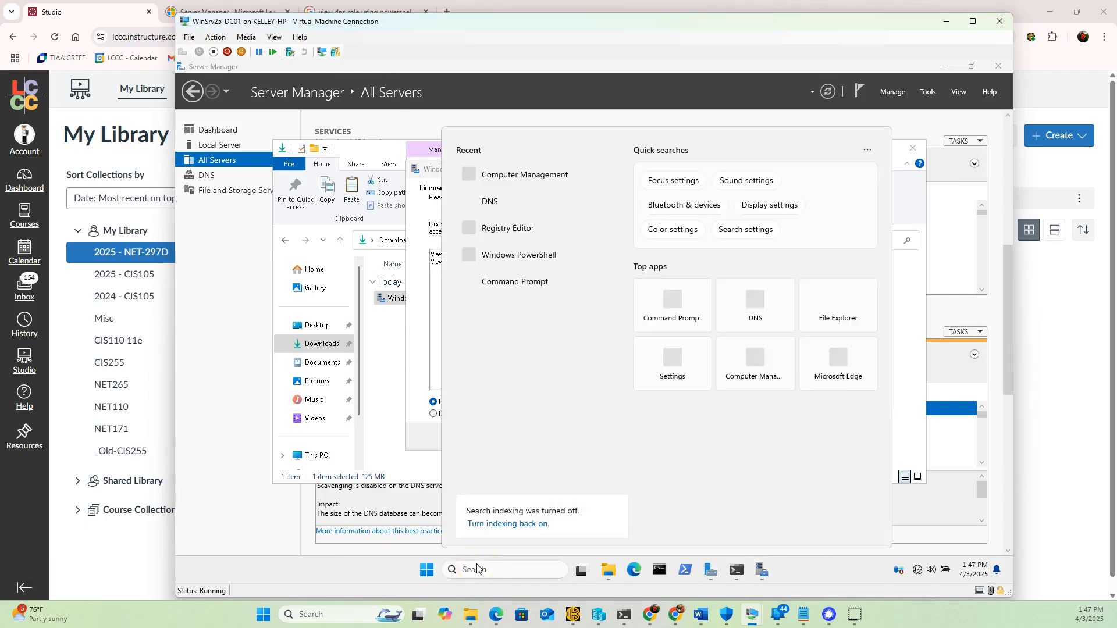
Step: Search the virtual server for RSAT, clear the query and close the search
text(RSAT)
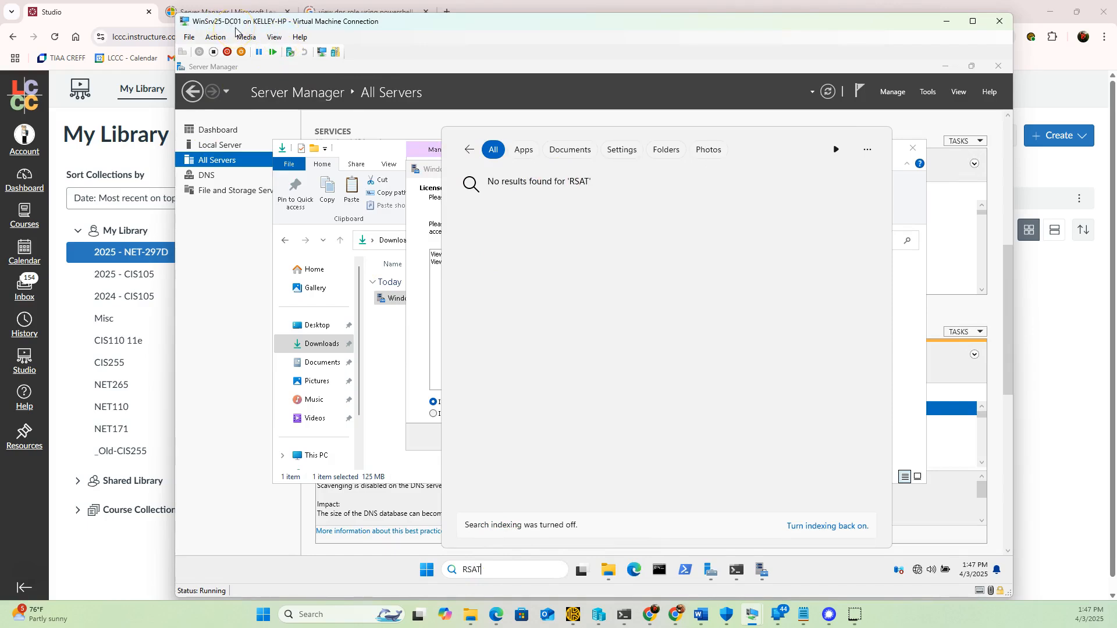
drag(498, 573, 456, 571)
key(BackSpace)
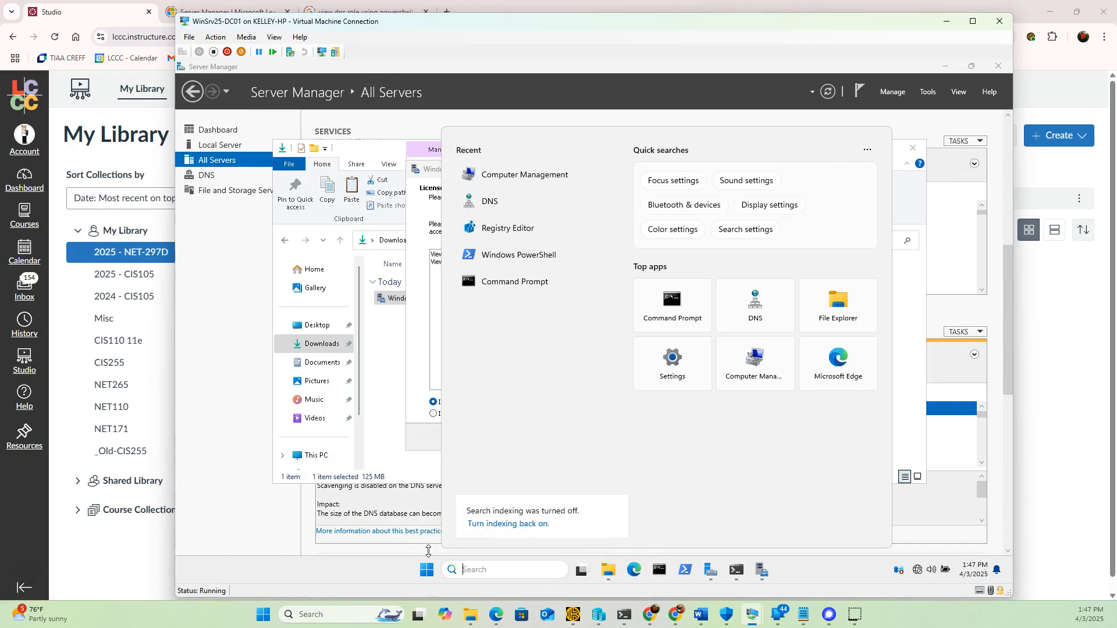
click(411, 211)
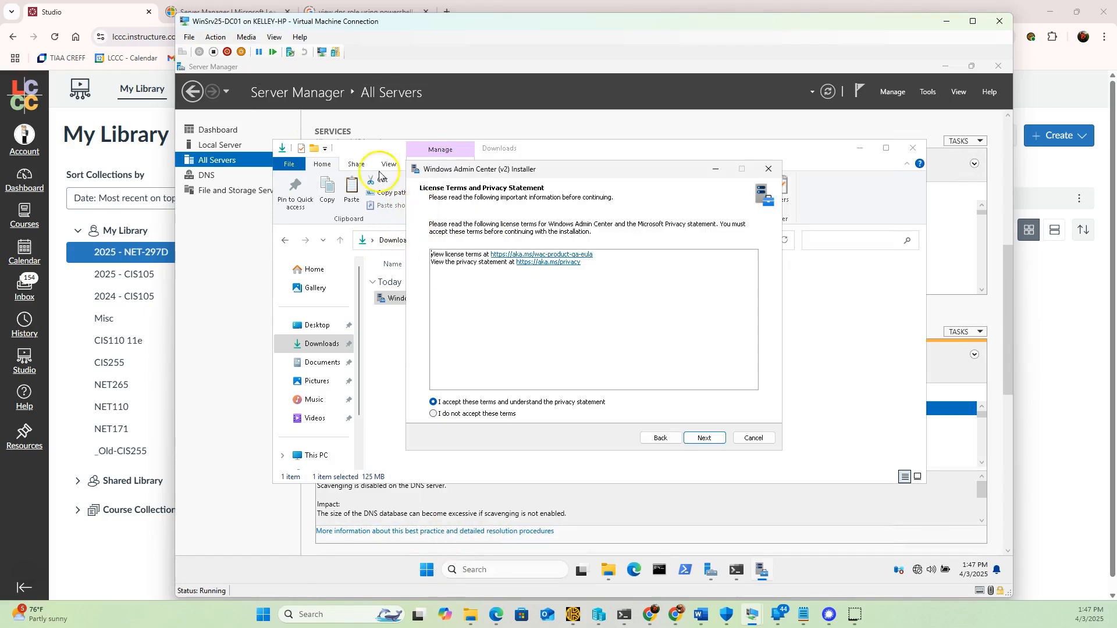
Step: Switch to Edge and review the Windows Admin Center search and download pages, ending on the registration form
click(543, 9)
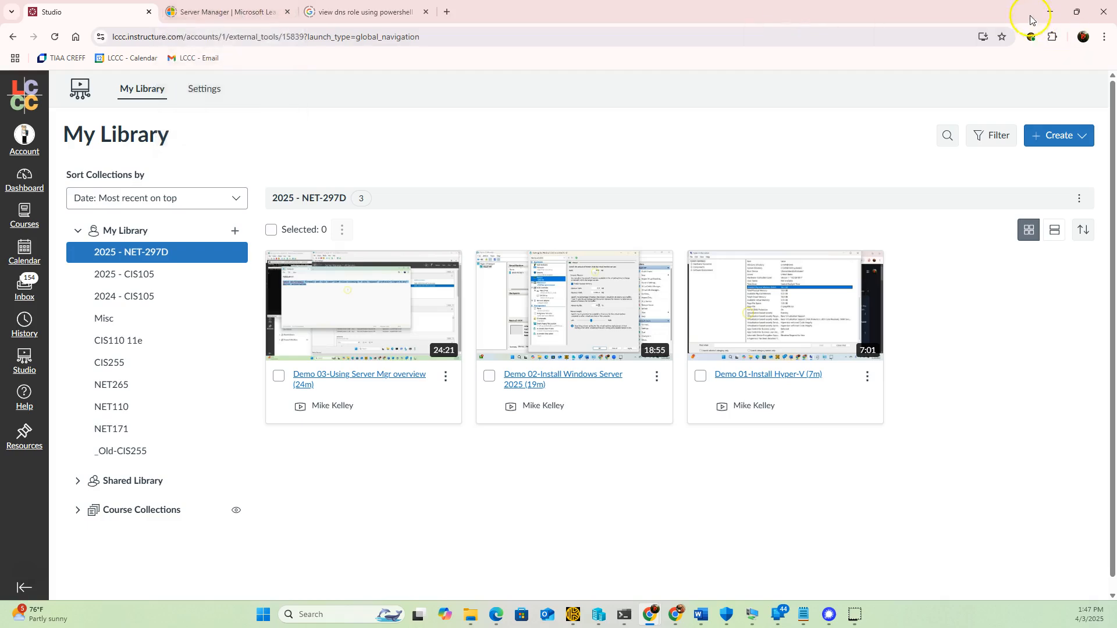
click(1050, 12)
click(158, 169)
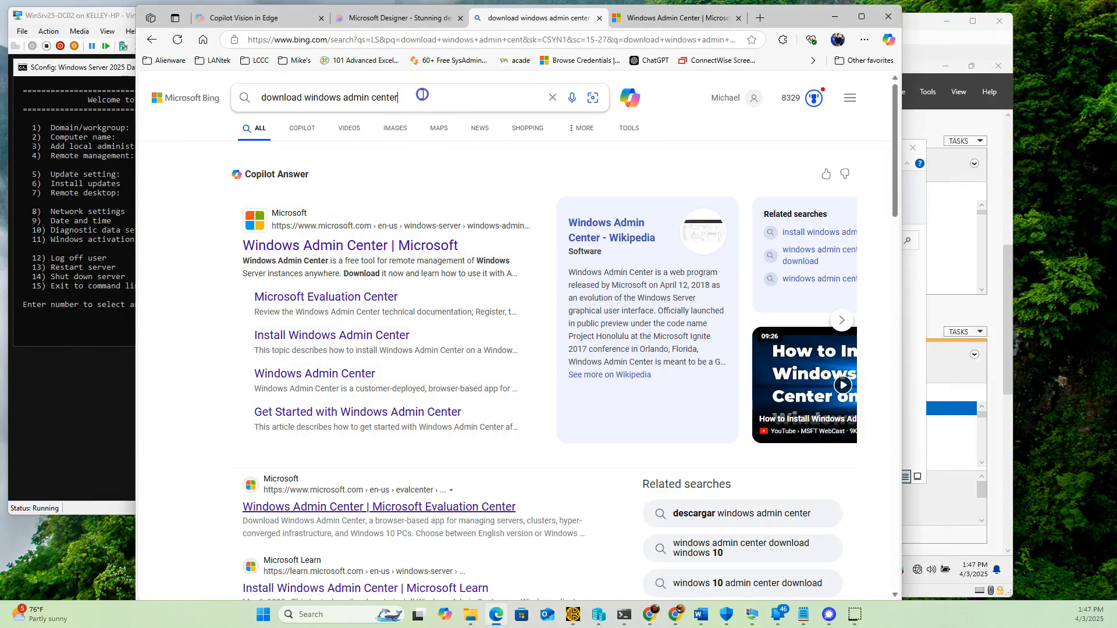
click(279, 95)
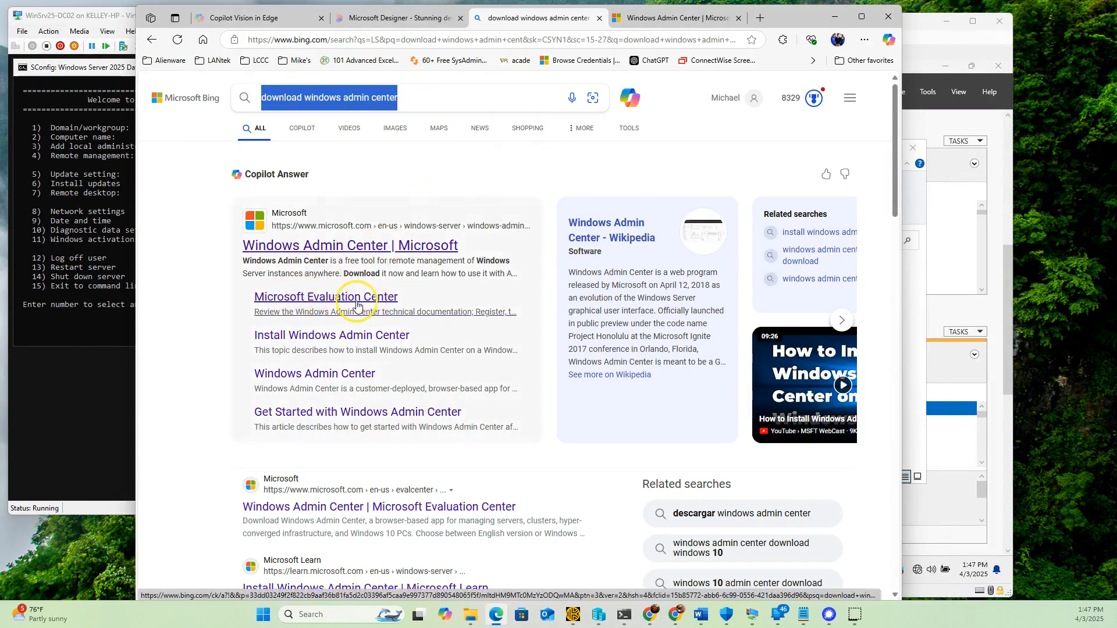
click(663, 21)
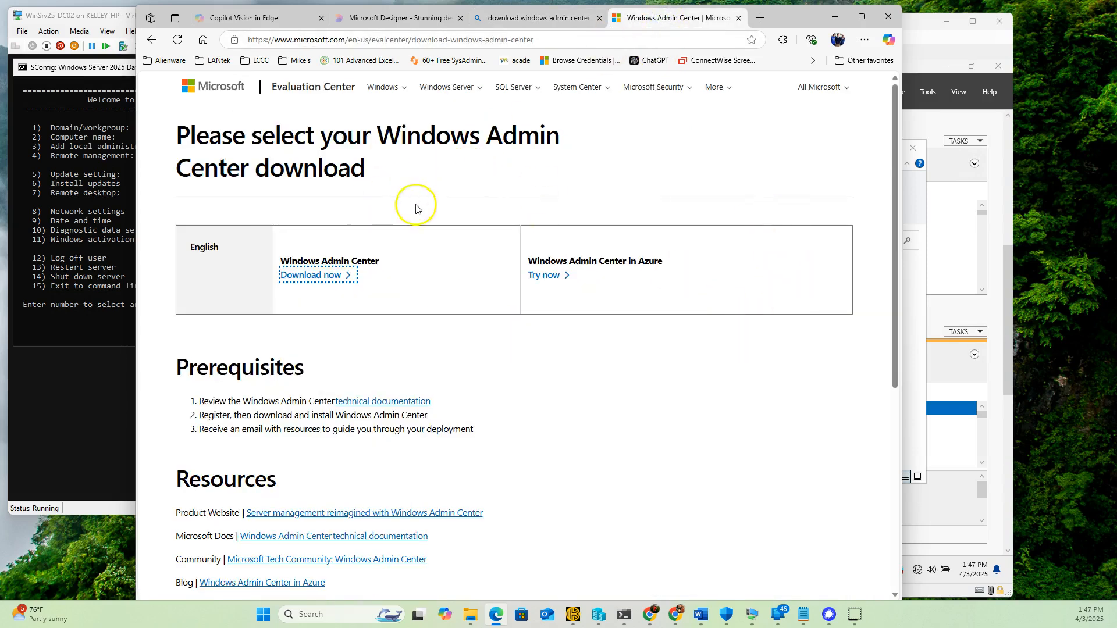
click(151, 40)
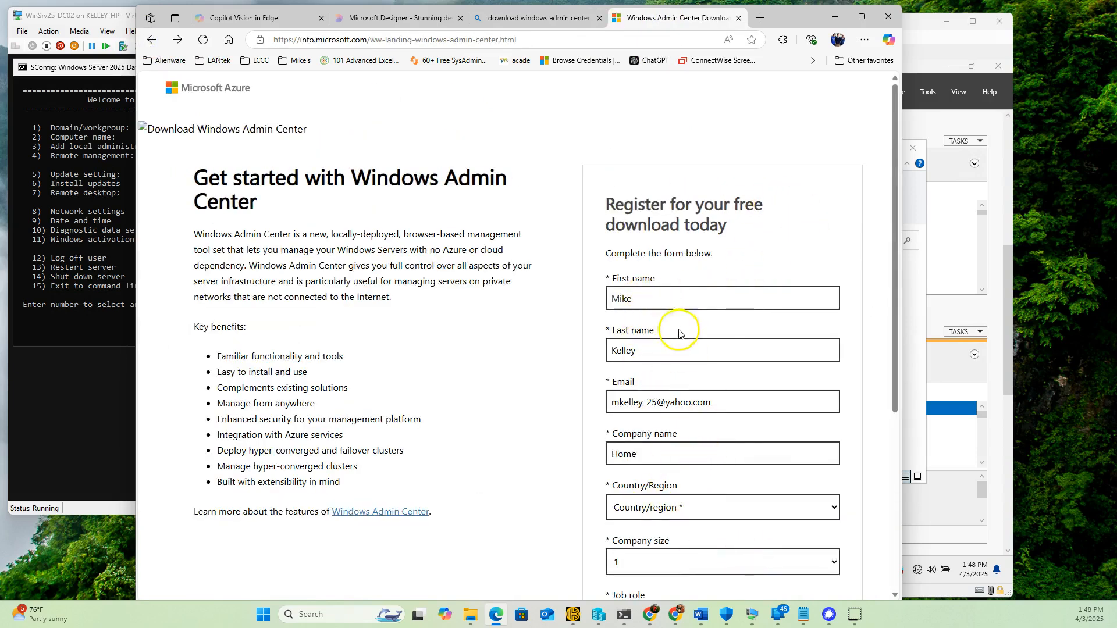
Step: Examine the email field and its domain on the download registration form, and minimize the browser
drag(716, 398, 600, 402)
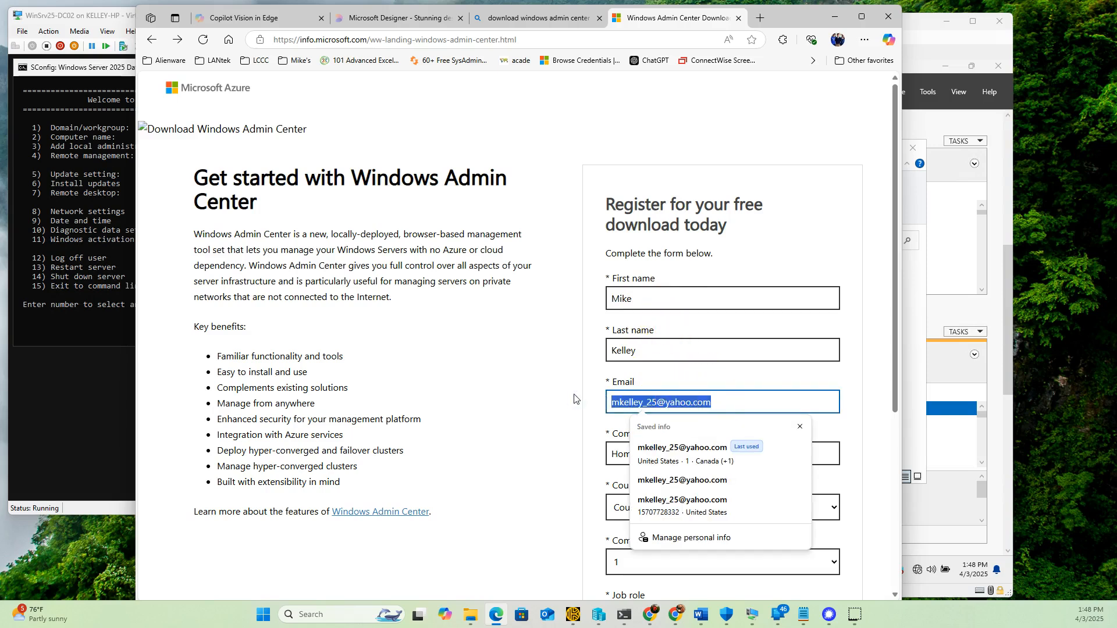
click(717, 407)
click(734, 405)
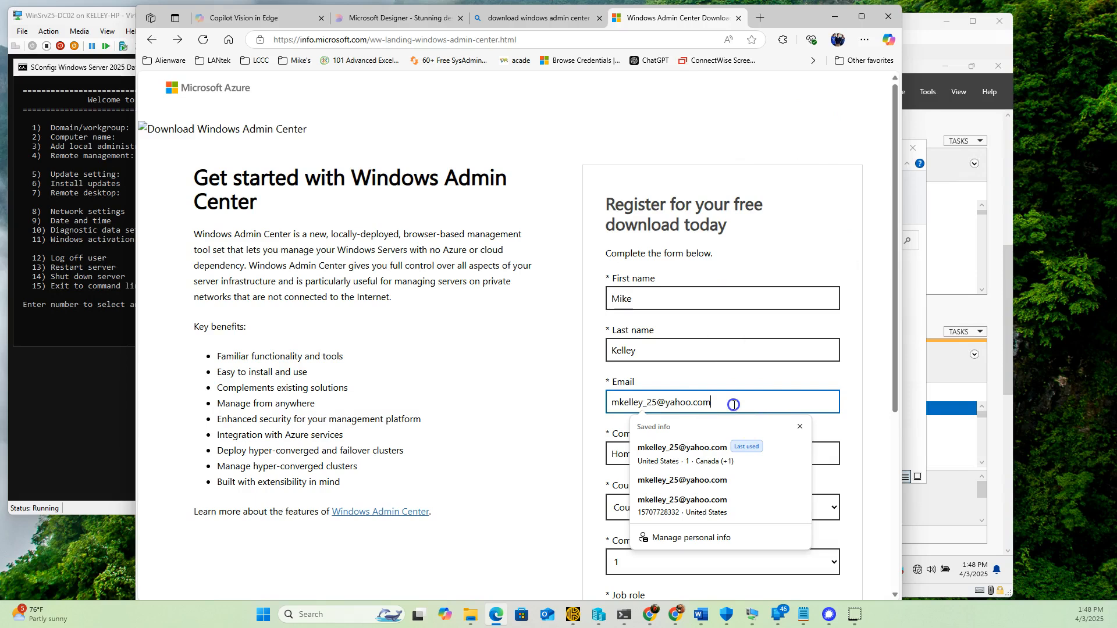
drag(734, 404, 663, 409)
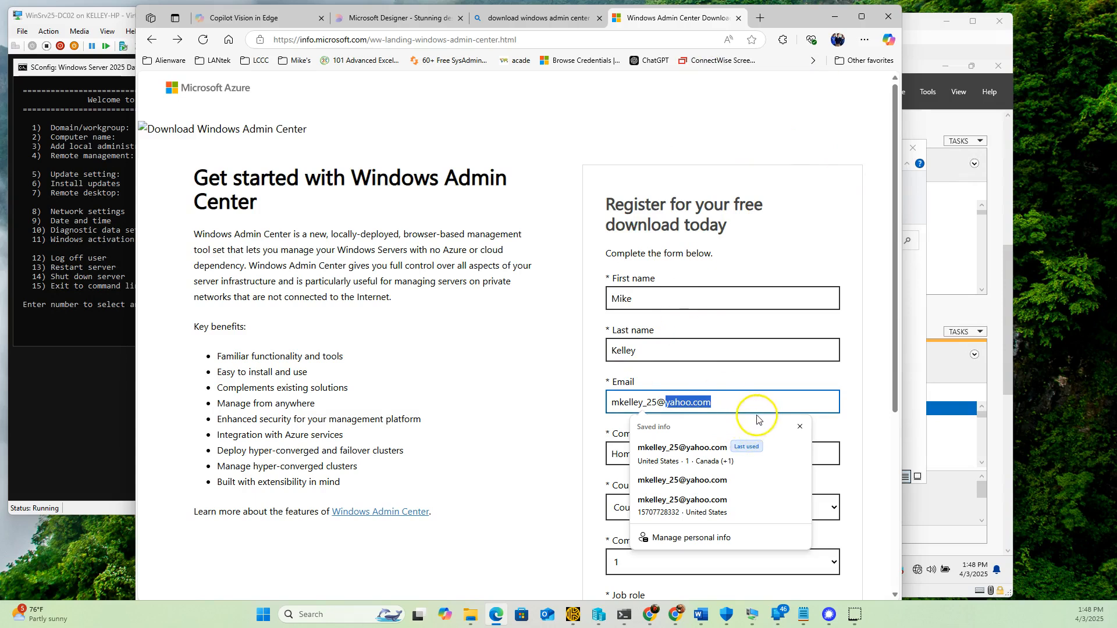
click(829, 14)
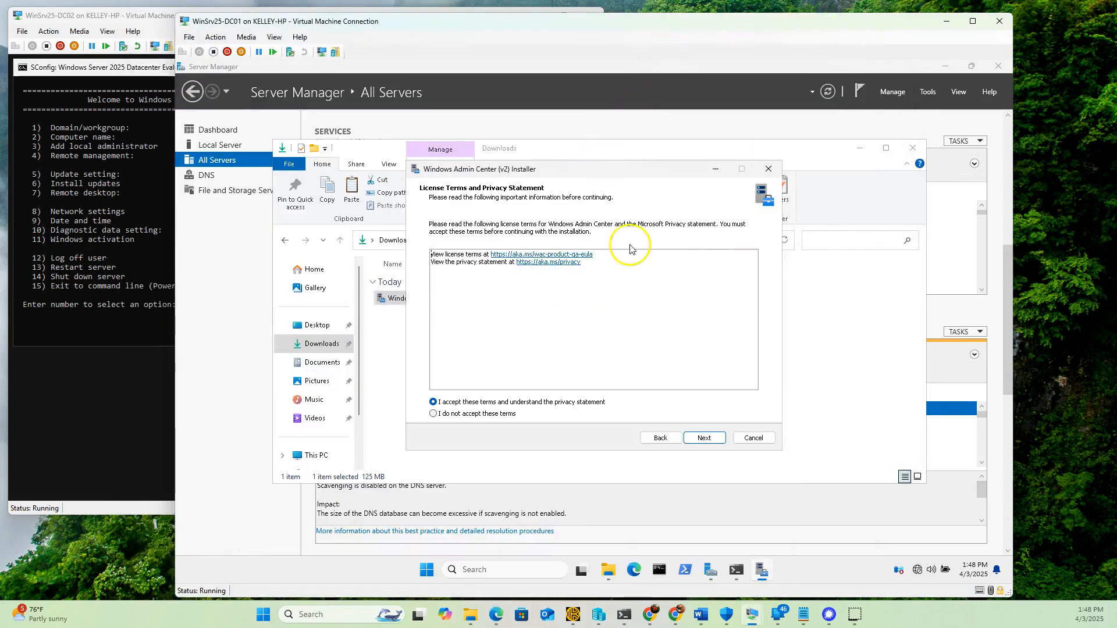
Step: Inspect the WindowsAdminCenter2410 installer file in Downloads and minimize the folder window to return to the installer
click(431, 298)
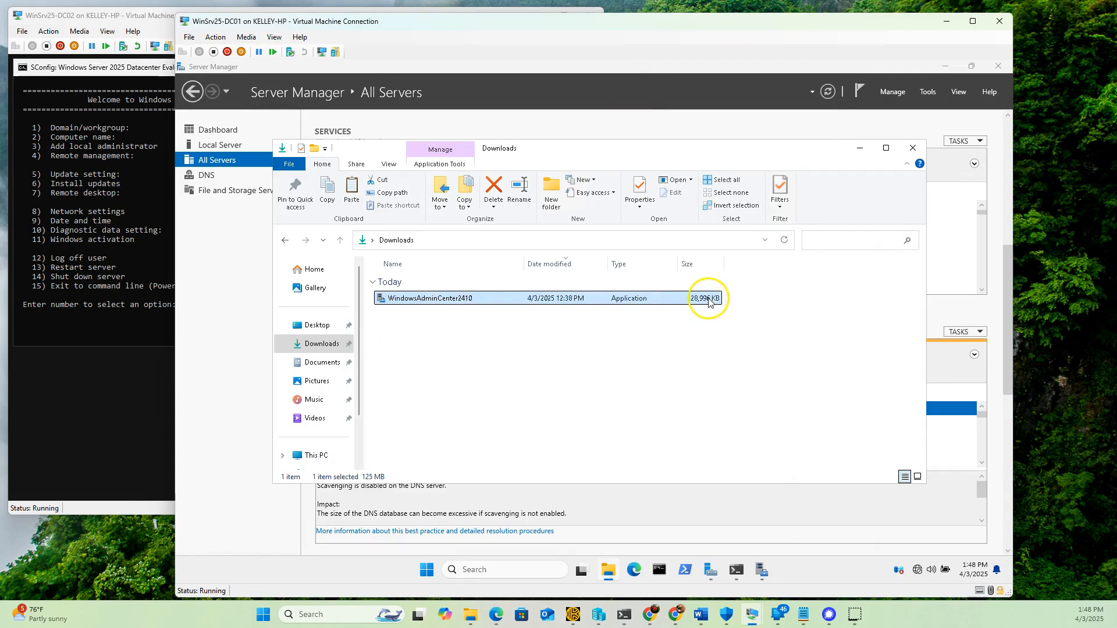
mouse_move(464, 305)
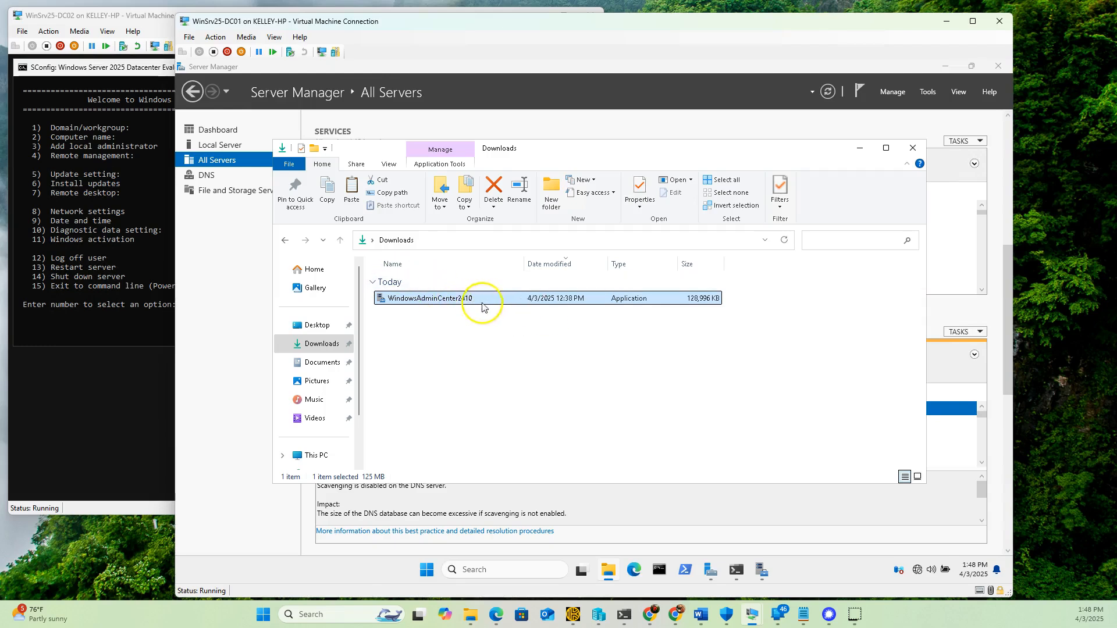
click(860, 152)
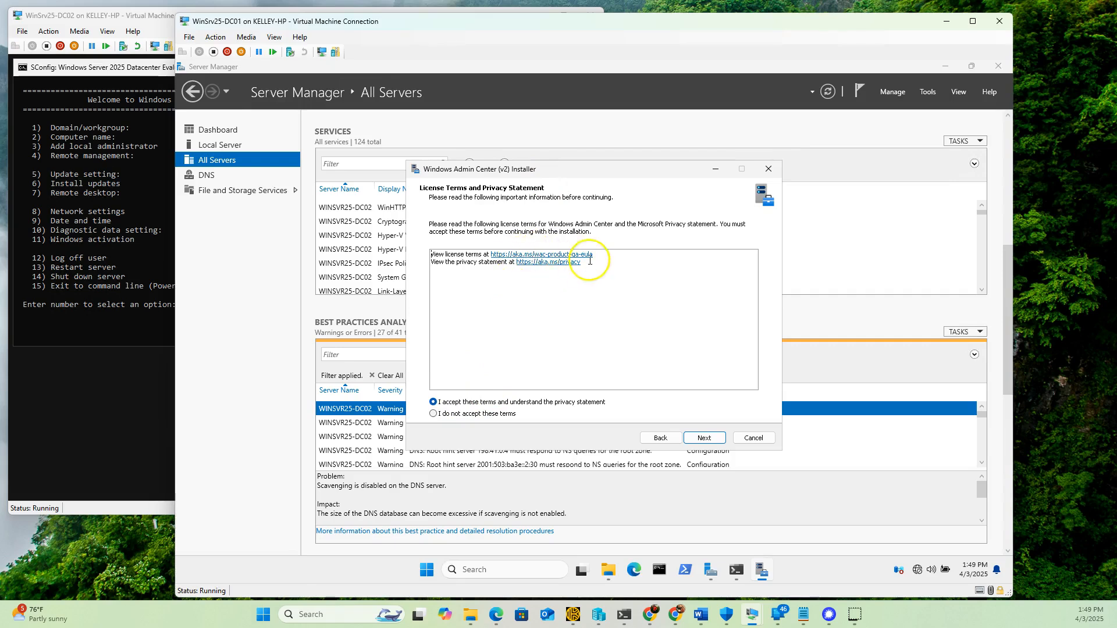
Step: Accept the license terms and choose Custom setup with Remote access by machine name or FQDN
click(700, 439)
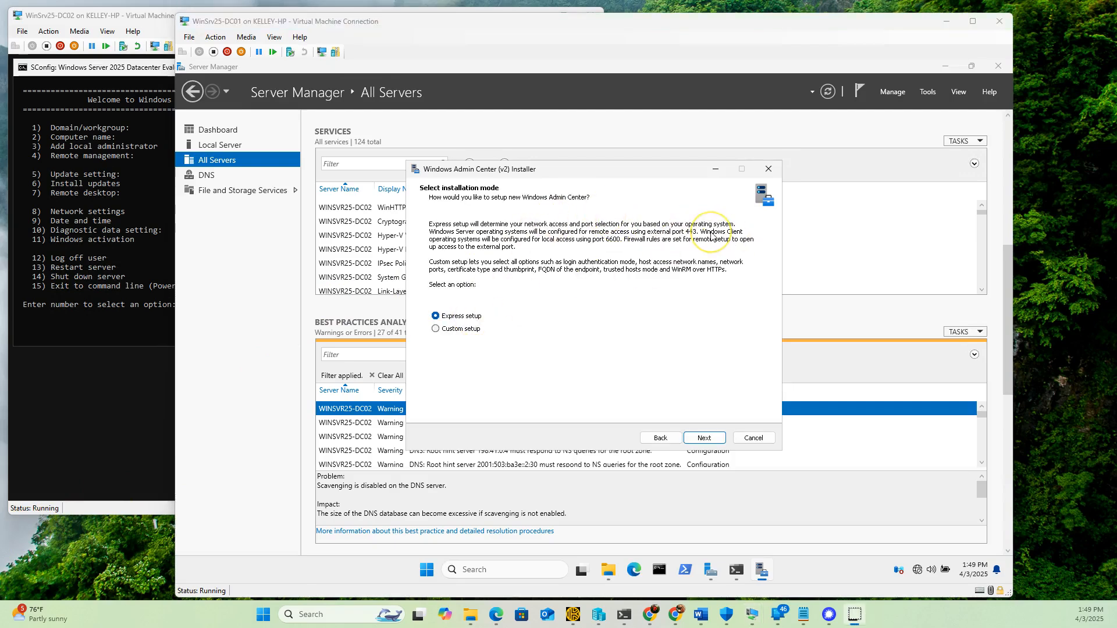
click(435, 328)
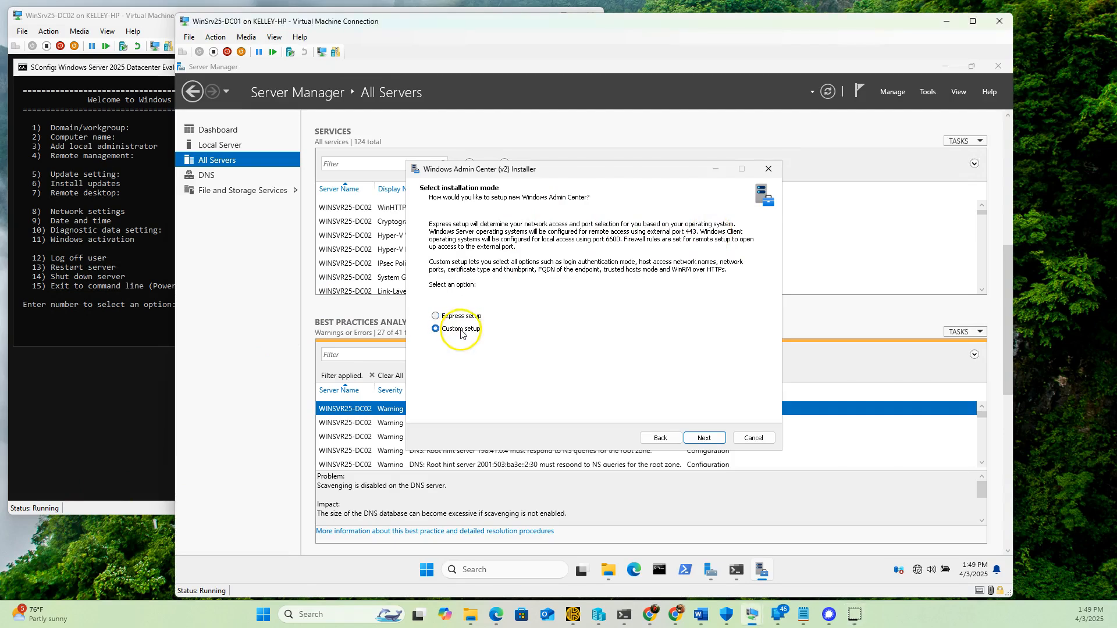
click(698, 439)
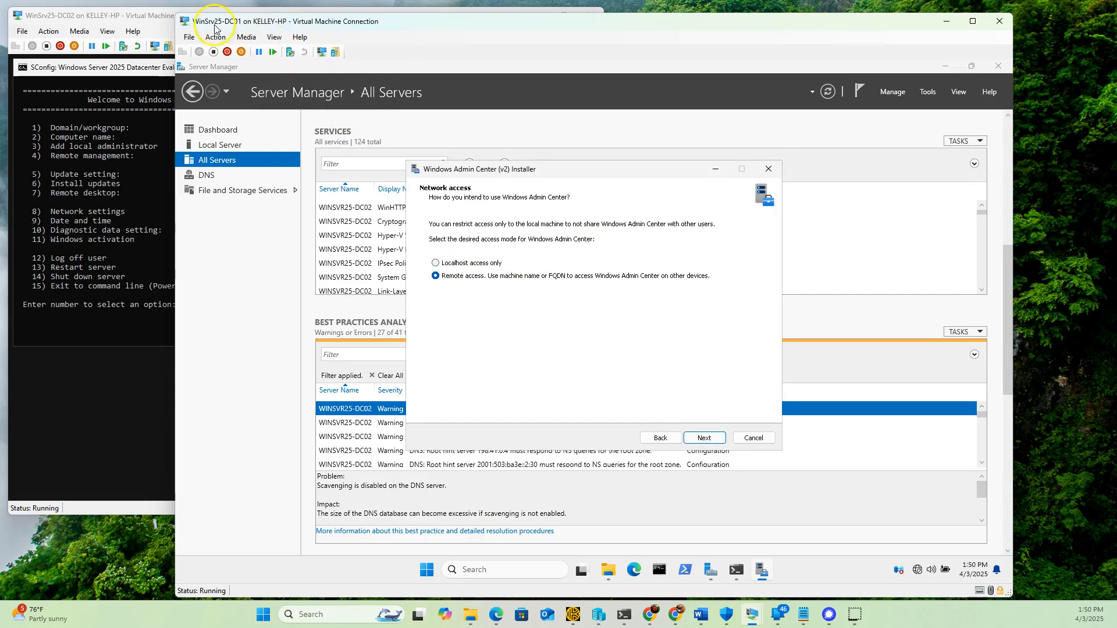
click(705, 439)
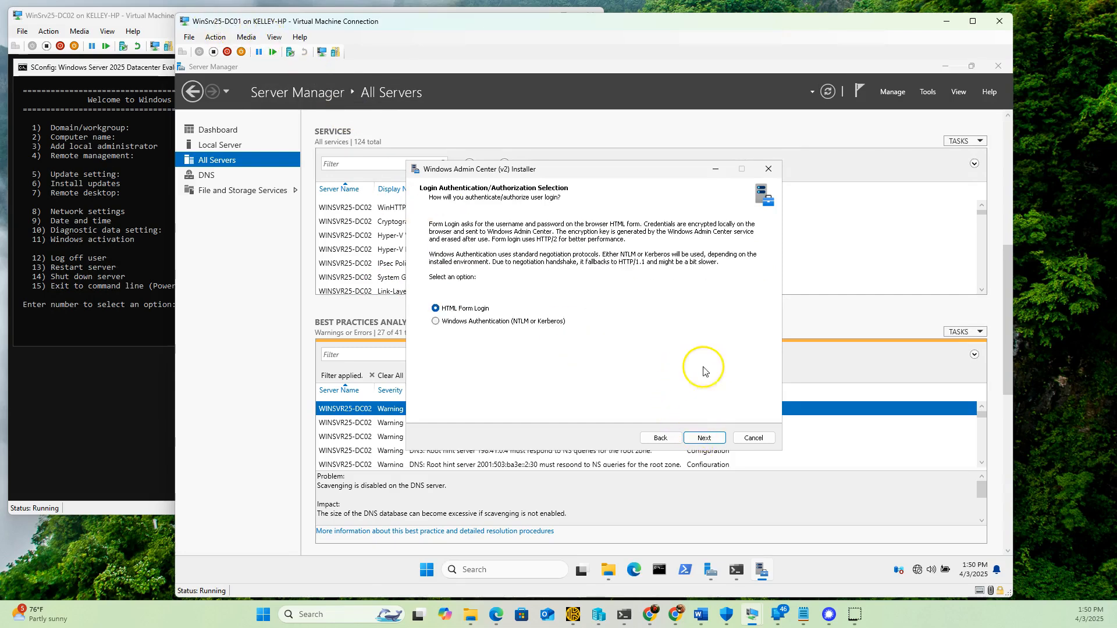
Step: Select Windows Authentication (NTLM or Kerberos) for login and keep 443 as the external port
click(436, 322)
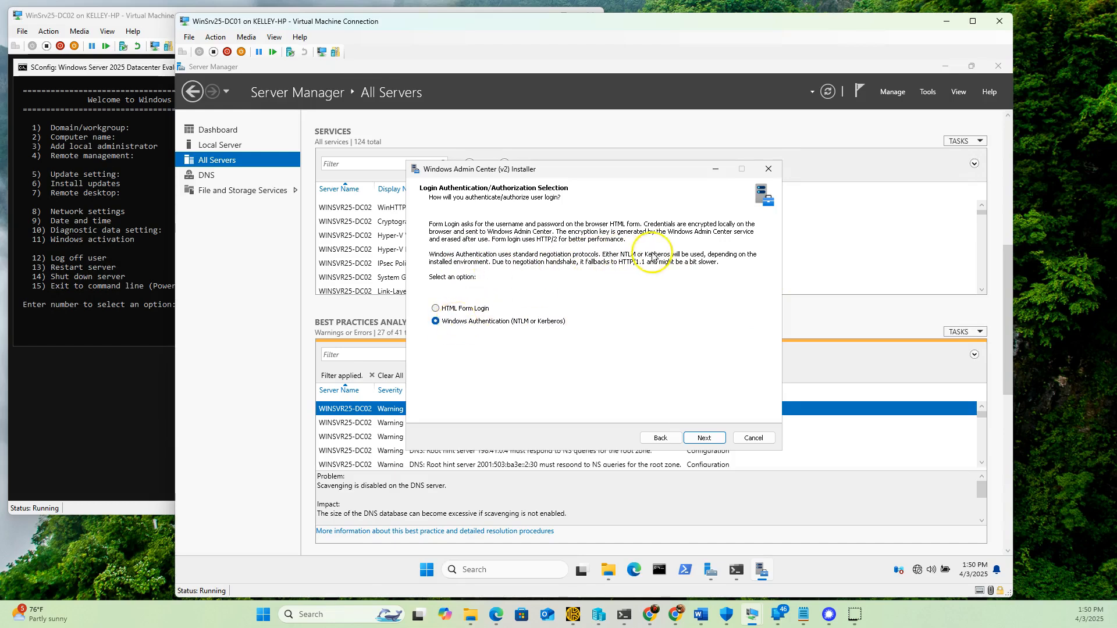
click(705, 437)
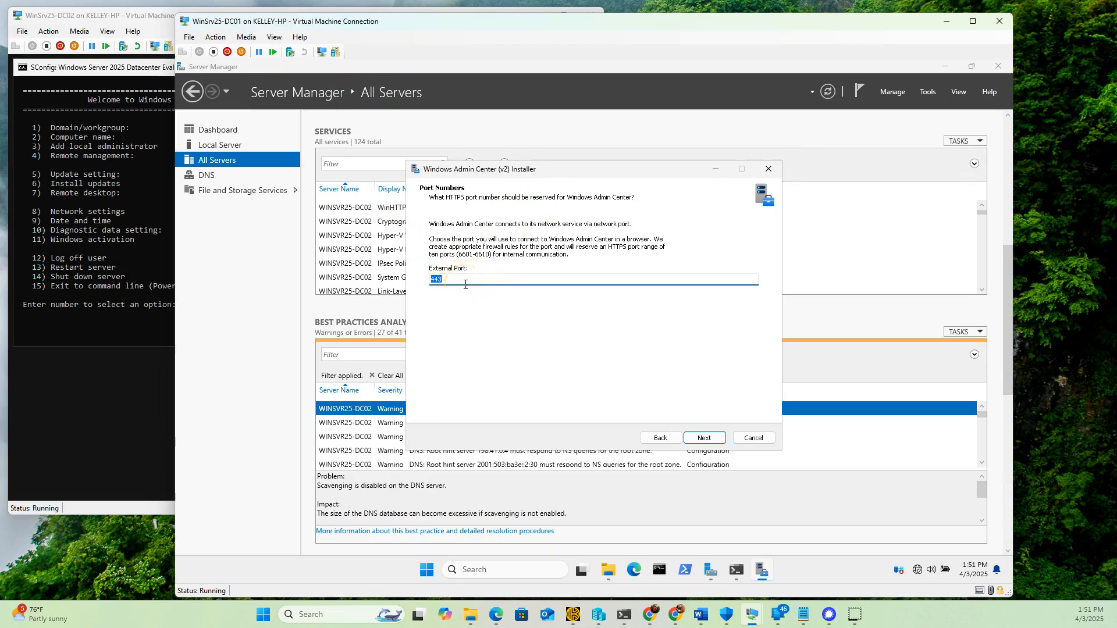
click(703, 438)
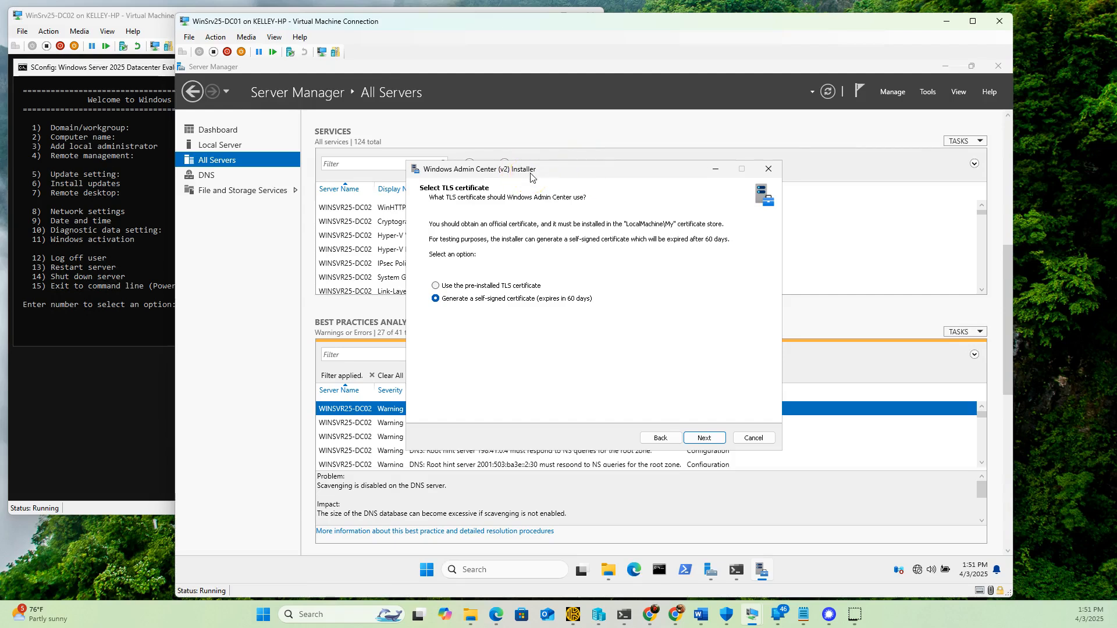
Step: Use a generated self-signed TLS certificate and keep WinSvr25-DC01 as the FQDN
click(708, 442)
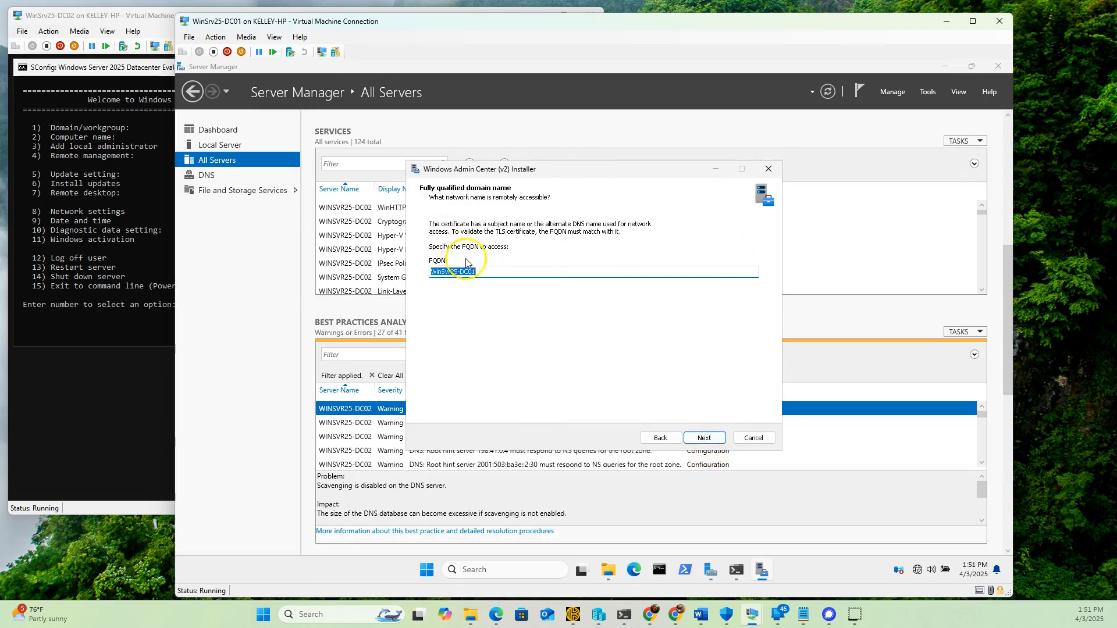
click(489, 273)
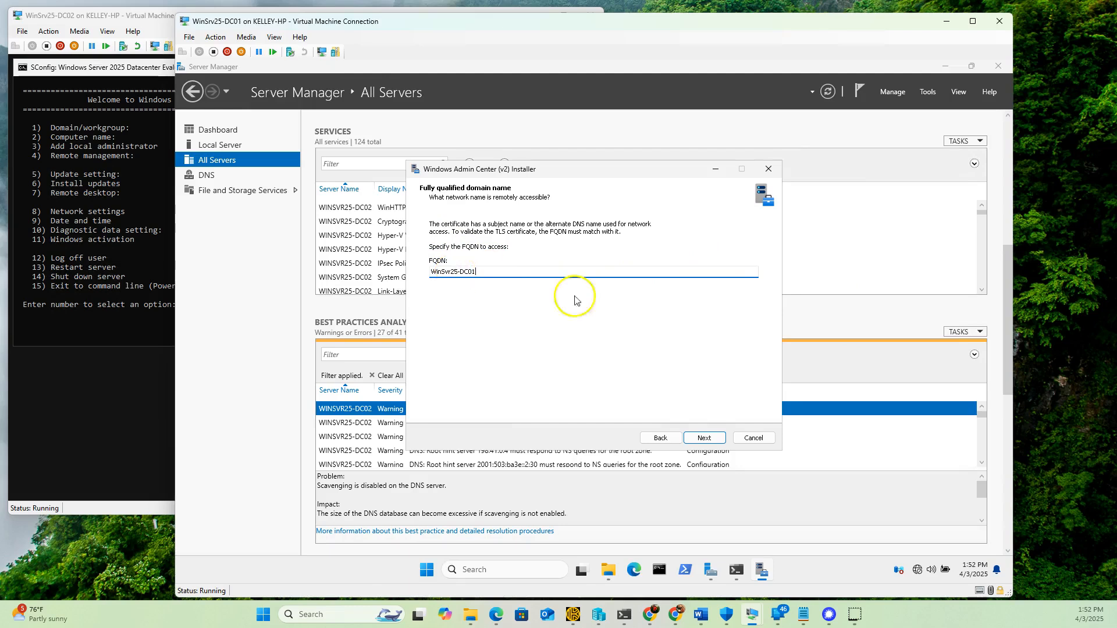
click(704, 438)
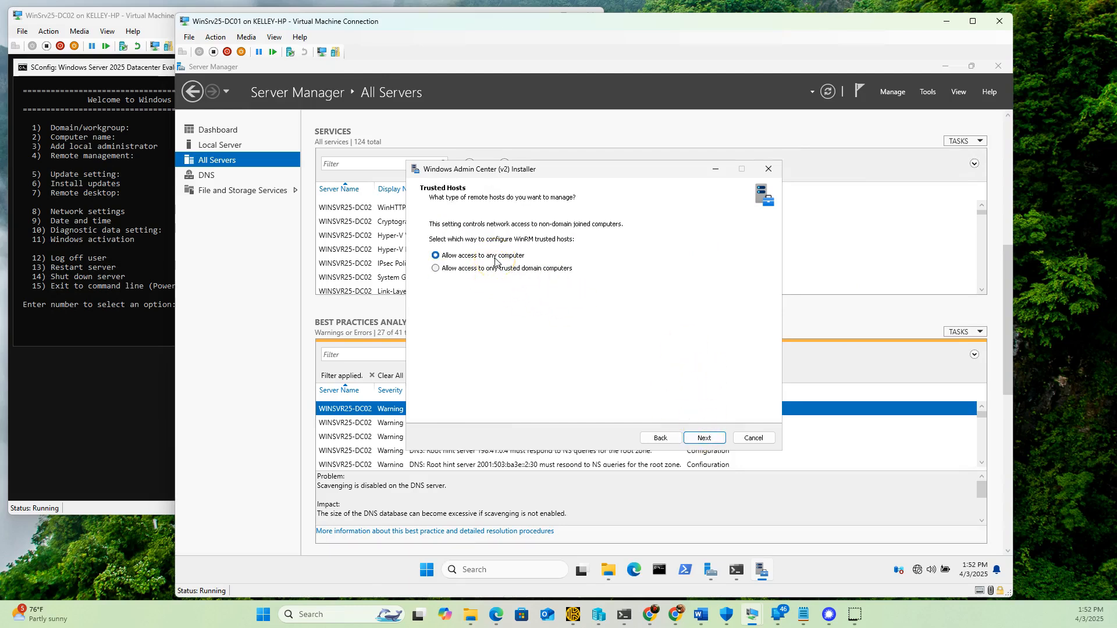
Step: Allow access to any computer over the default HTTP communication mechanism, with updates installed automatically
click(705, 442)
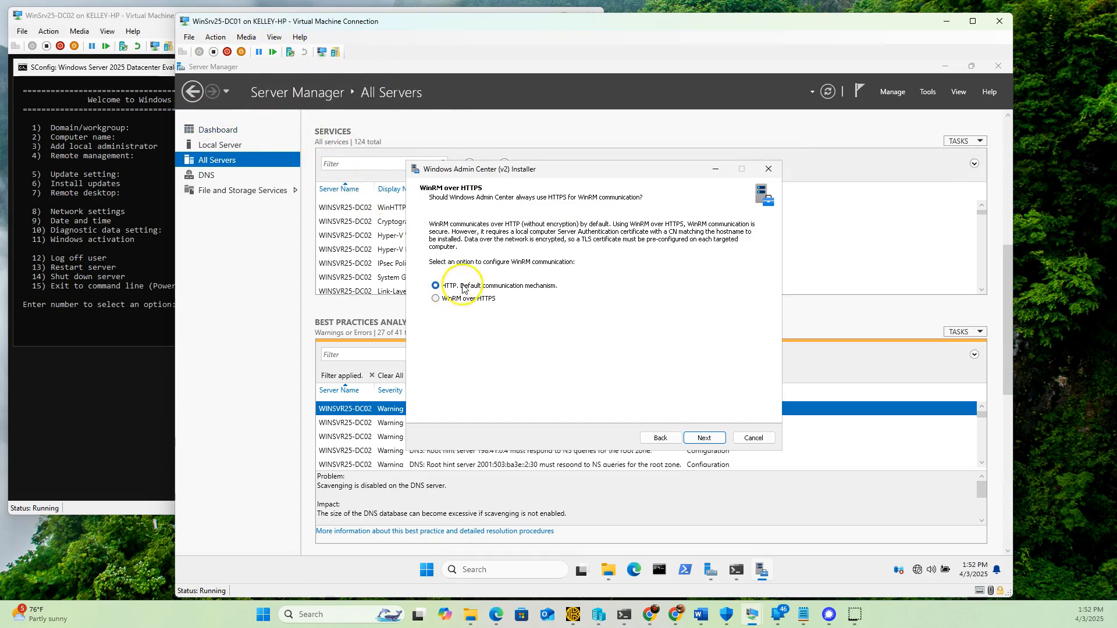
click(703, 437)
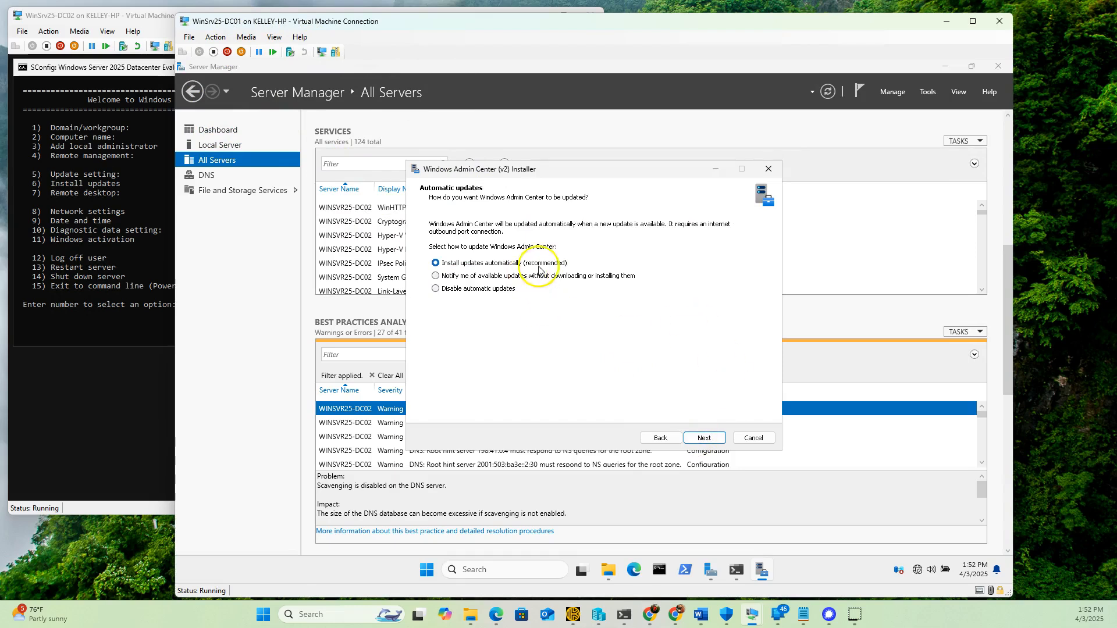
click(700, 438)
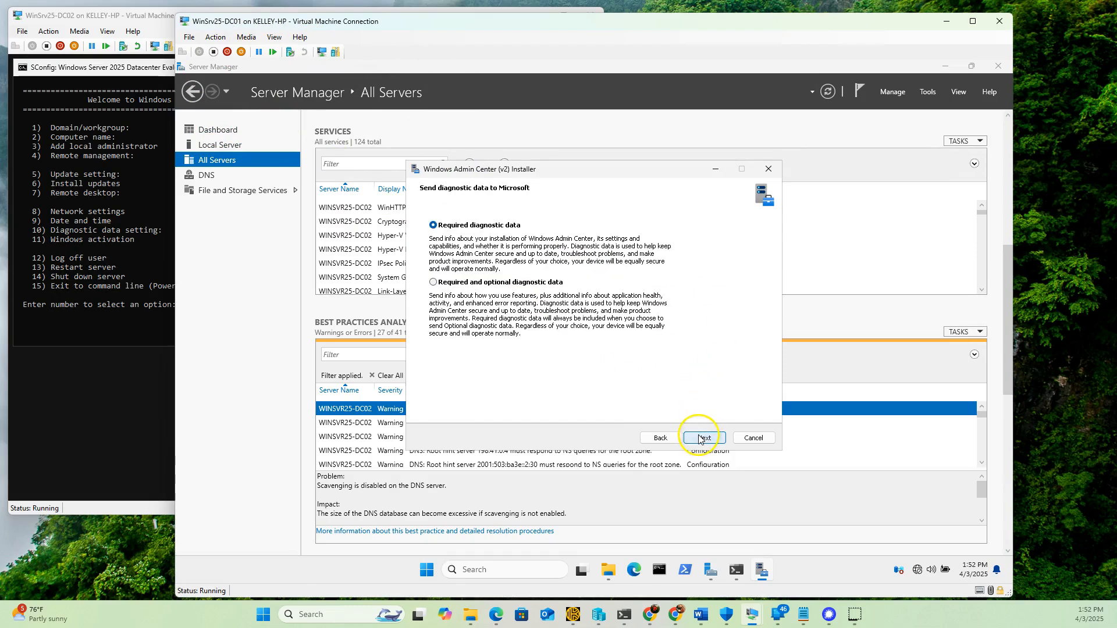
Step: Choose to send required and optional diagnostic data and start installing Windows Admin Center
click(468, 289)
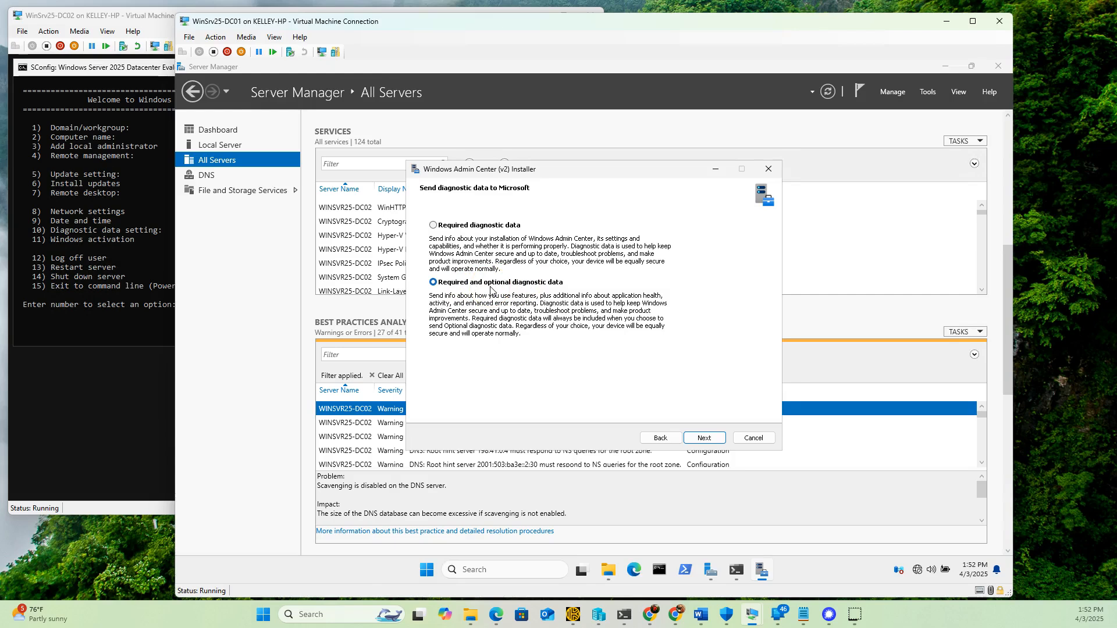
click(704, 438)
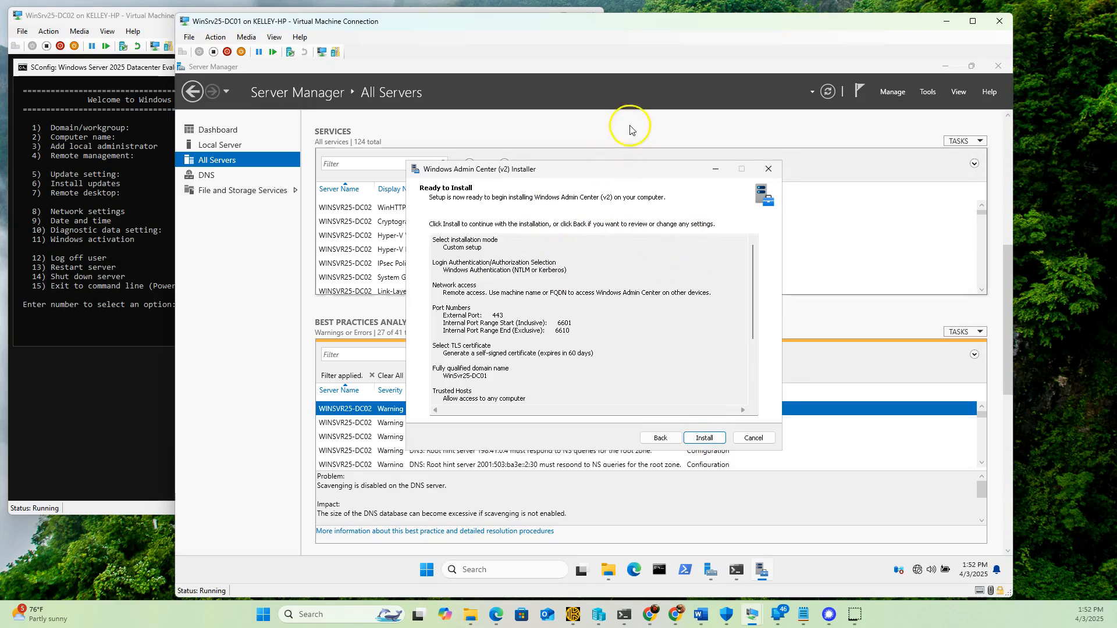
drag(580, 174, 577, 159)
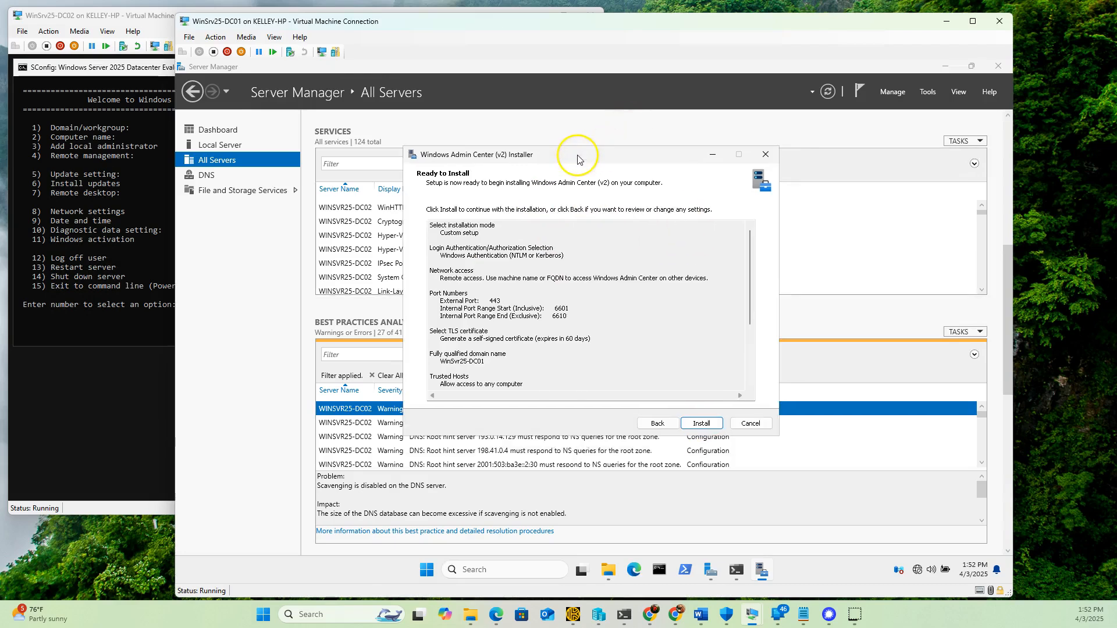
click(703, 423)
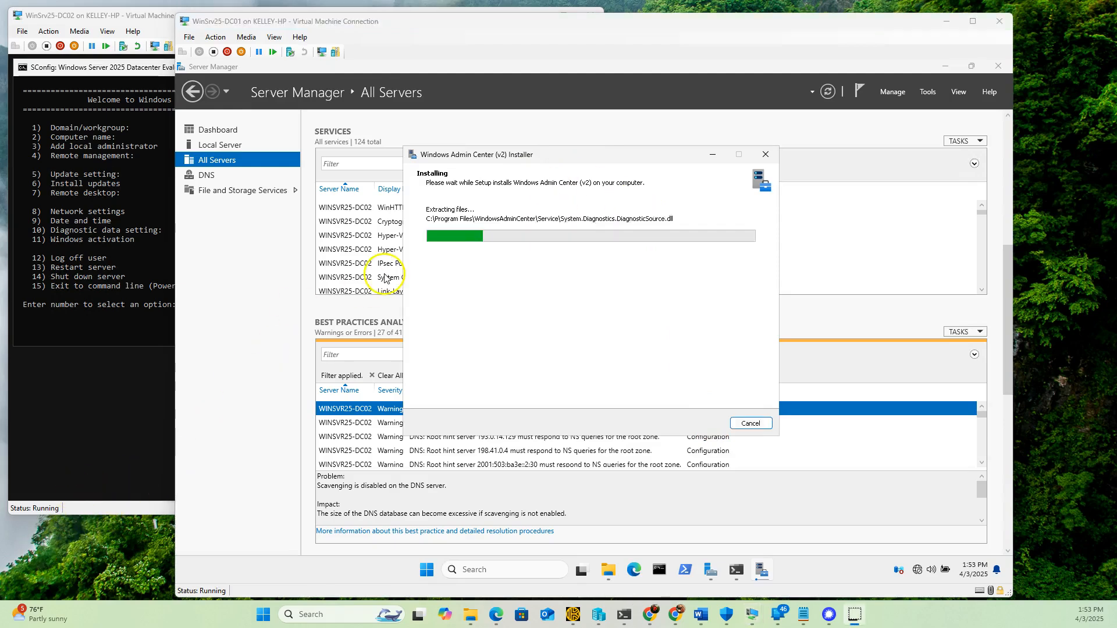
Step: Bring Server Manager forward and view the Servers list under All Servers
click(564, 114)
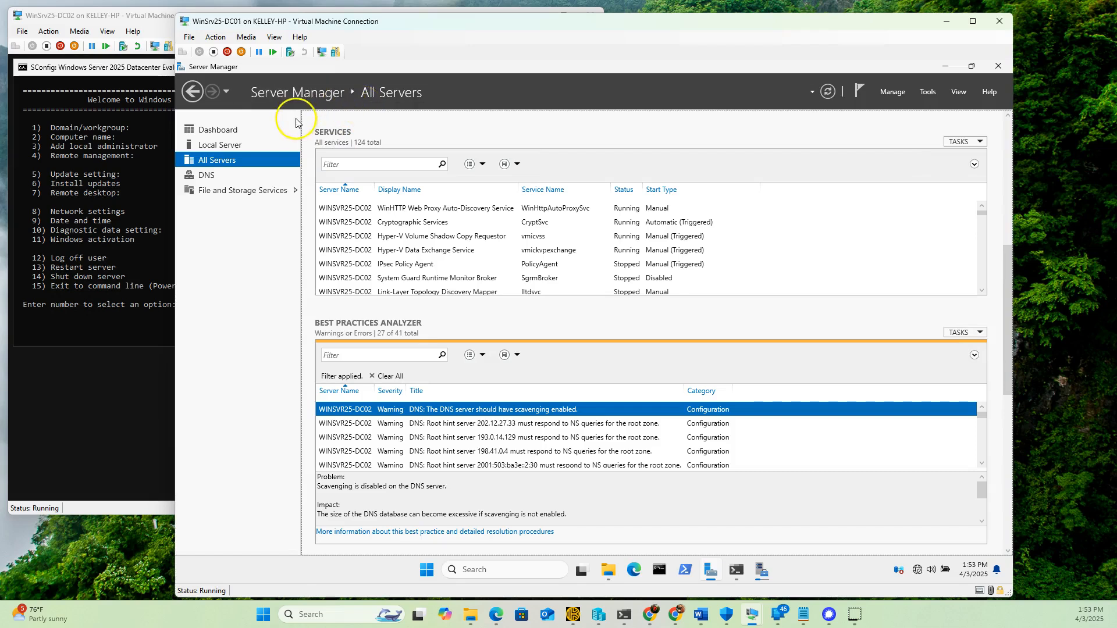
click(226, 162)
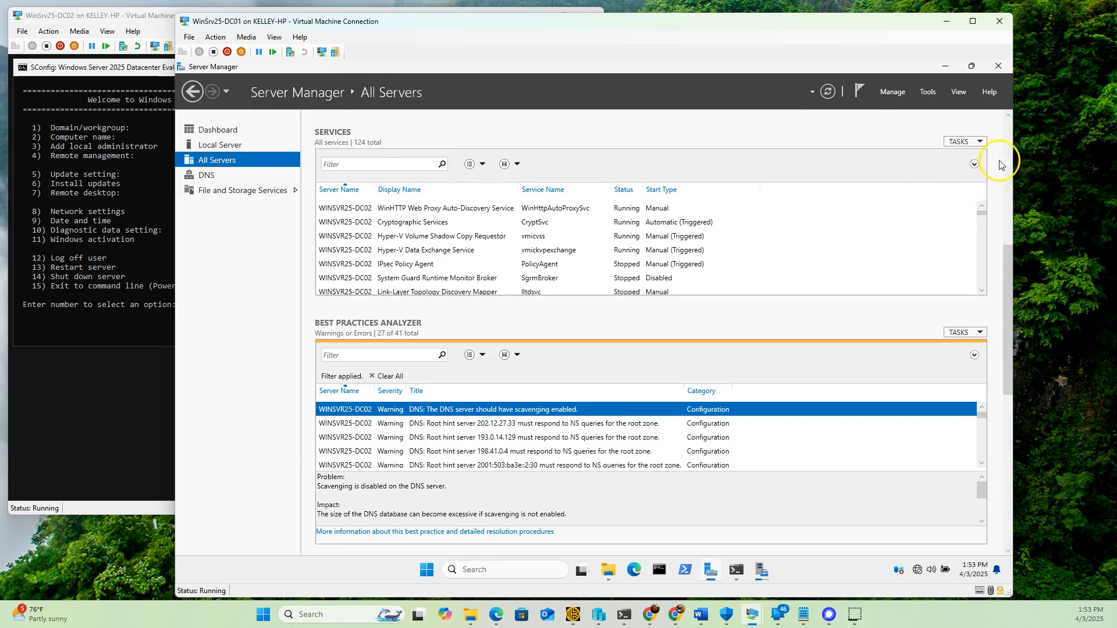
click(1008, 133)
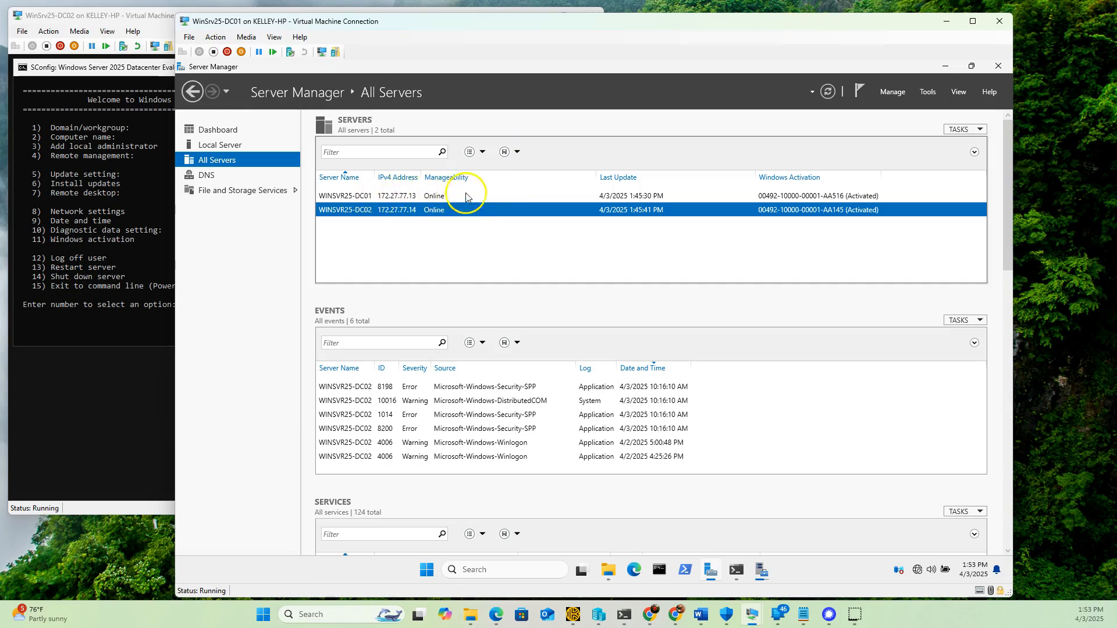
Step: Select WINSVR25-DC01 in the servers list and read the details of its 3:24:34 PM Security-SPP error 8198
right_click(406, 196)
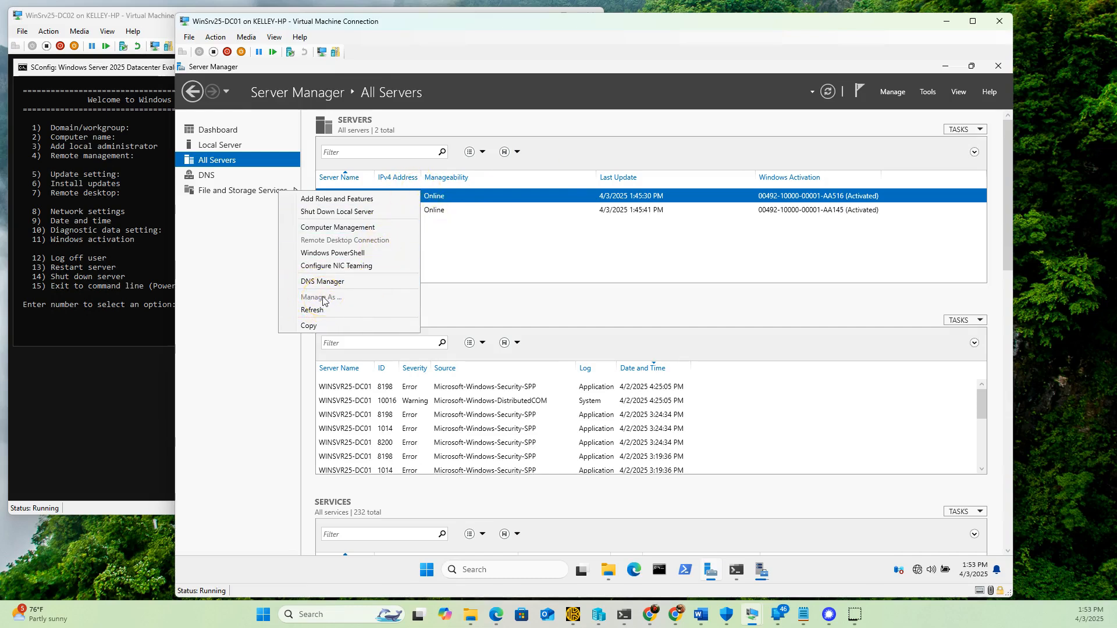
click(594, 155)
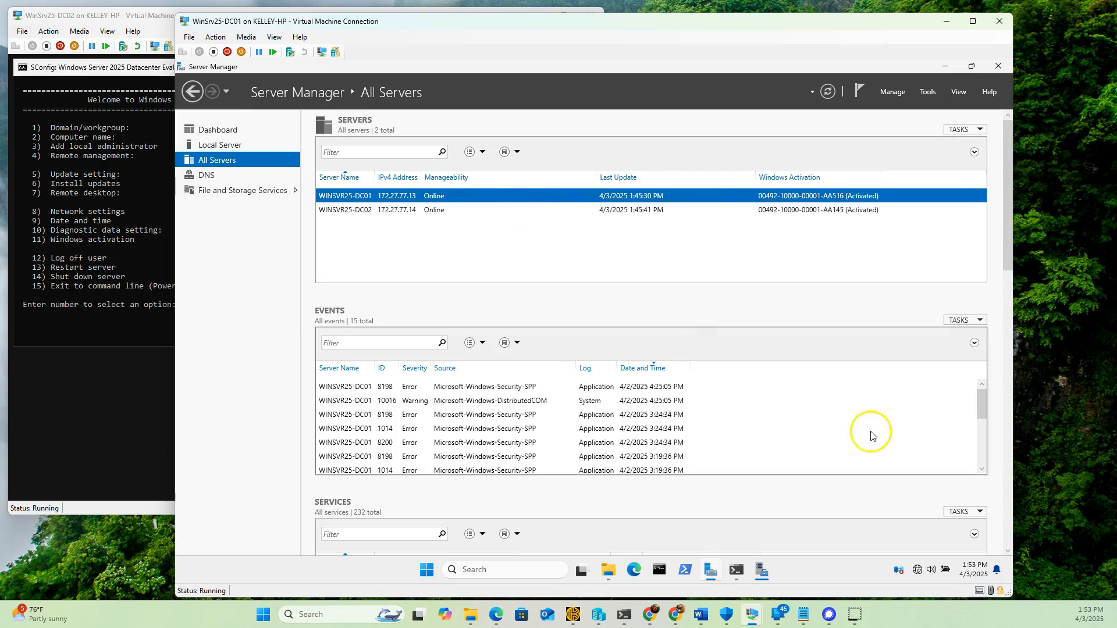
scroll(989, 359, down, 4)
scroll(983, 349, down, 1)
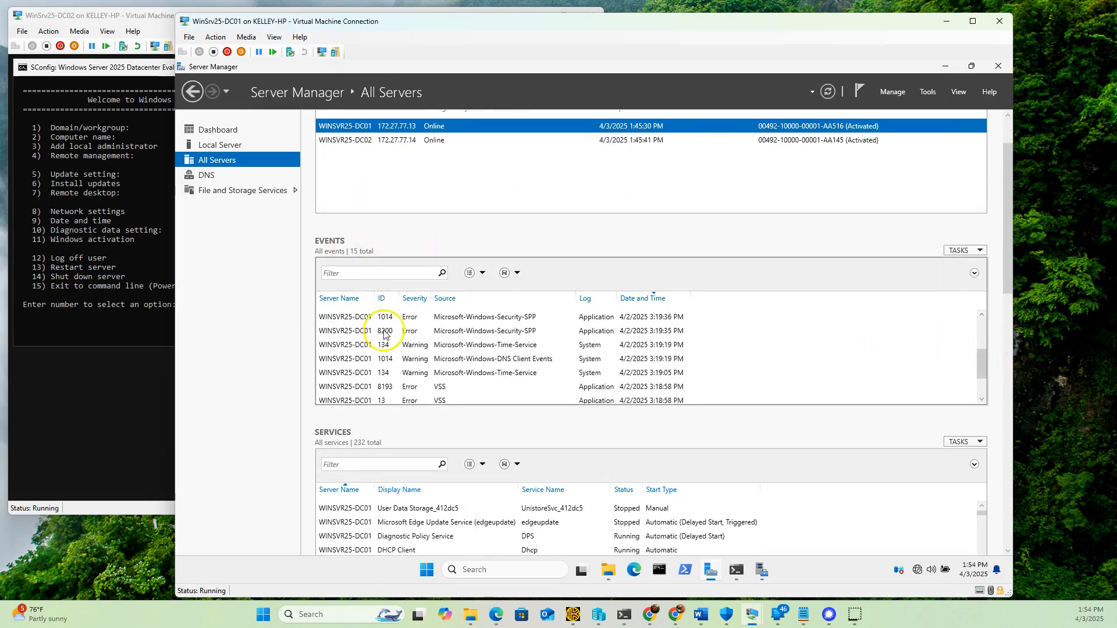
scroll(407, 337, up, 2)
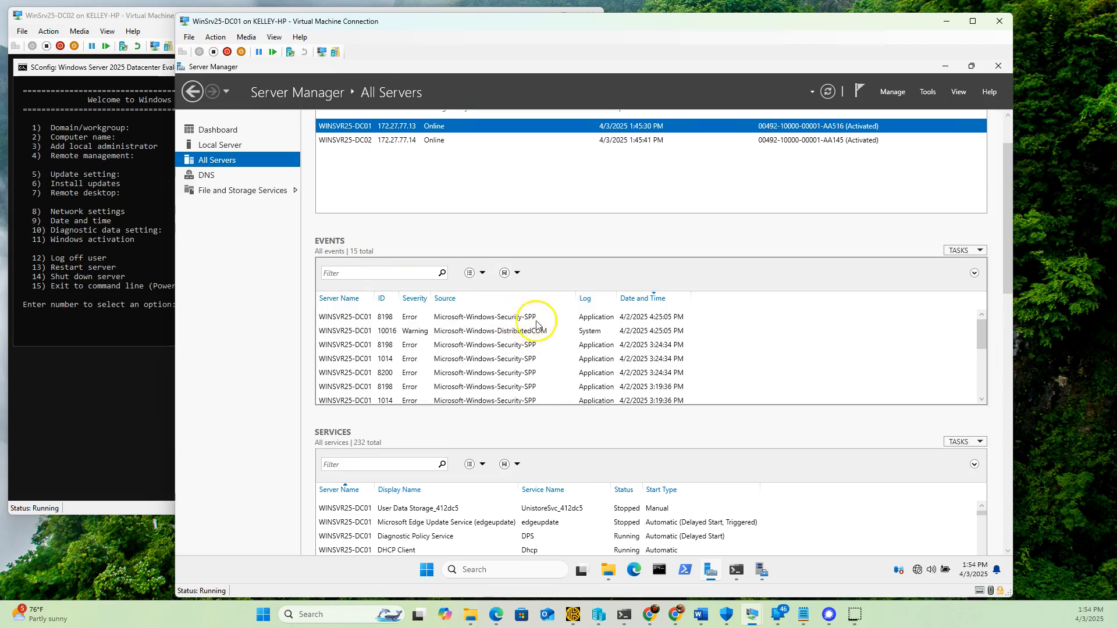
click(523, 344)
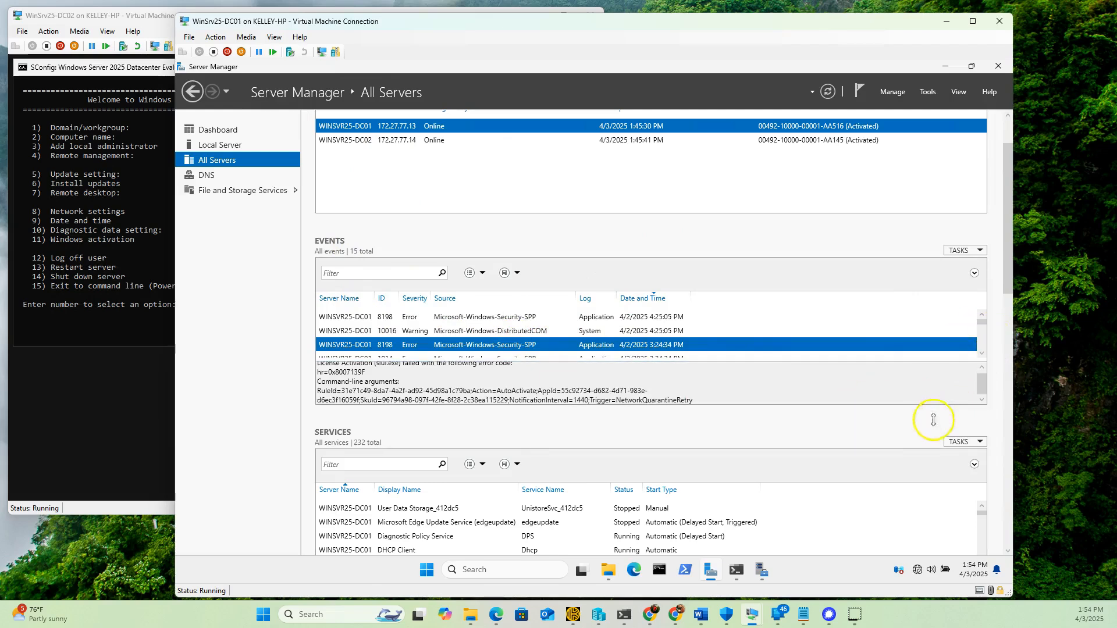
Step: Check WINSVR25-DC01's Best Practices Analyzer results, reading the details of the first DNS root hint server warnings, including 199.7.91.13
scroll(993, 475, down, 1)
scroll(992, 475, down, 3)
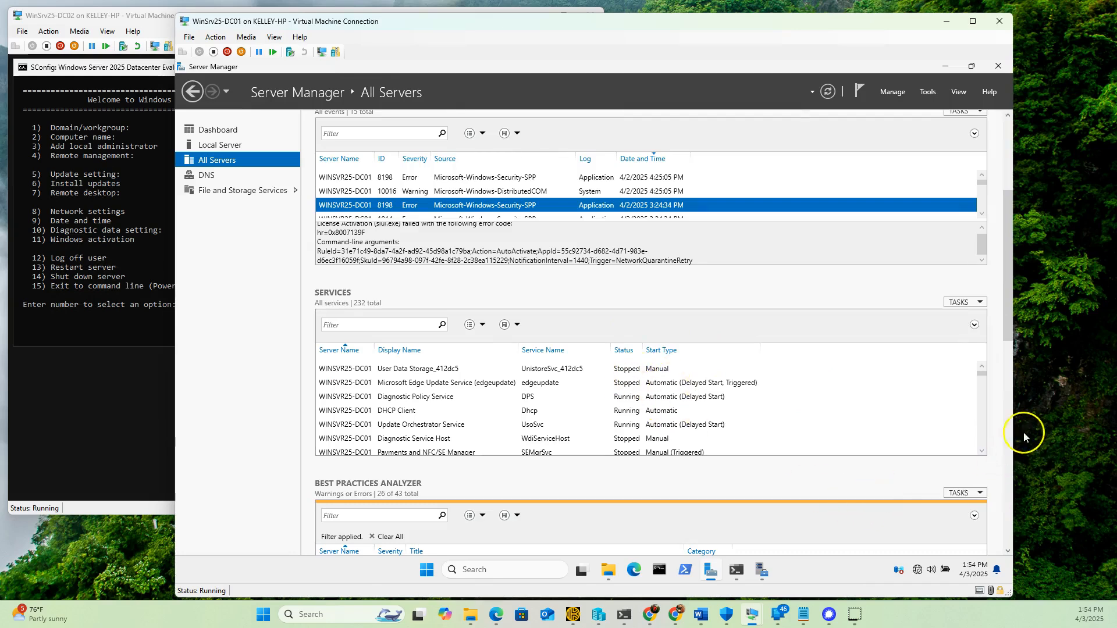
drag(1011, 330, 1025, 414)
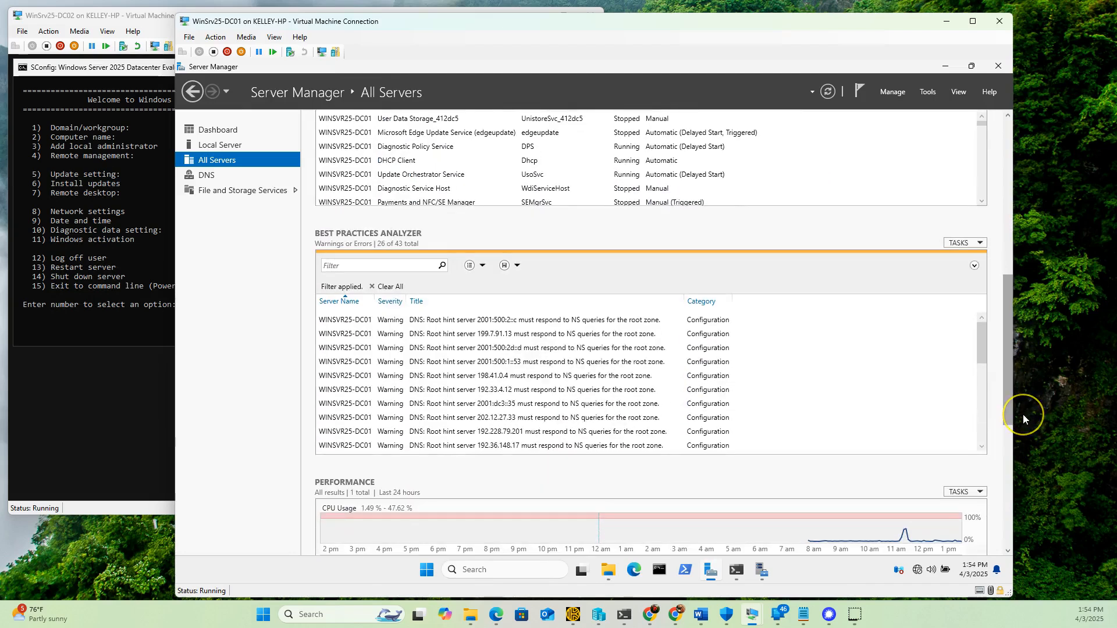
click(568, 319)
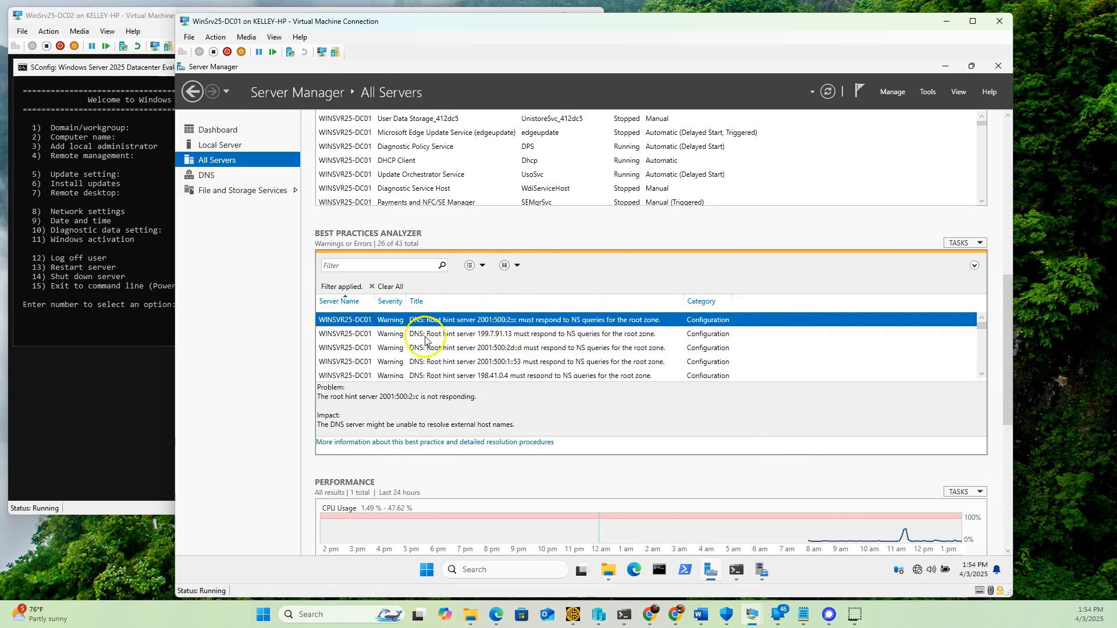
click(495, 333)
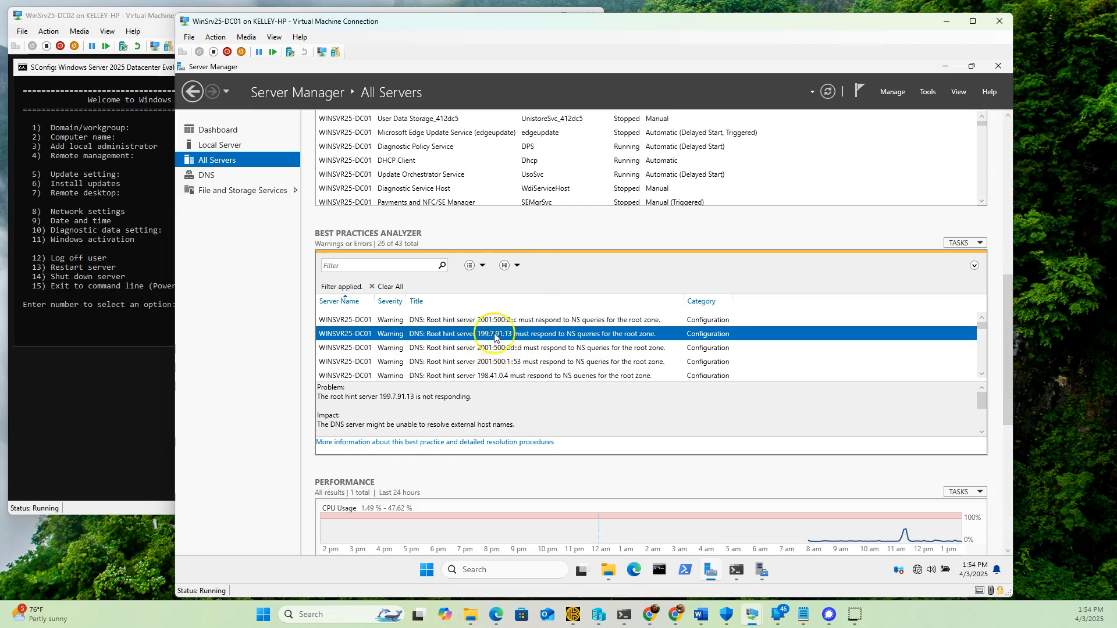
click(544, 348)
click(541, 361)
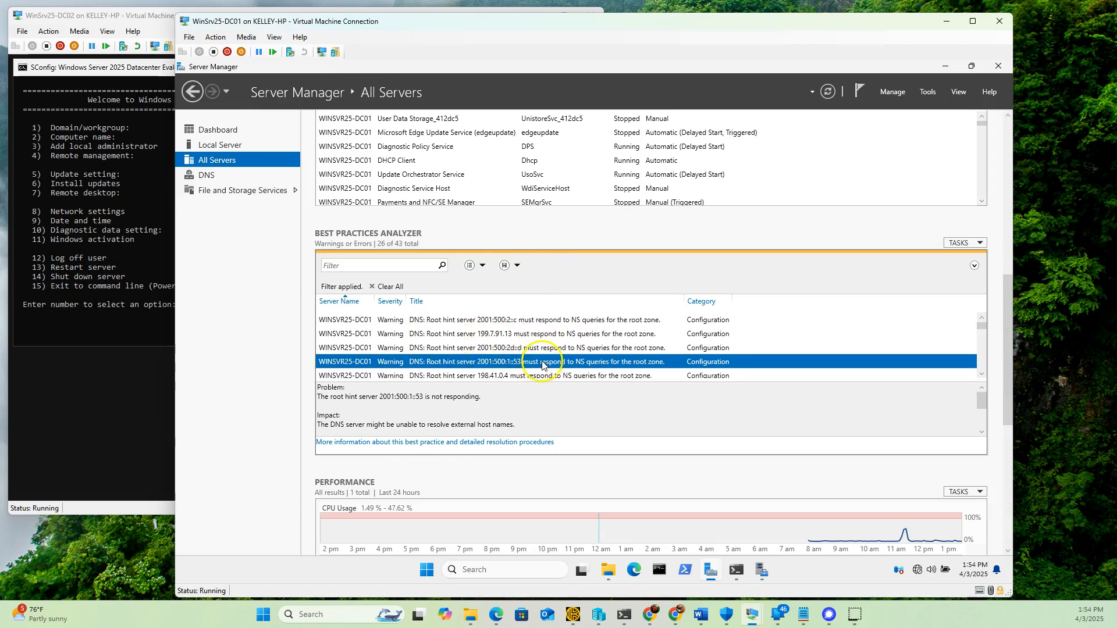
click(501, 321)
click(504, 334)
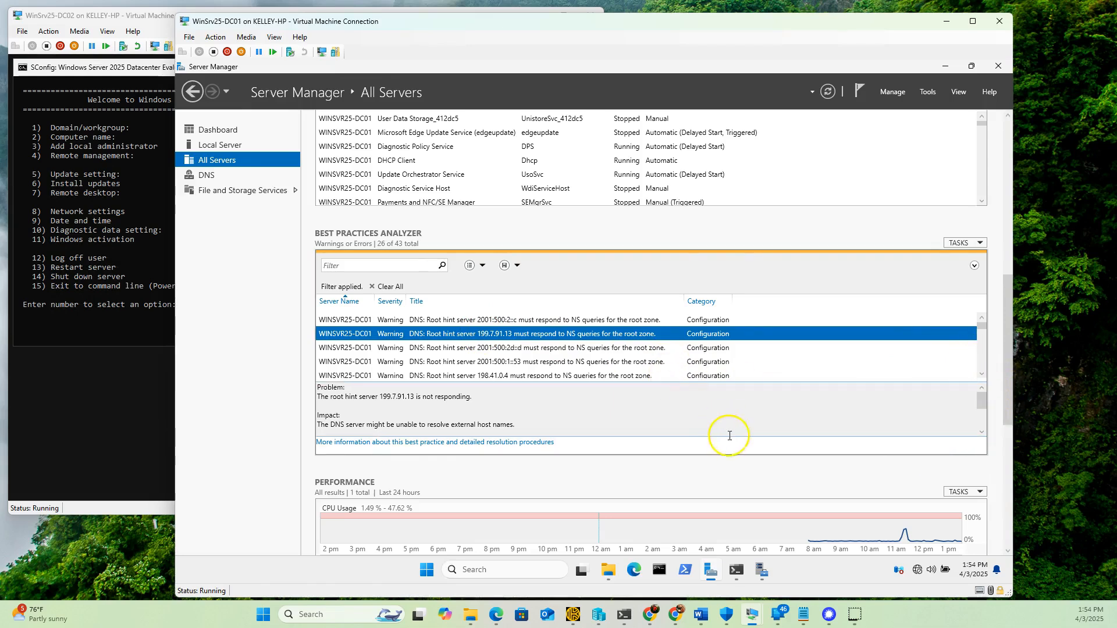
Step: Examine WINSVR25-DC01's CPU usage and available memory graphs in the performance section
scroll(731, 473, down, 3)
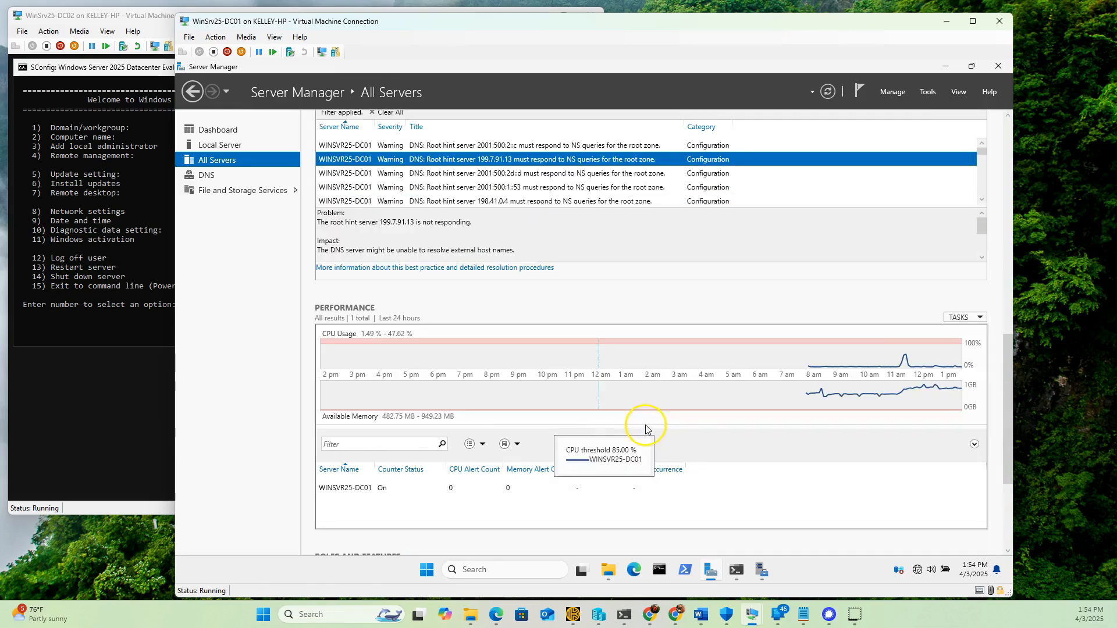
scroll(646, 429, down, 1)
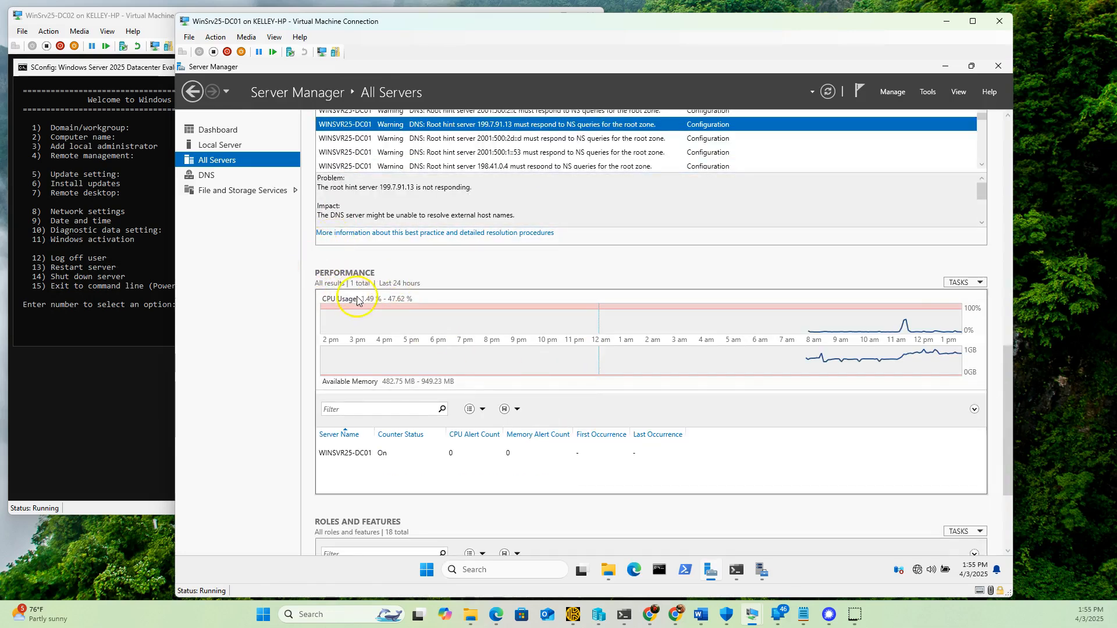
mouse_move(386, 310)
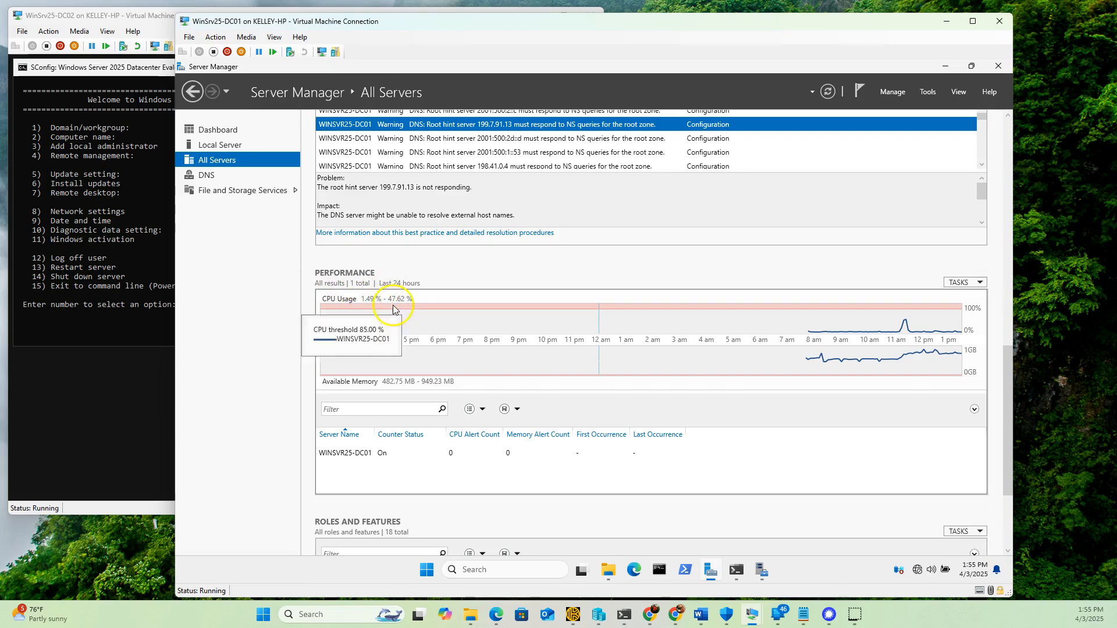
mouse_move(903, 331)
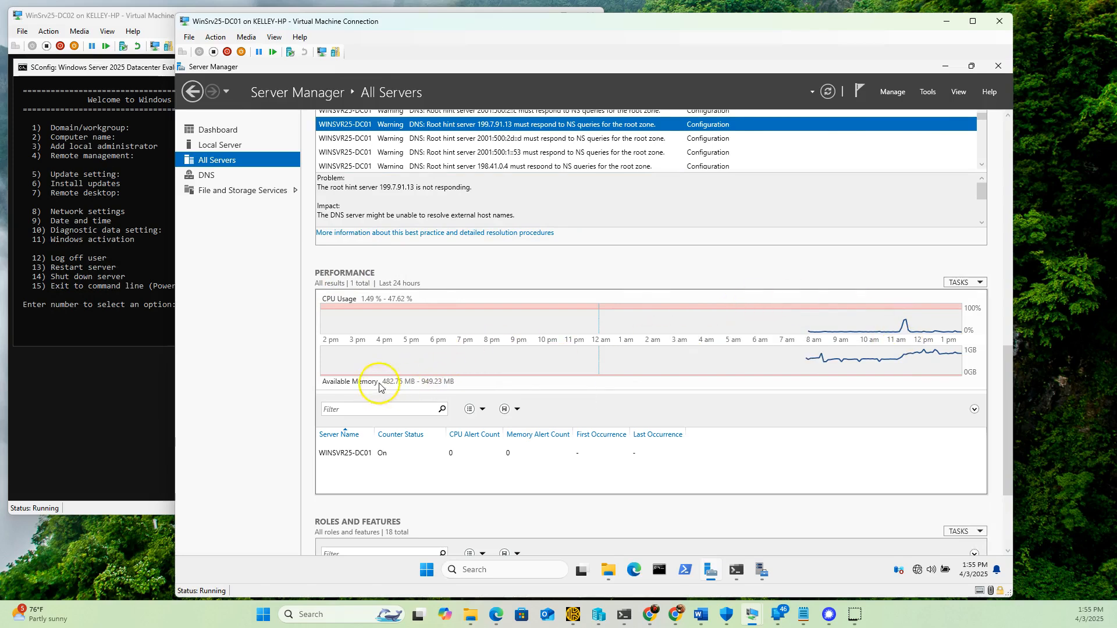
mouse_move(824, 360)
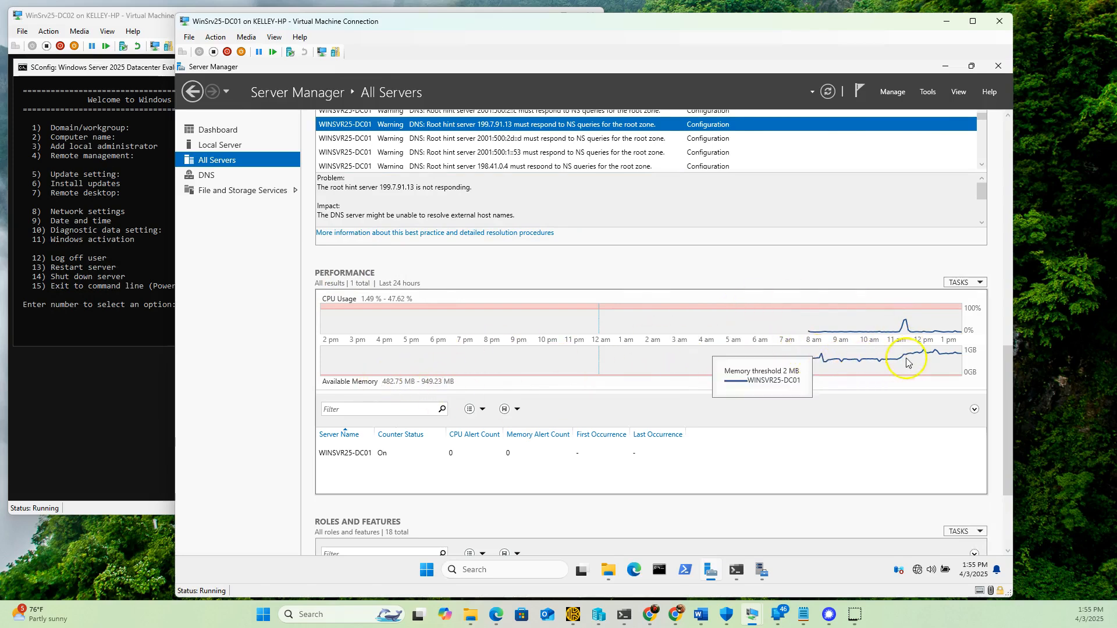
mouse_move(410, 380)
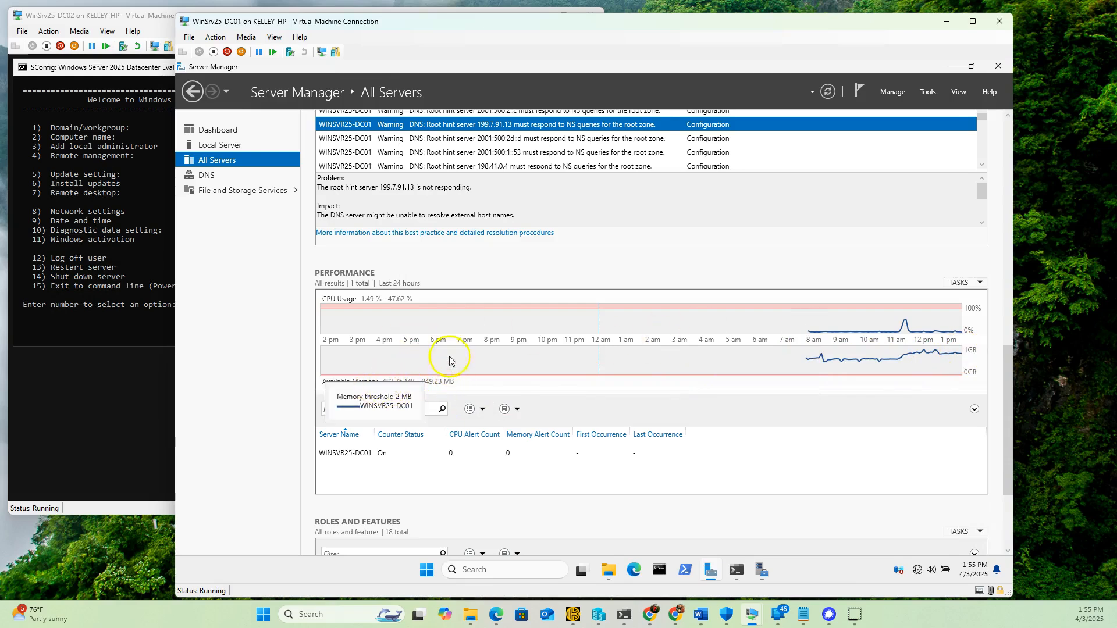
mouse_move(356, 394)
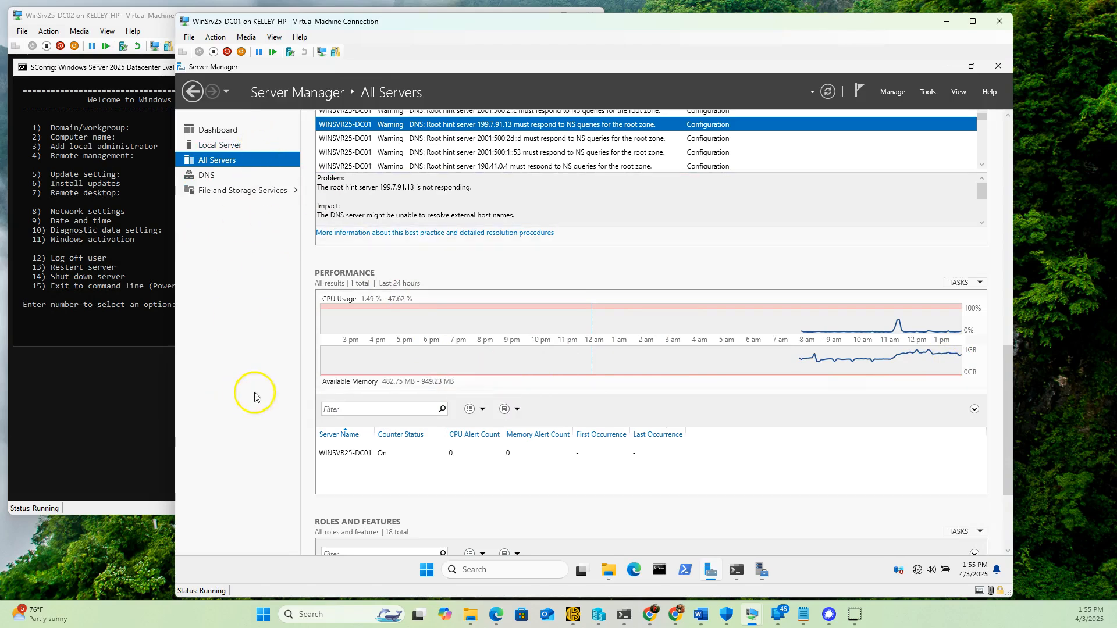
Step: Look through the list of roles and features installed on WINSVR25-DC01
scroll(315, 474, down, 5)
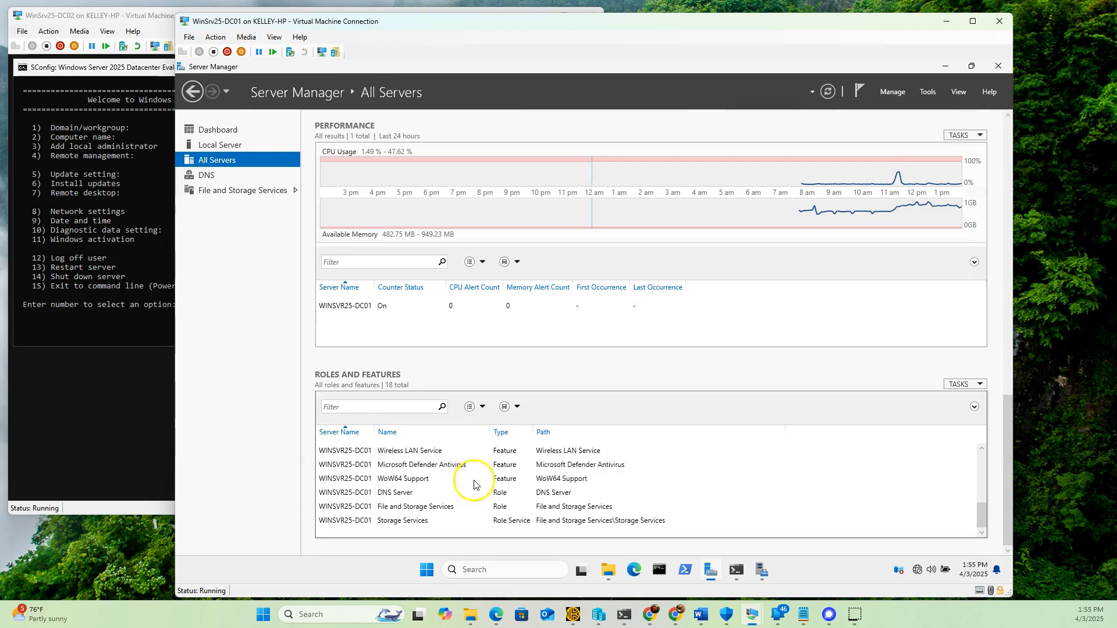
scroll(503, 494, up, 2)
scroll(504, 498, up, 1)
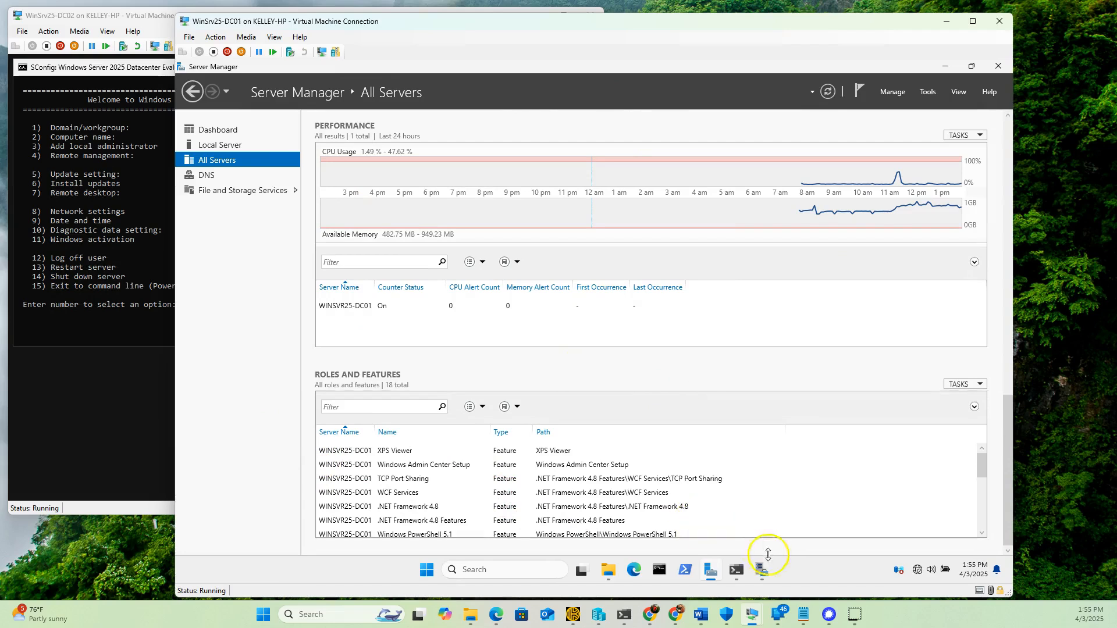
click(757, 512)
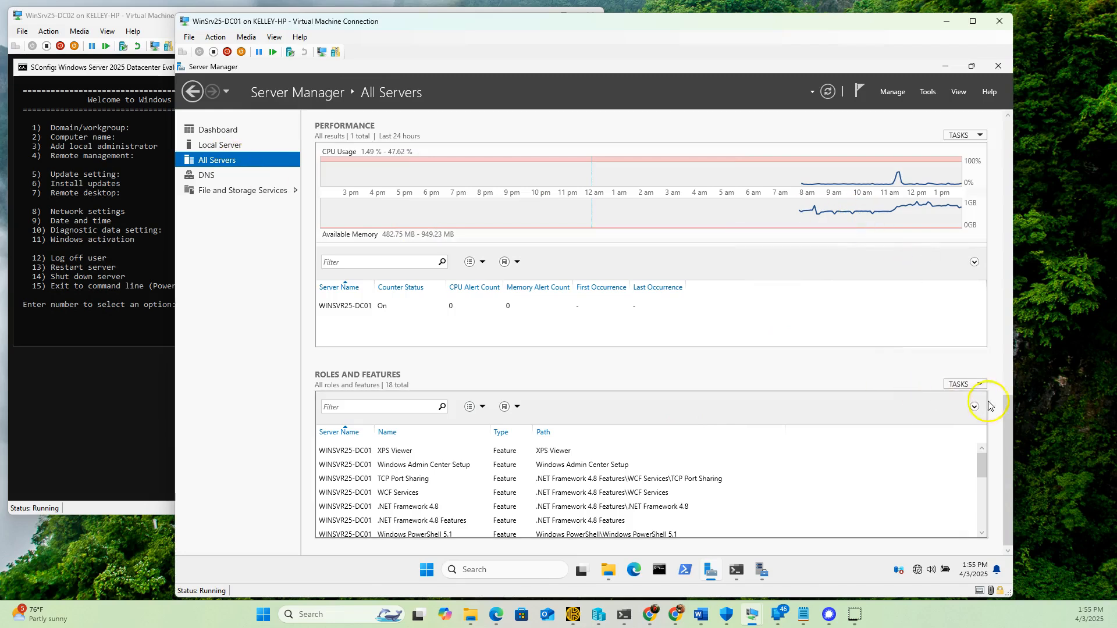
Step: Select WINSVR25-DC02 in the servers list and read the details of its DistributedCOM warning 10016
drag(1008, 406, 1005, 111)
click(343, 215)
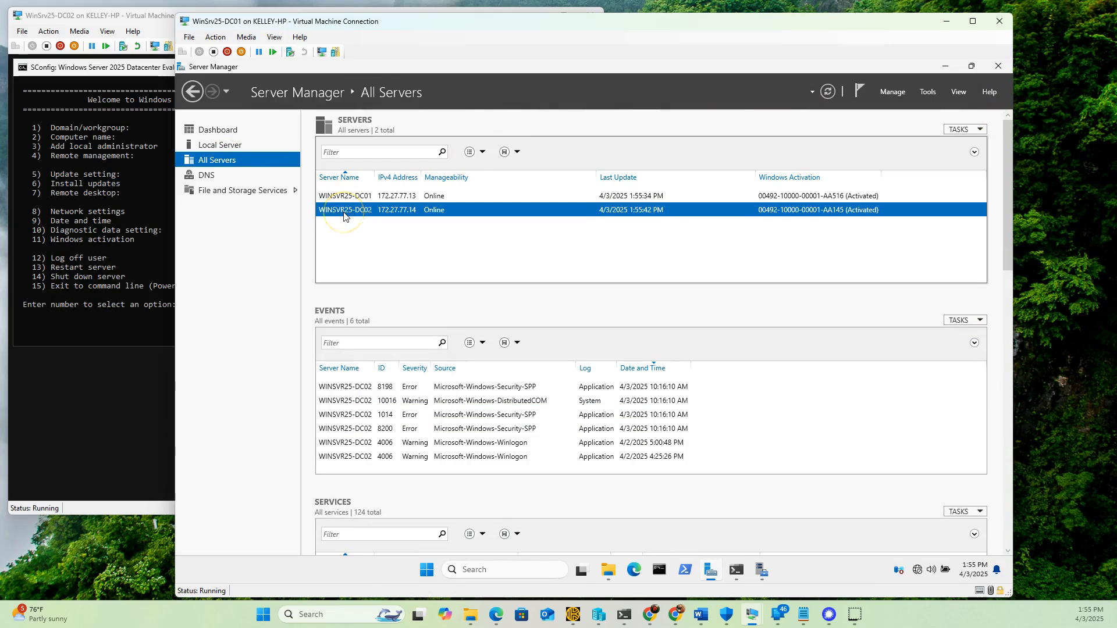
click(454, 401)
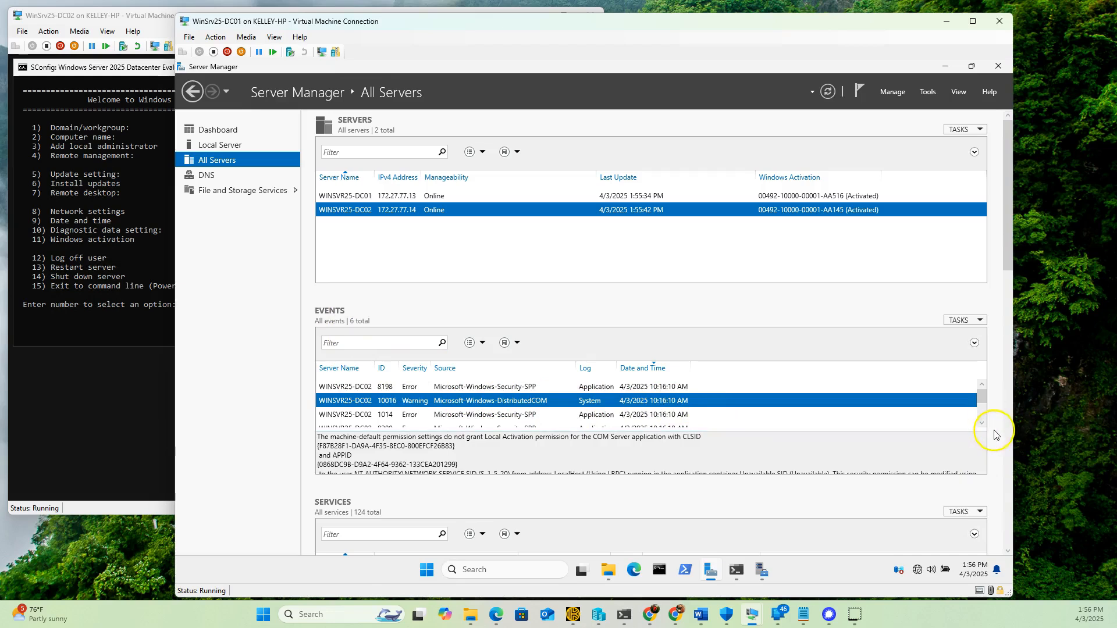
Step: View WINSVR25-DC02's services and select Cryptographic Services
scroll(993, 433, down, 3)
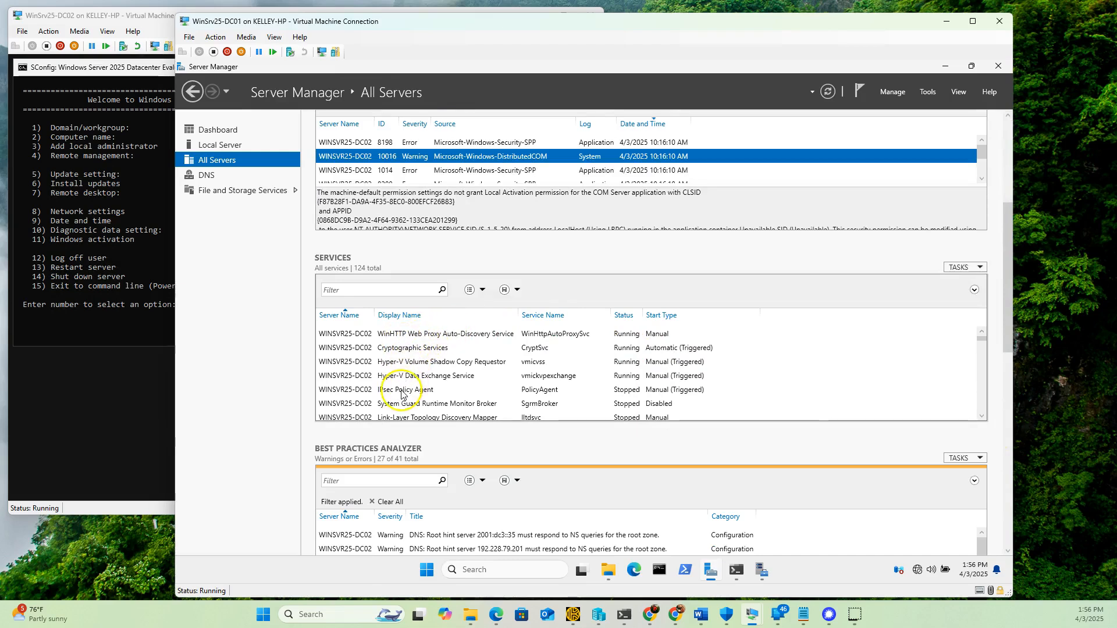
click(360, 334)
click(351, 349)
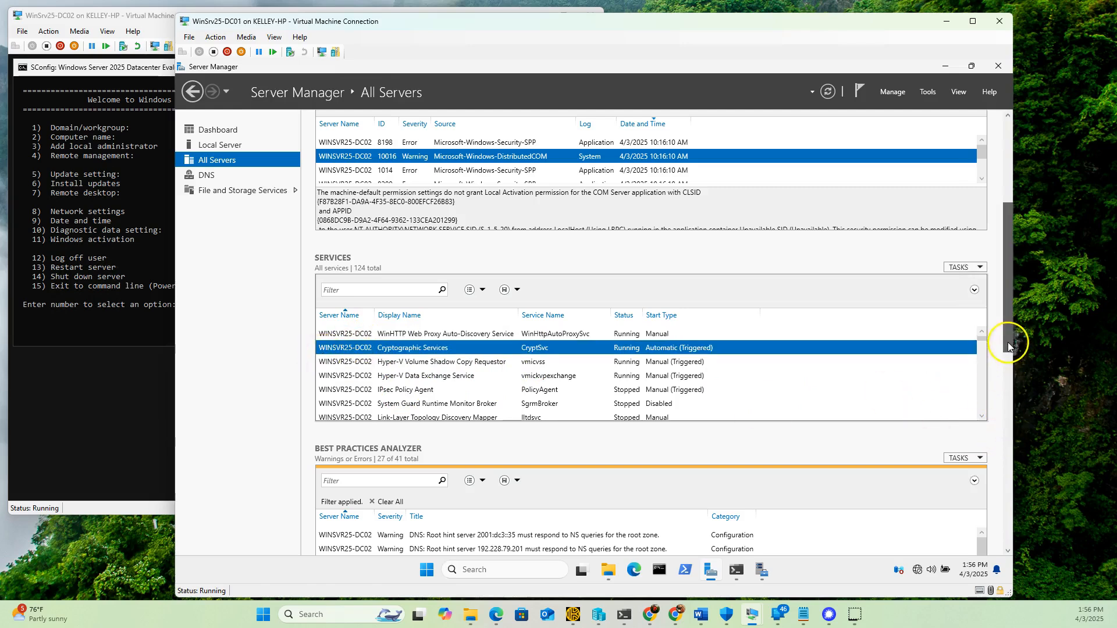
Step: Read the root hints name server error in WINSVR25-DC02's Best Practices Analyzer results and look through the rest of the list
scroll(1005, 375, down, 3)
scroll(1009, 408, down, 1)
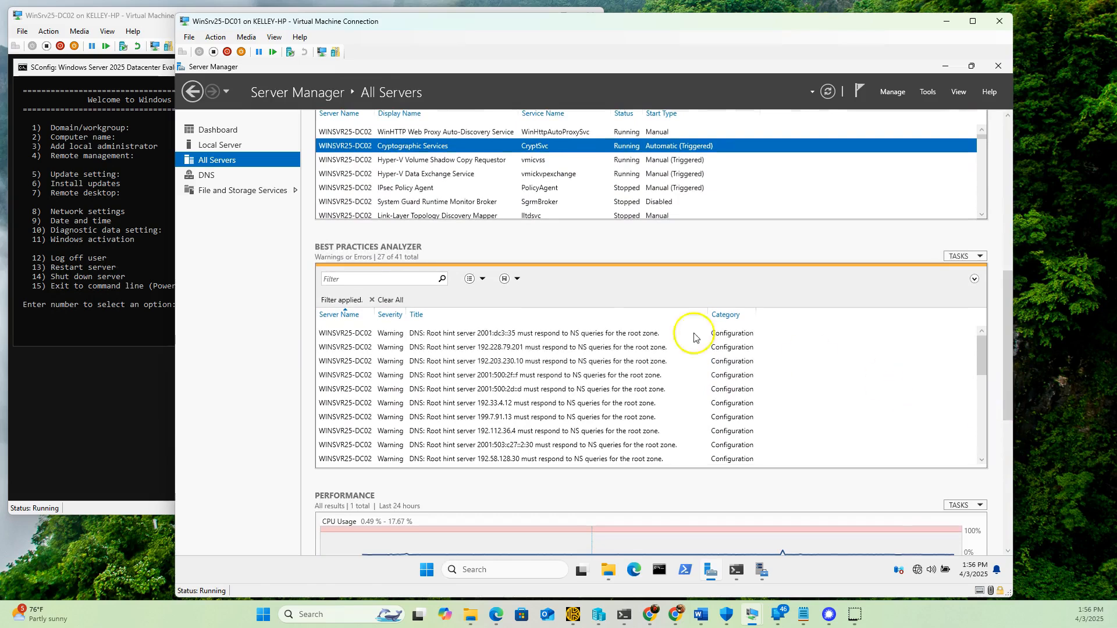
drag(978, 359, 979, 394)
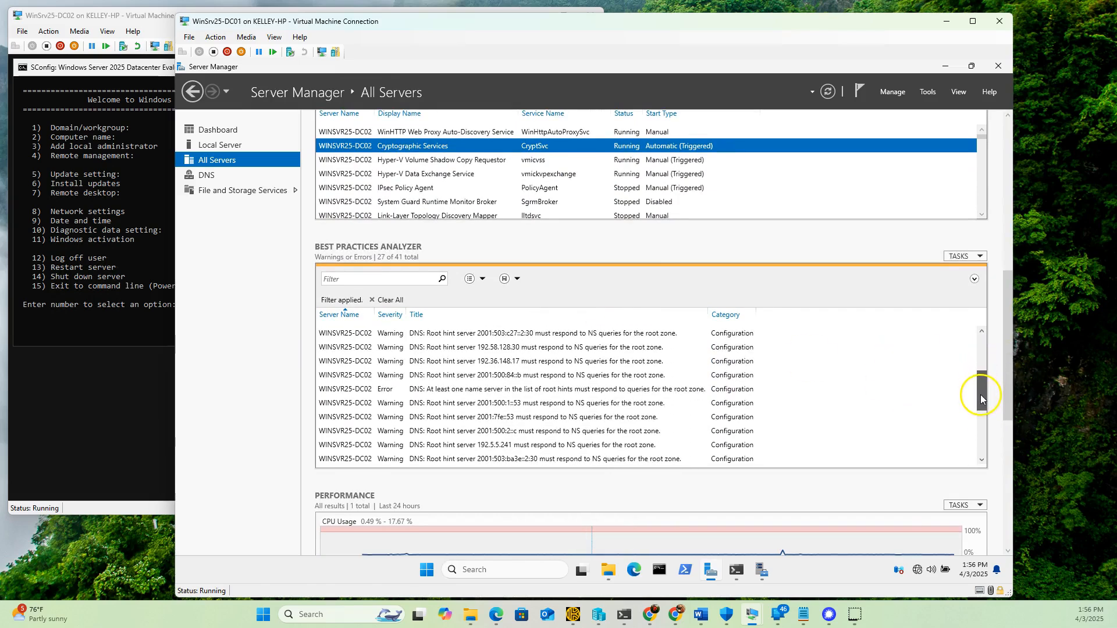
click(488, 391)
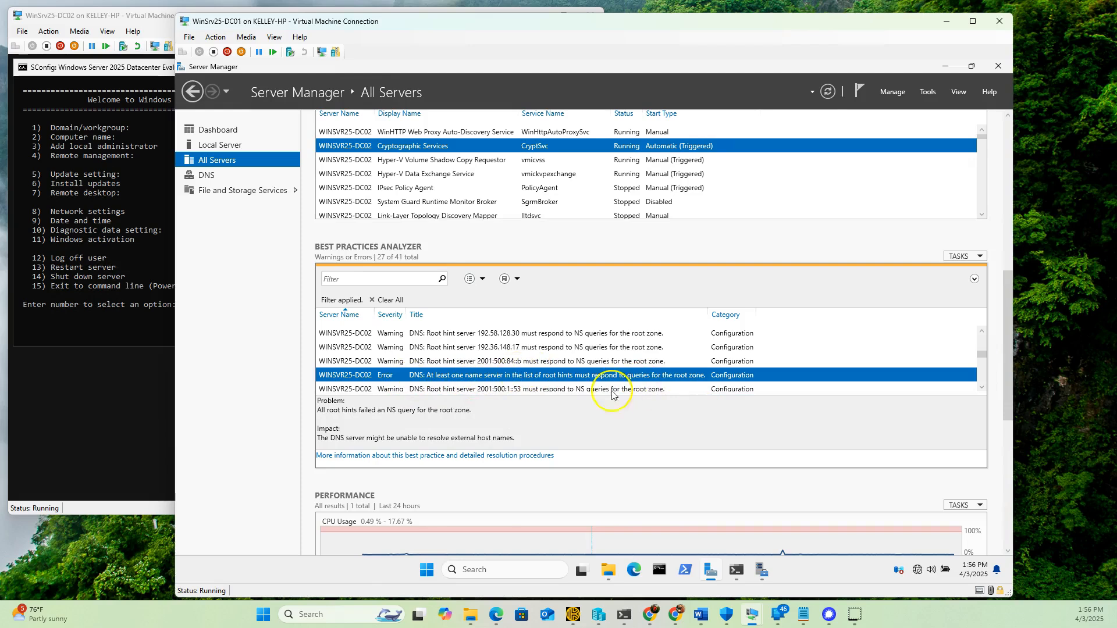
click(981, 375)
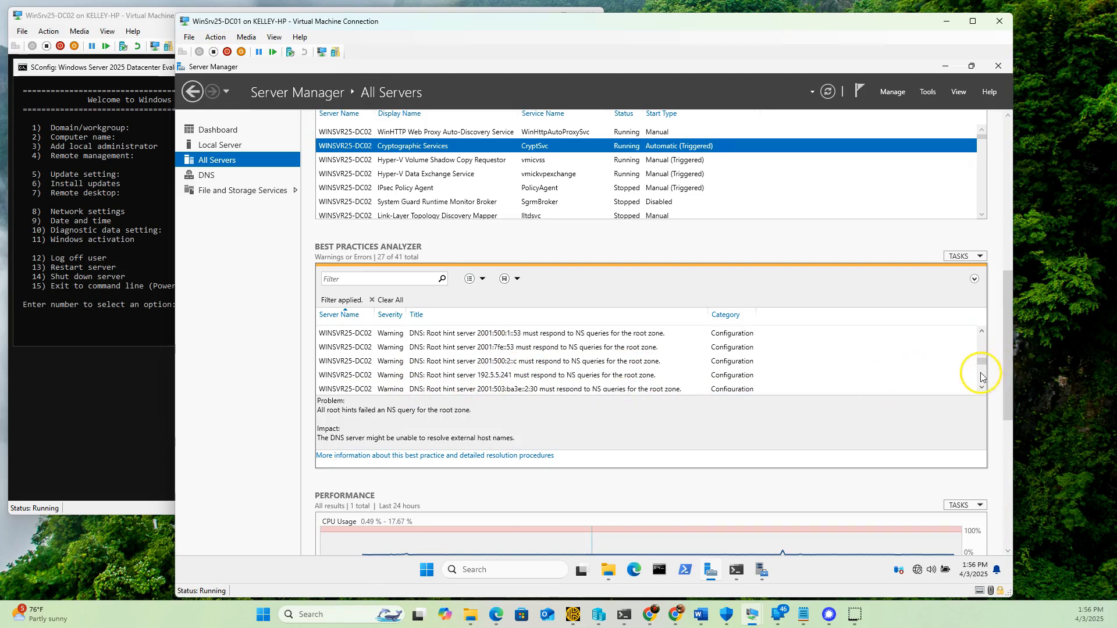
click(981, 375)
drag(980, 371, 981, 386)
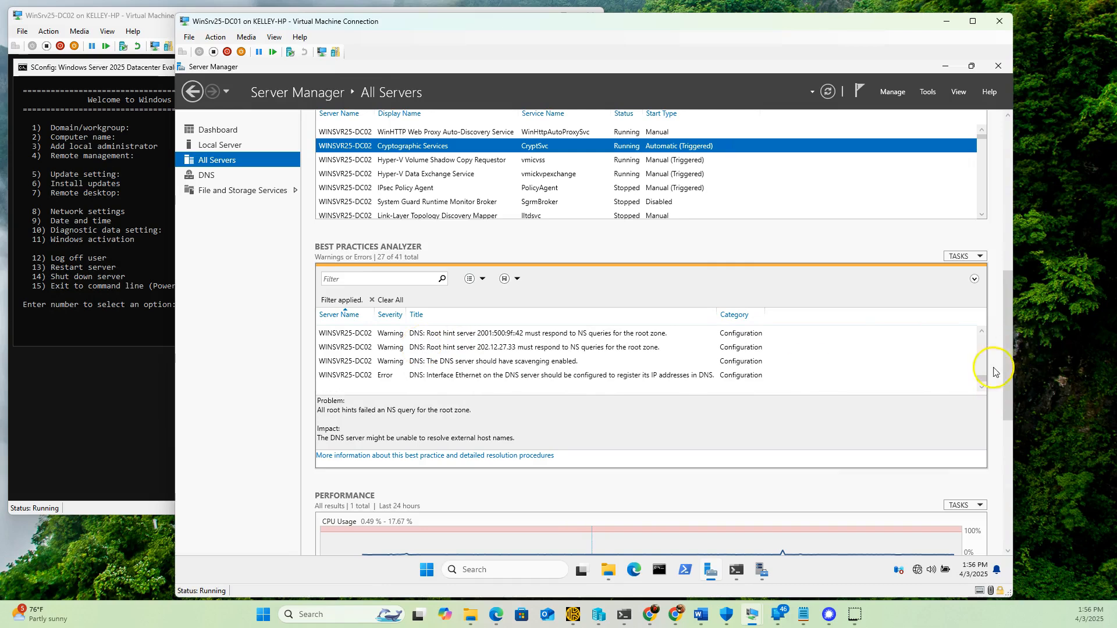
Step: Review WINSVR25-DC02's performance graphs and its installed roles and features, selecting WoW64 Support
drag(1008, 379, 1014, 449)
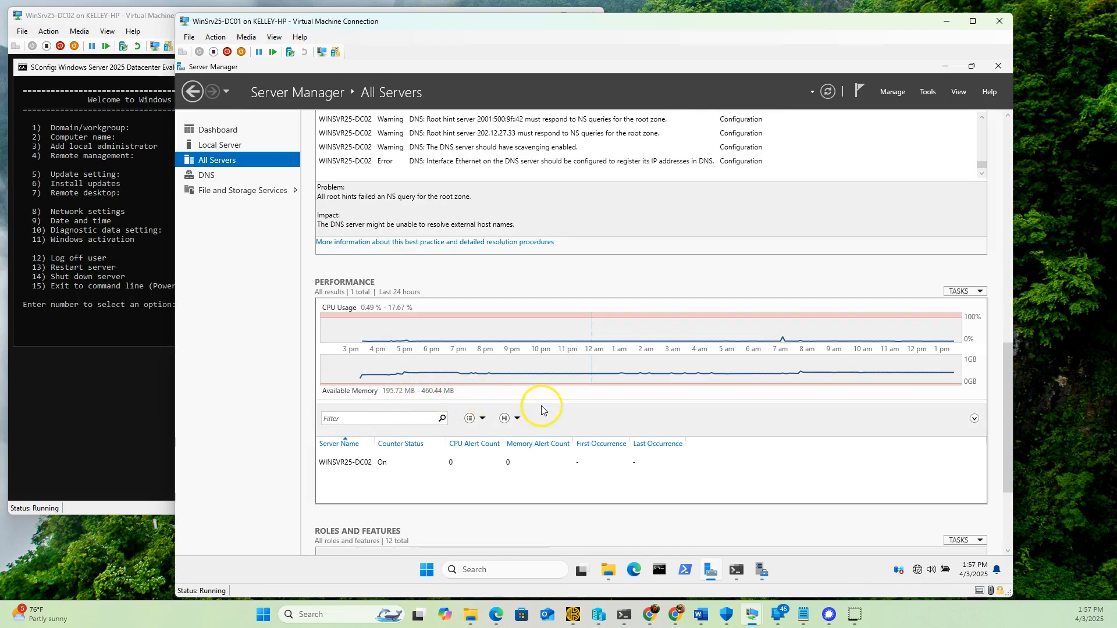
scroll(541, 409, down, 1)
scroll(698, 489, down, 2)
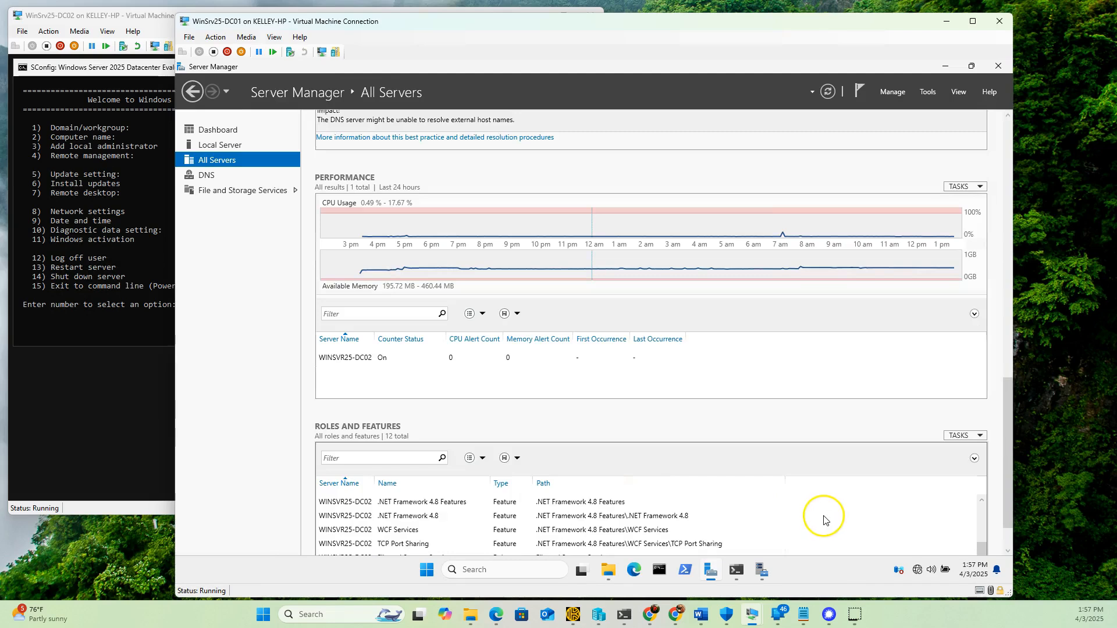
scroll(850, 509, up, 3)
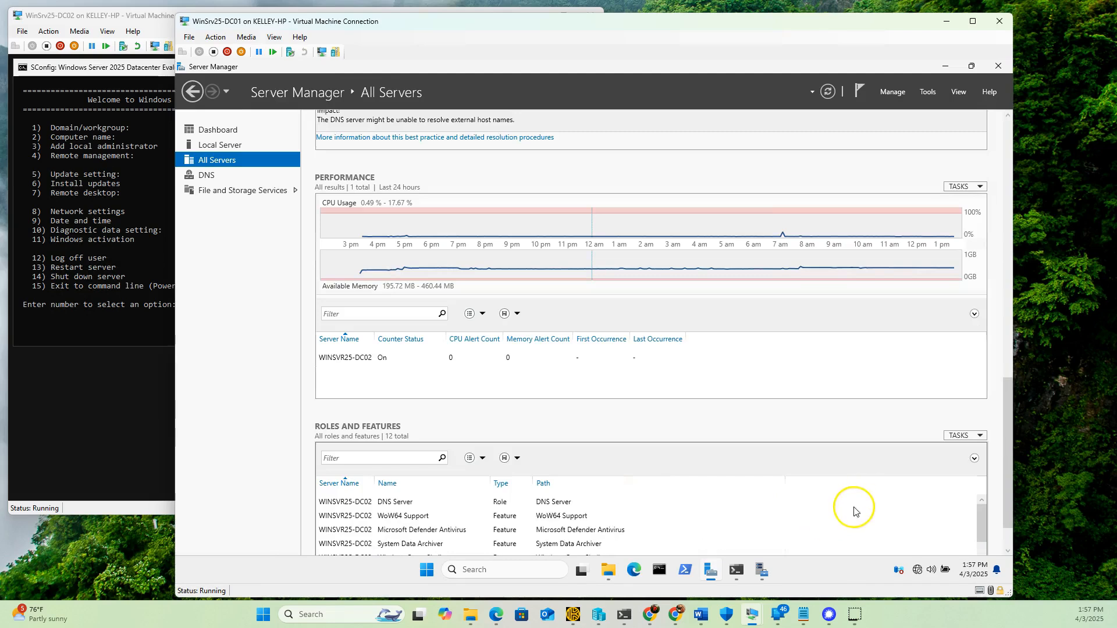
click(543, 516)
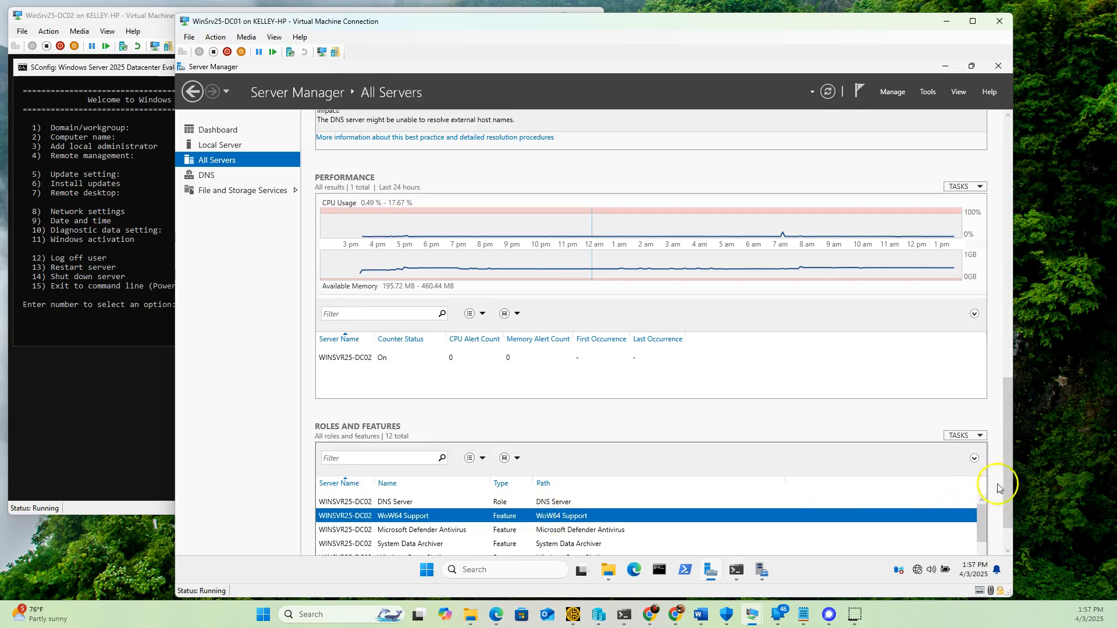
scroll(1012, 506, down, 2)
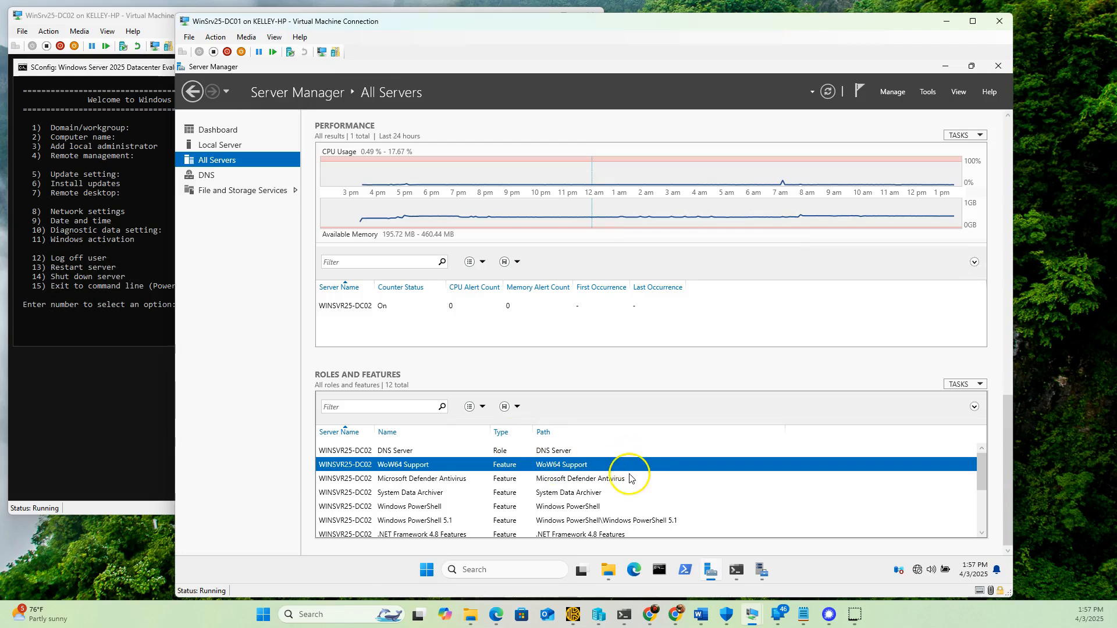
Step: Complete the Windows Admin Center (v2) setup wizard, keeping the option to start Windows Admin Center enabled
click(941, 66)
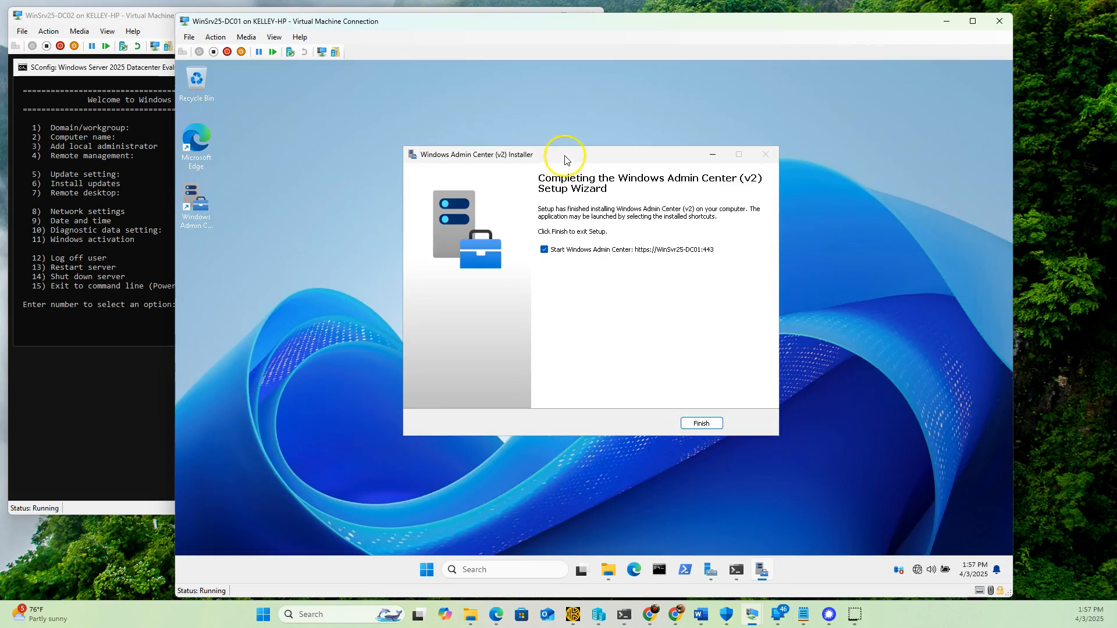
drag(564, 158, 537, 107)
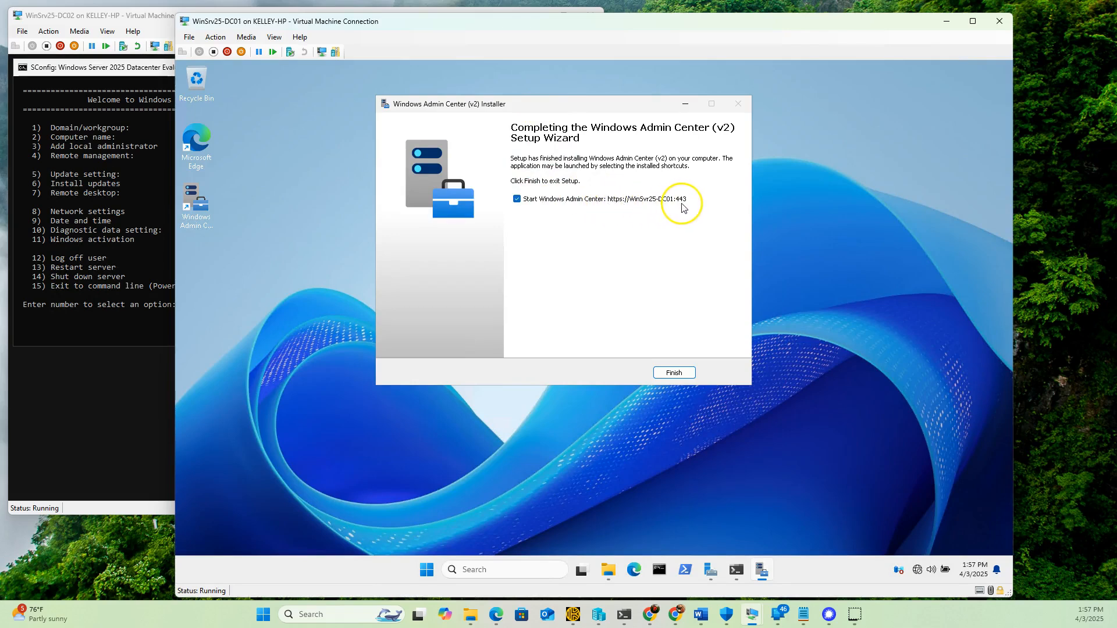
click(673, 373)
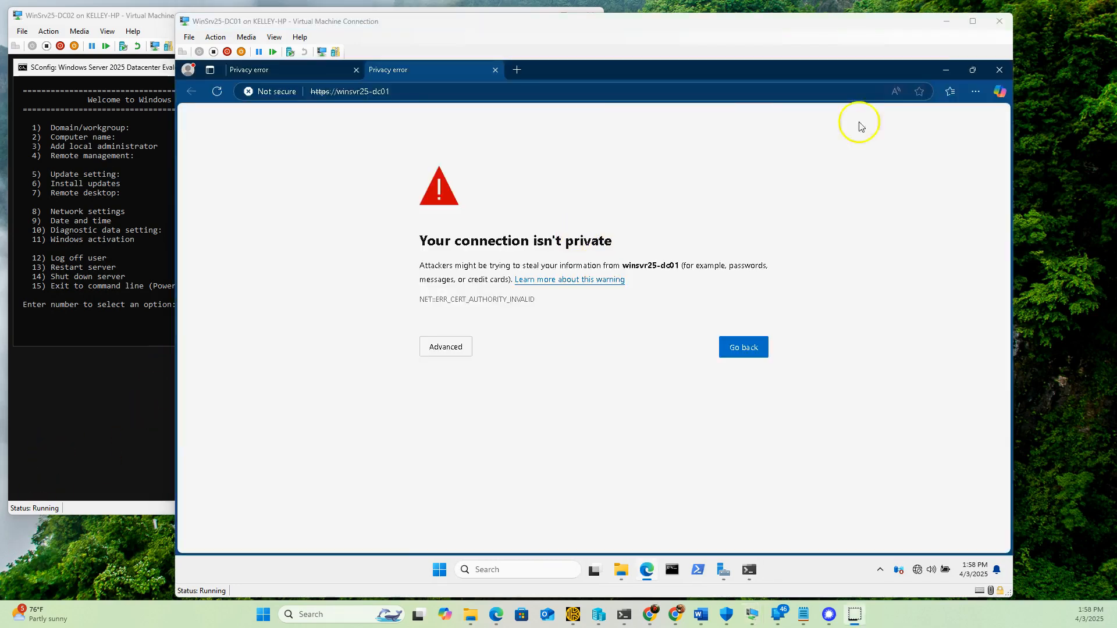
Step: Check the server desktop for the Windows Admin Center shortcut and return to the browser
click(944, 69)
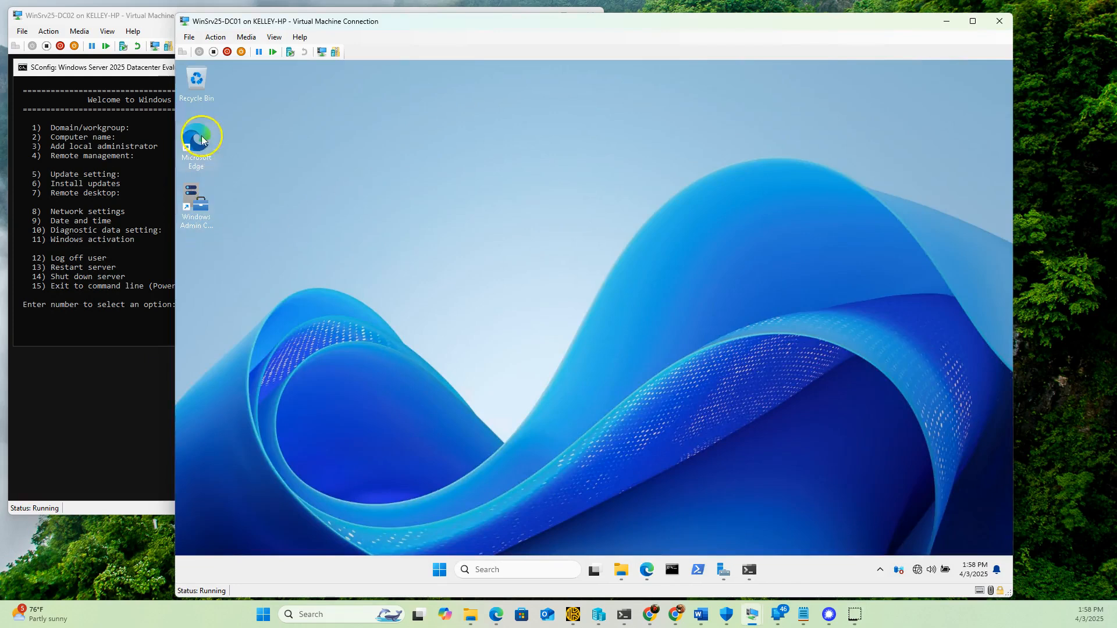
drag(194, 194, 197, 211)
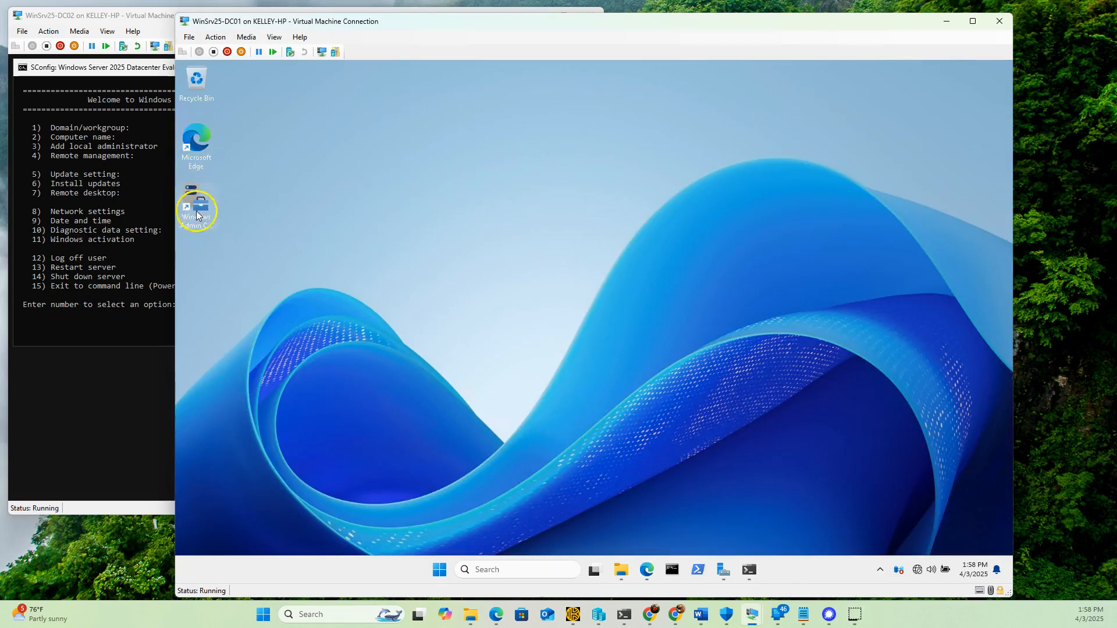
click(646, 569)
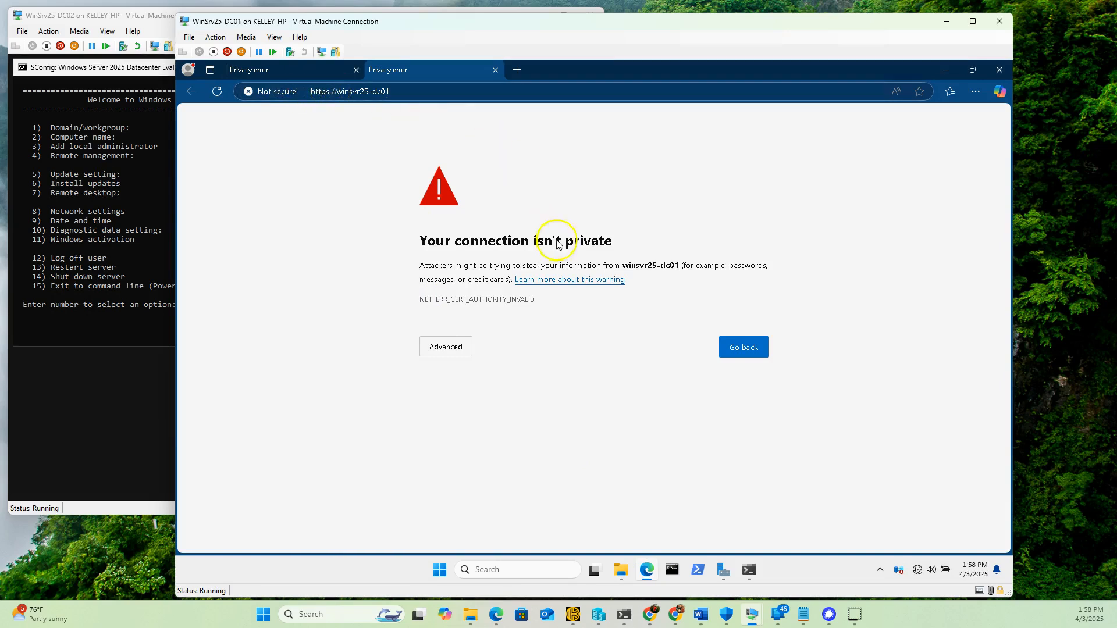
Step: Continue past the connection privacy warning to winsvr25-dc01 and close the duplicate privacy error page
drag(456, 249, 647, 237)
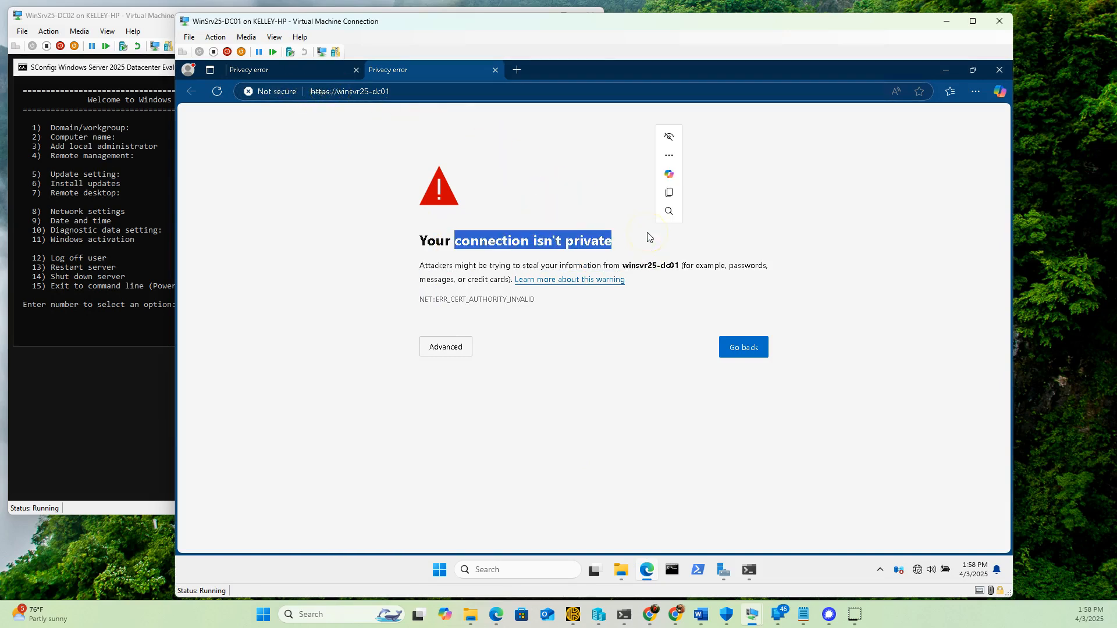
click(455, 347)
click(460, 437)
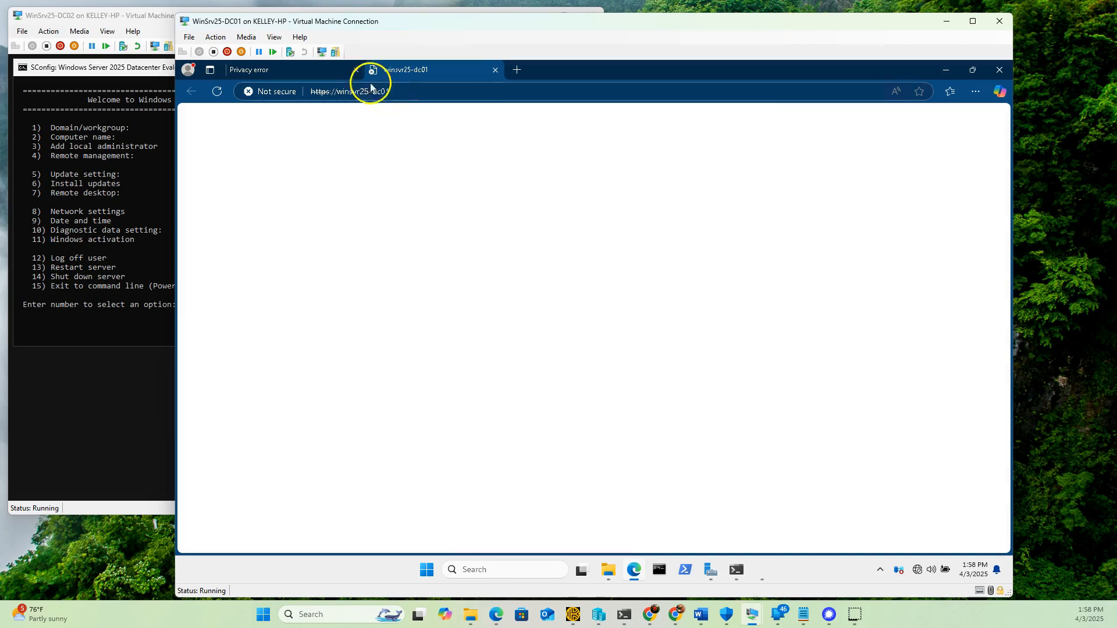
click(356, 70)
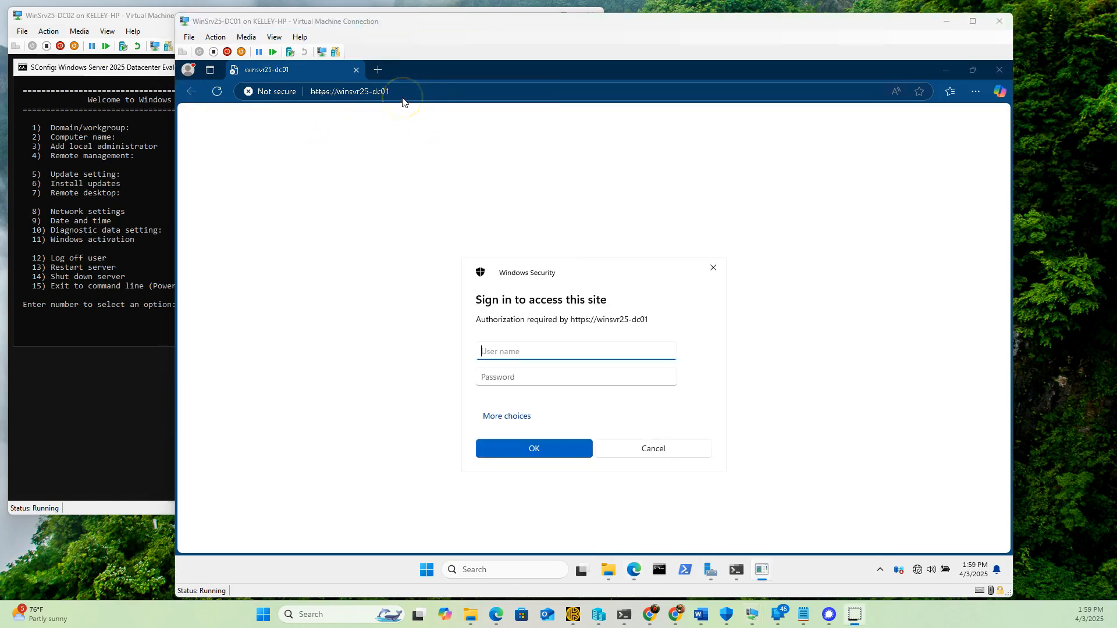
Step: Sign in to winsvr25-dc01 as .\administrator with the account password and dismiss the version 2410 release notice
click(508, 352)
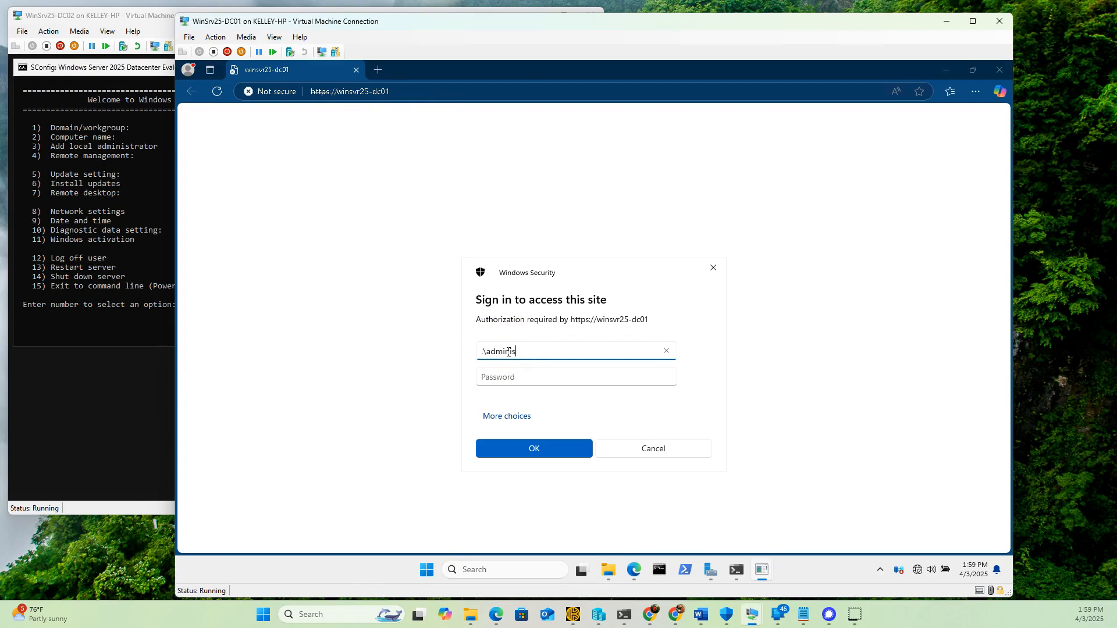
text(.\administrator)
click(498, 376)
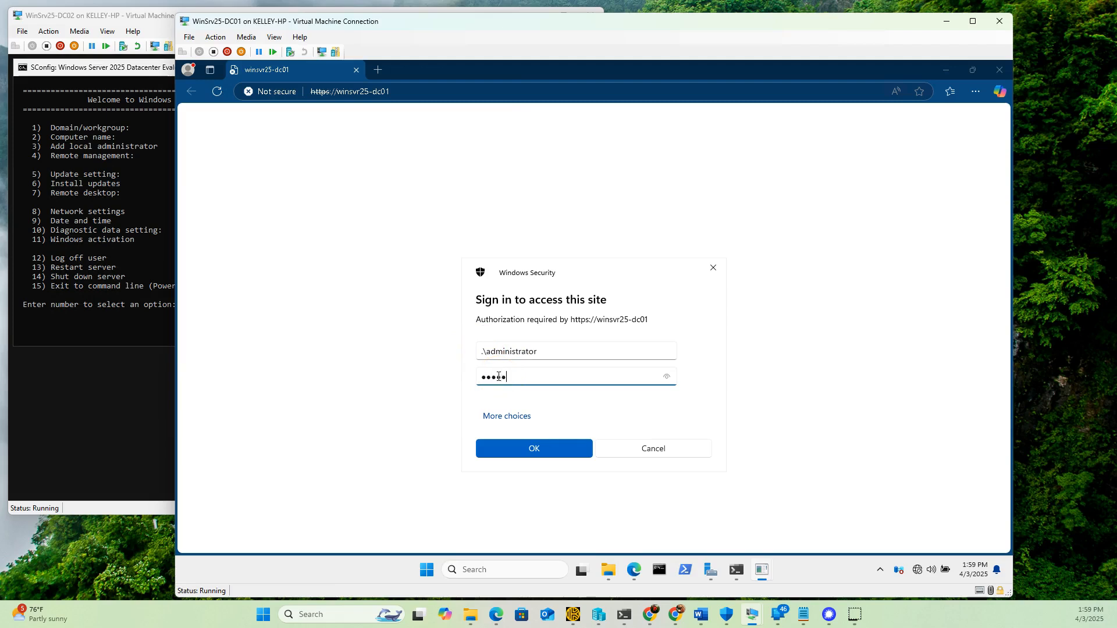
key(Return)
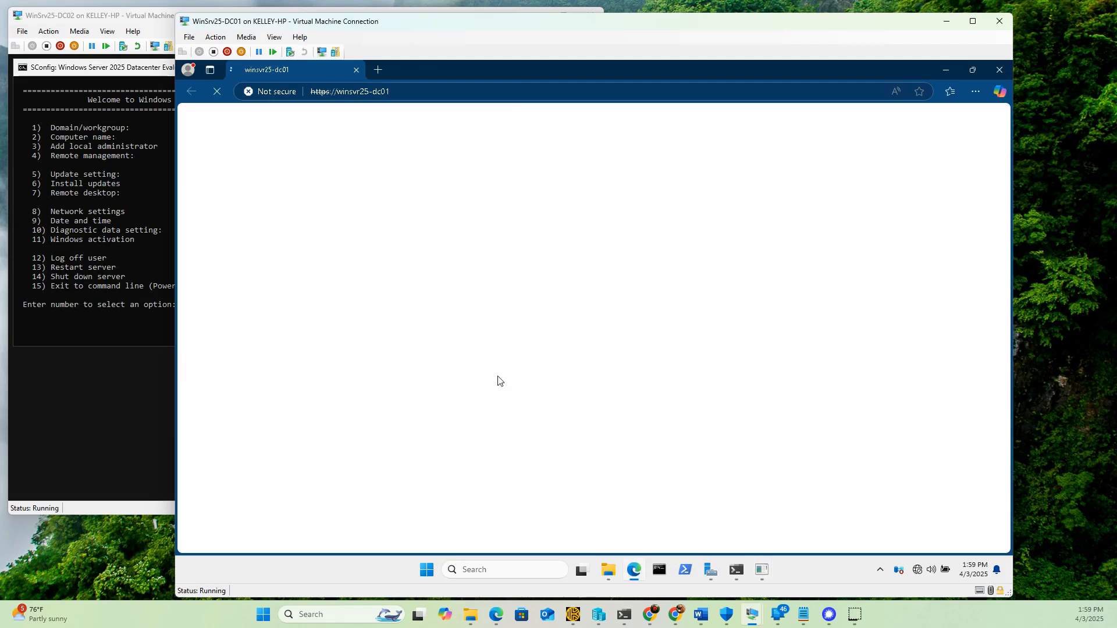
click(452, 354)
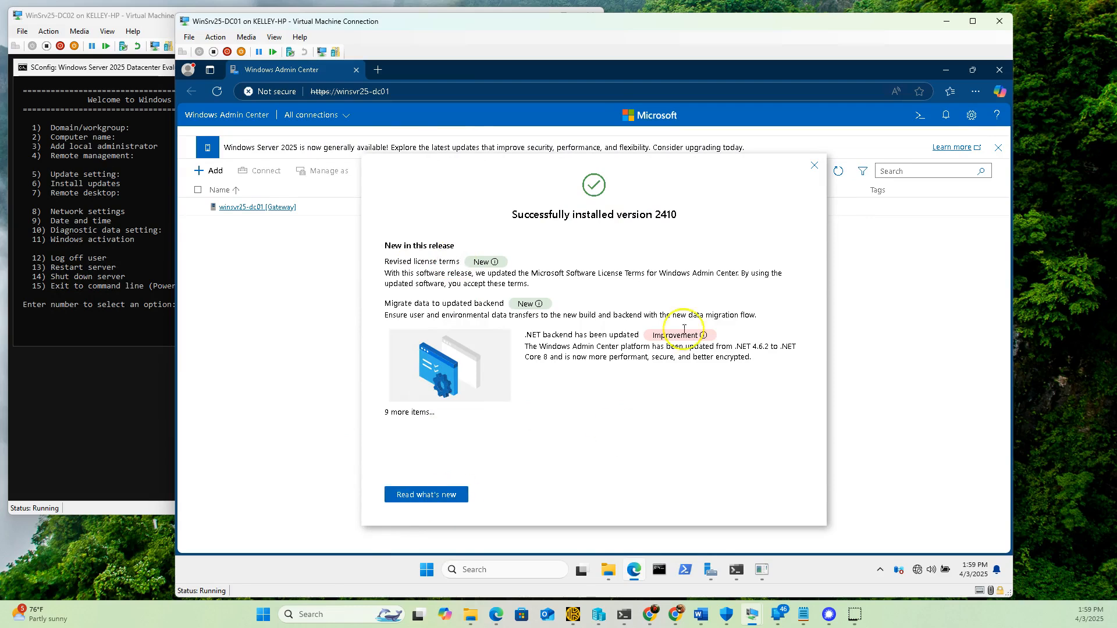
click(815, 166)
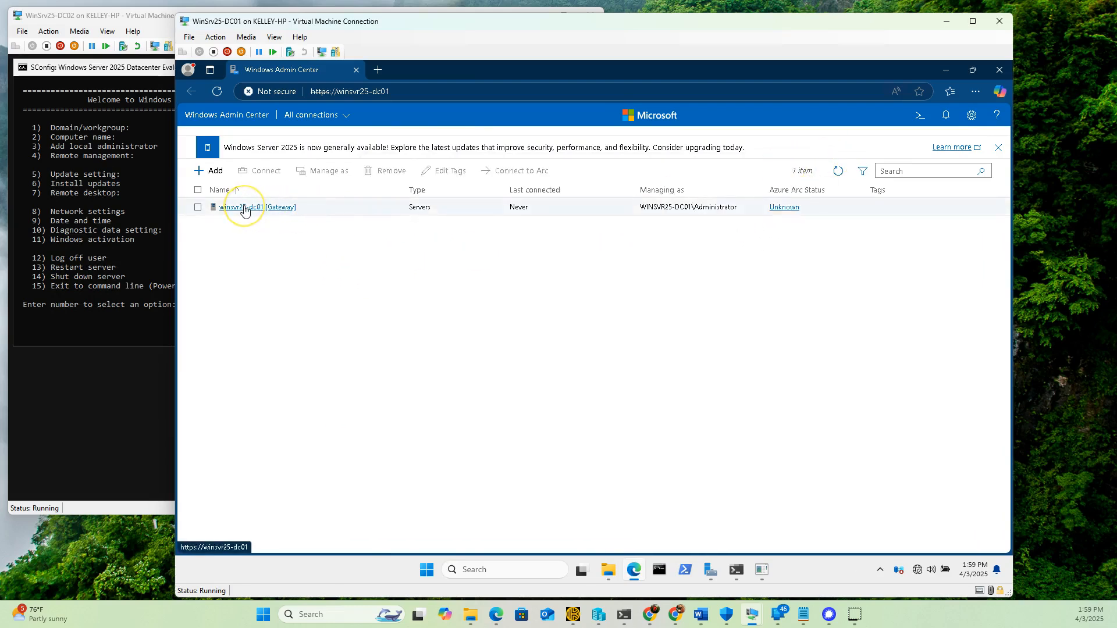
Step: Start adding a server connection named WinSvr25-DC02 and try to add it using the current Windows account
click(210, 170)
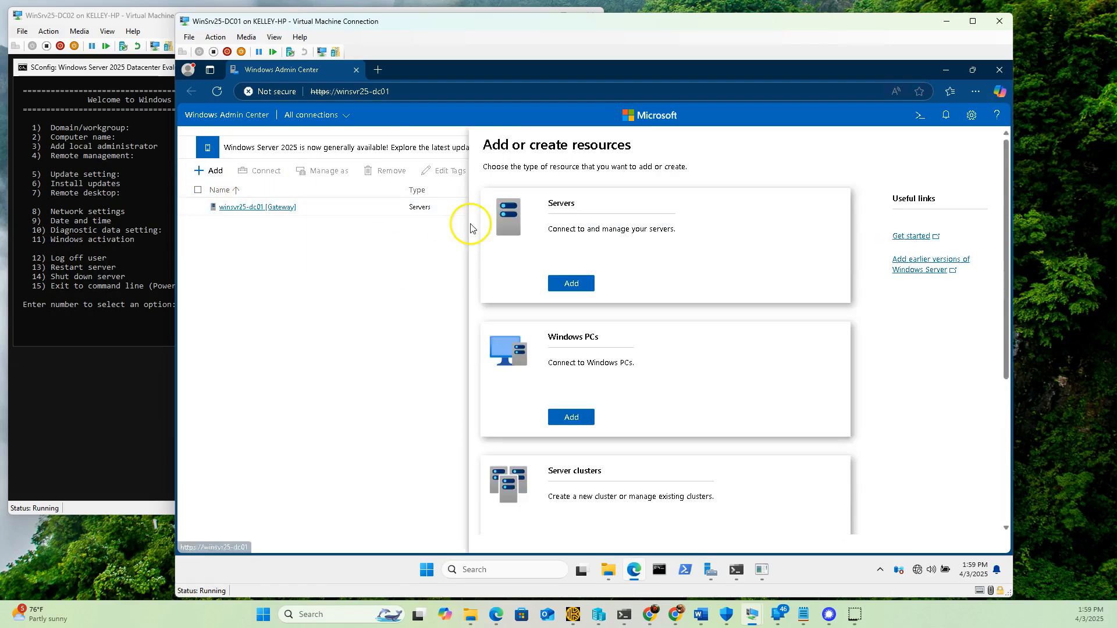
click(583, 282)
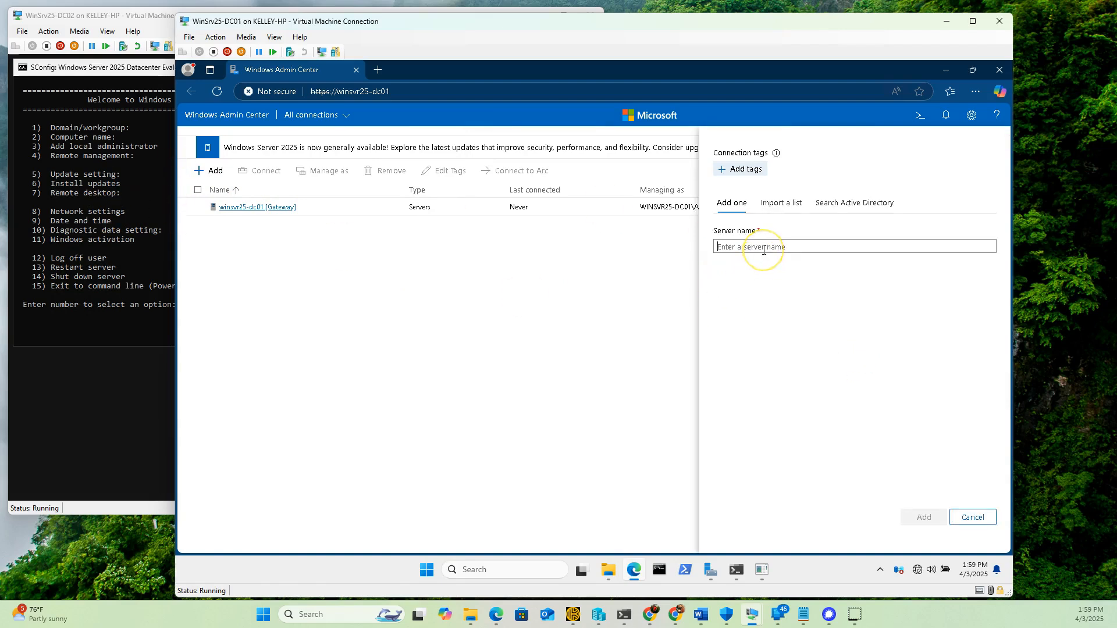
click(764, 250)
text(WinSvr25-DC02)
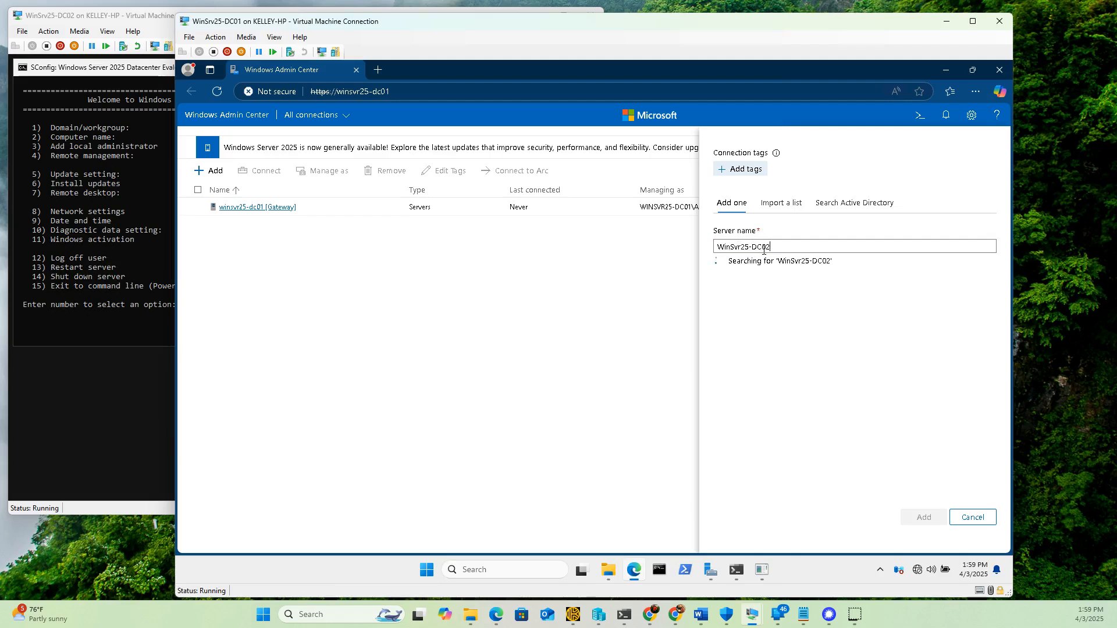
click(777, 250)
drag(777, 250, 684, 256)
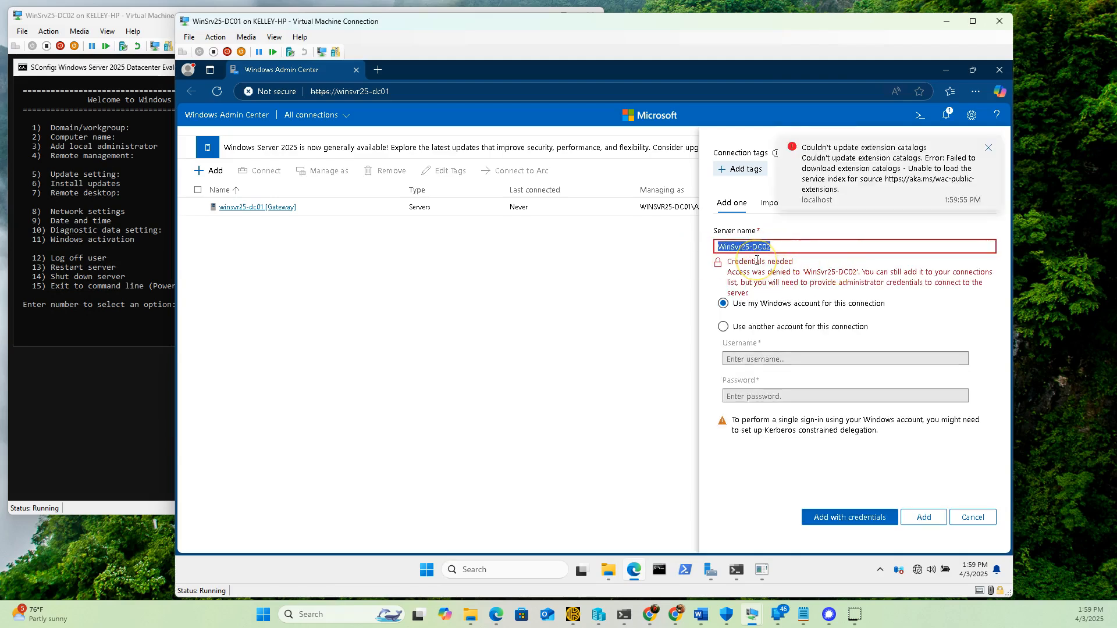
click(721, 306)
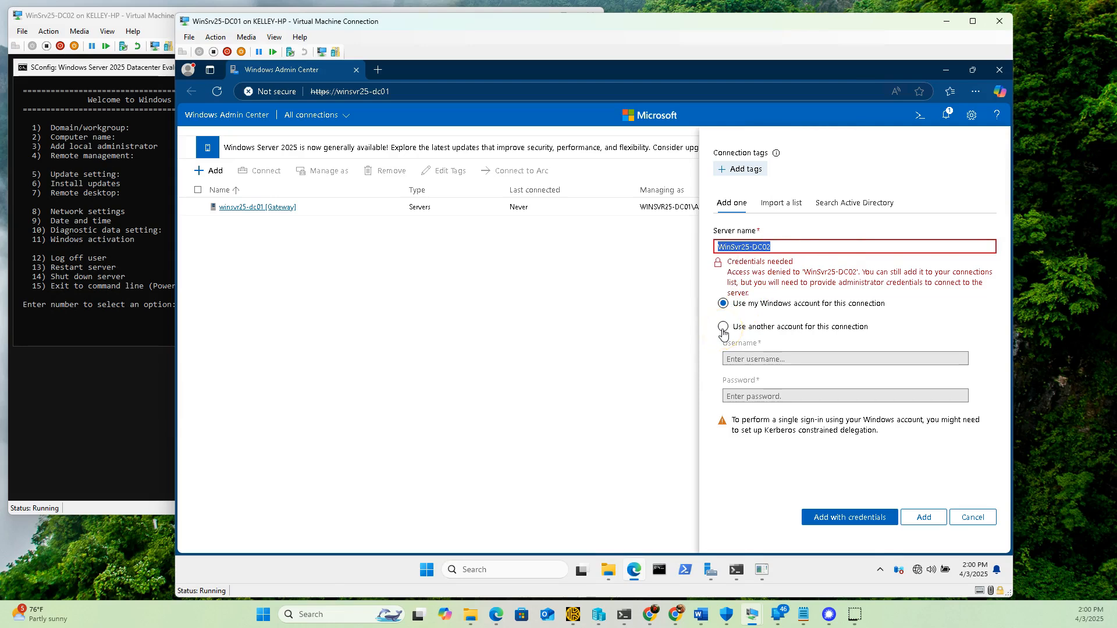
click(848, 521)
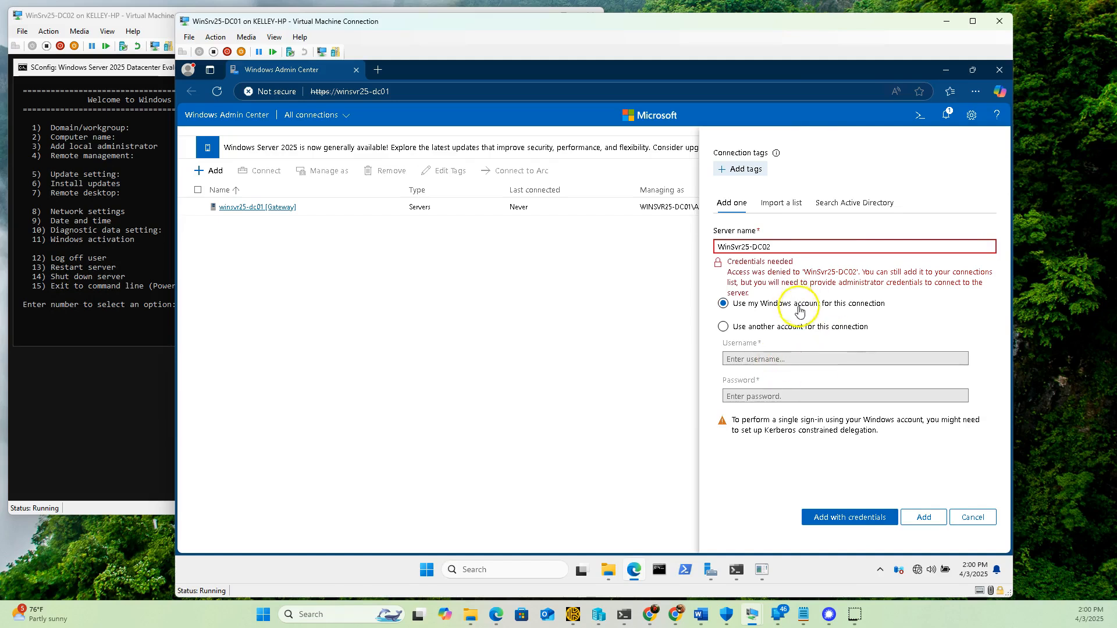
Step: Add WinSvr25-DC02 using another account, entering the username winsvr25-dc02\administrator and the account password
click(724, 327)
click(800, 363)
text(winsvr25-dc02\)
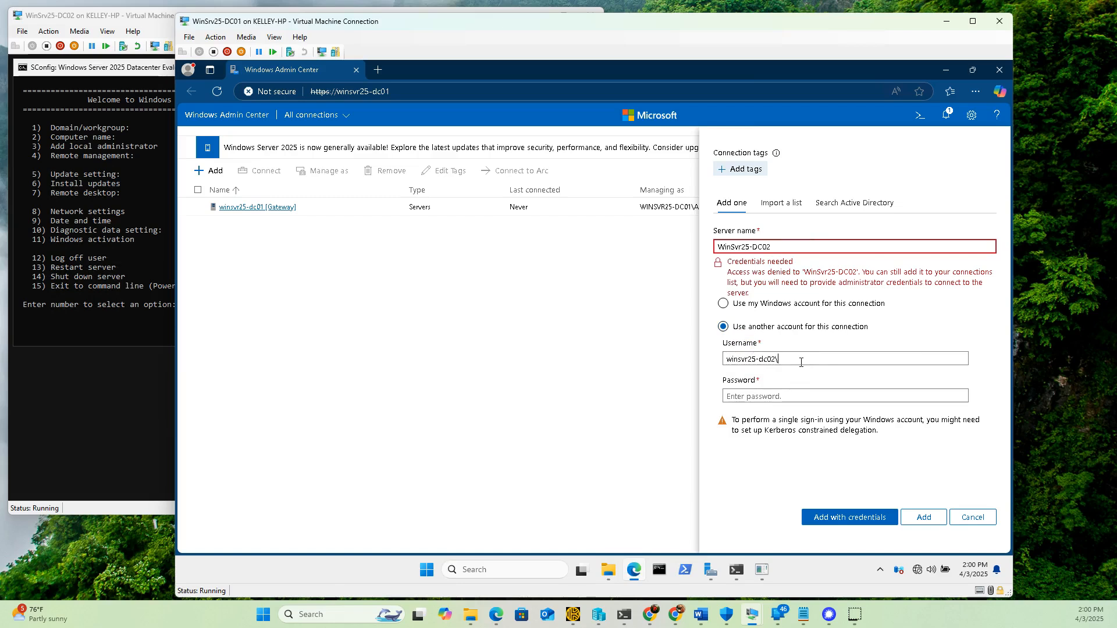
text(administrat)
key(ctrl+shift+Left)
key(ctrl+shift+Left)
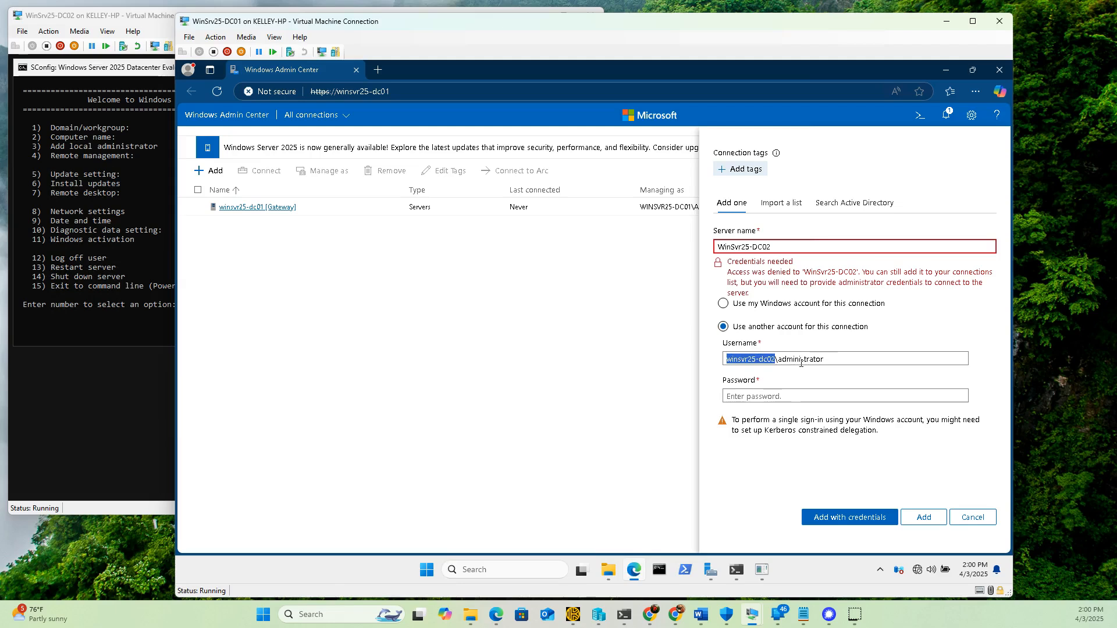
key(Home)
key(ctrl+shift+Right)
key(Tab)
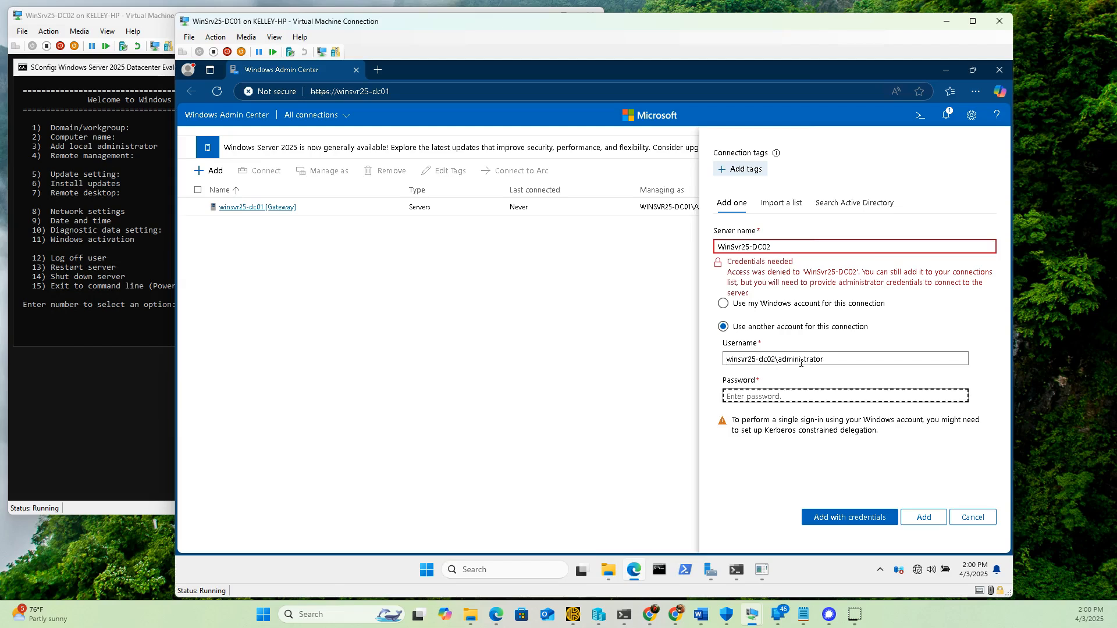
text(P)
click(839, 505)
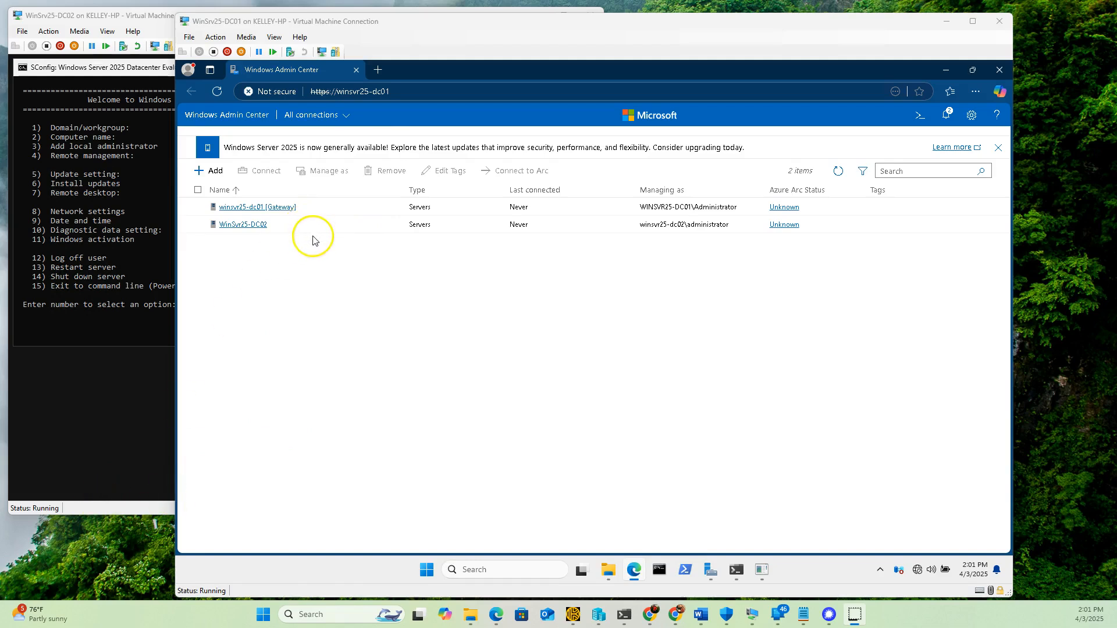
Step: Connect to the winsvr25-dc01 gateway server and review its overview and list of tools
click(284, 208)
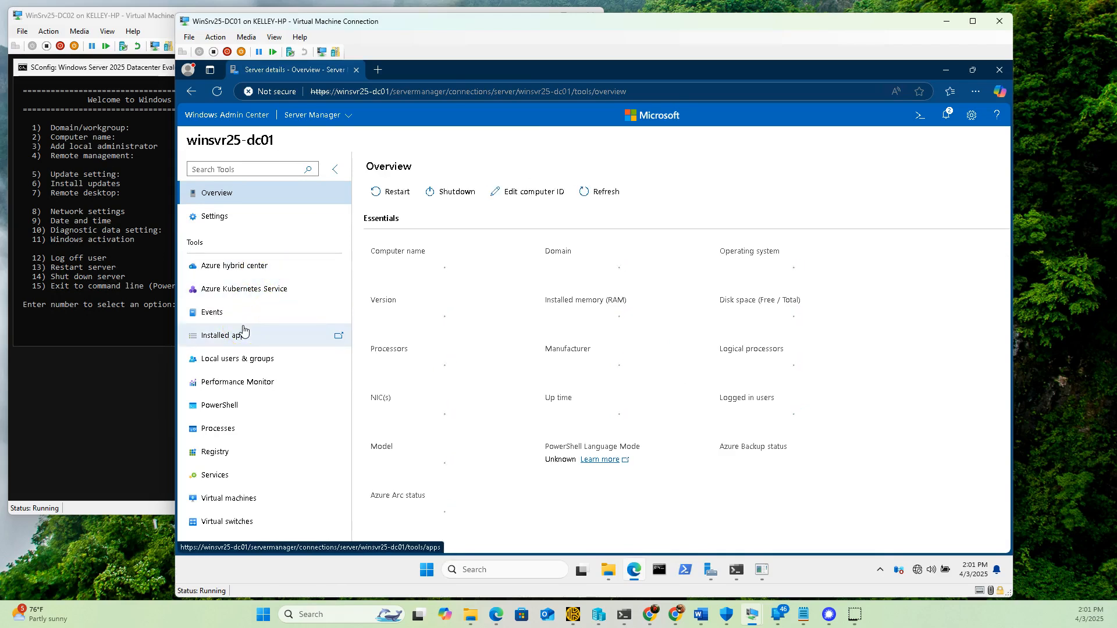
click(228, 267)
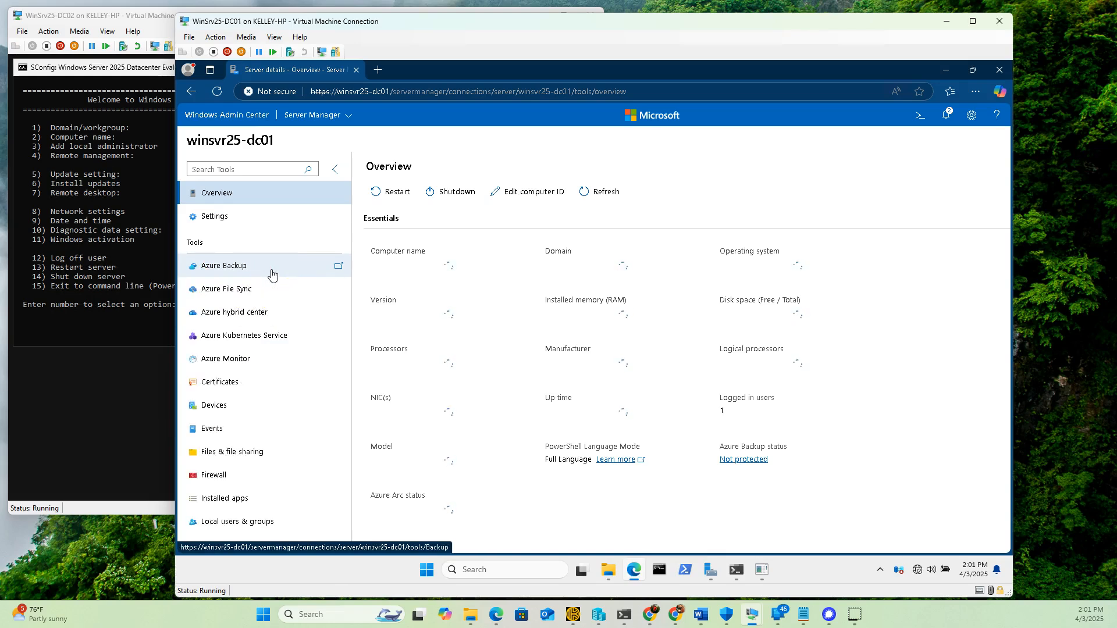
click(236, 271)
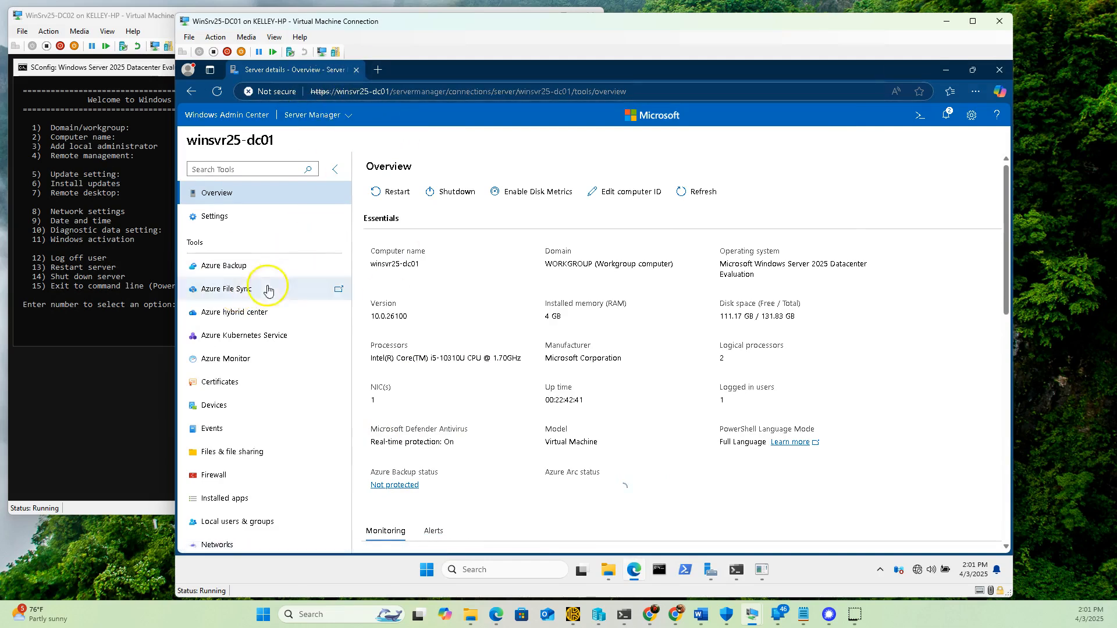
Step: Examine winsvr25-dc01's devices, looking into the Batteries and Audio inputs and outputs groups and selecting Remote Audio
click(268, 407)
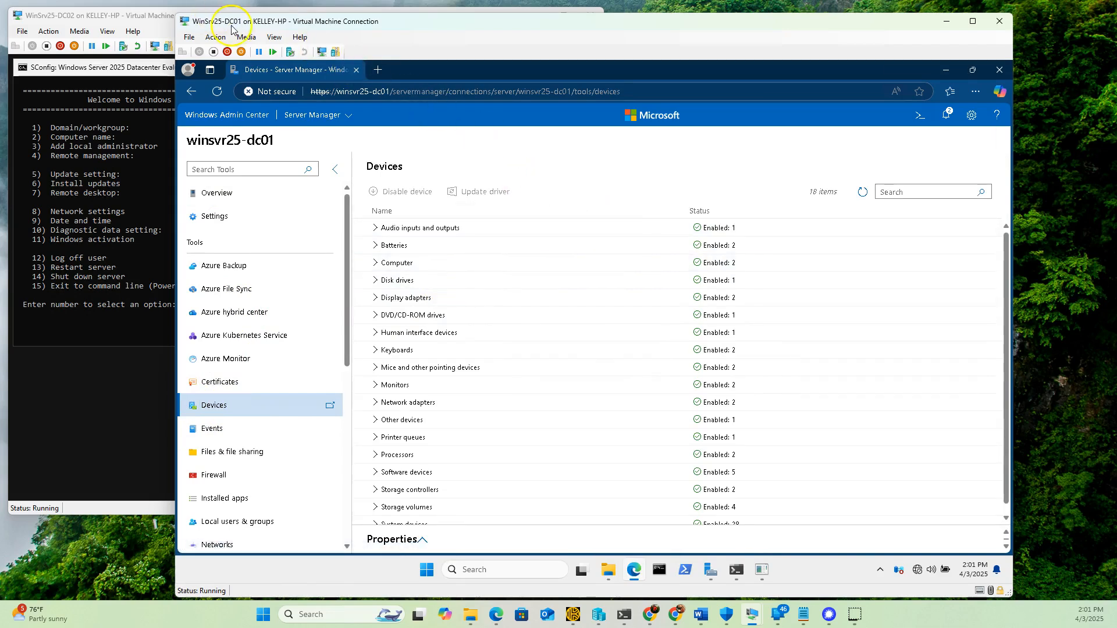
click(374, 245)
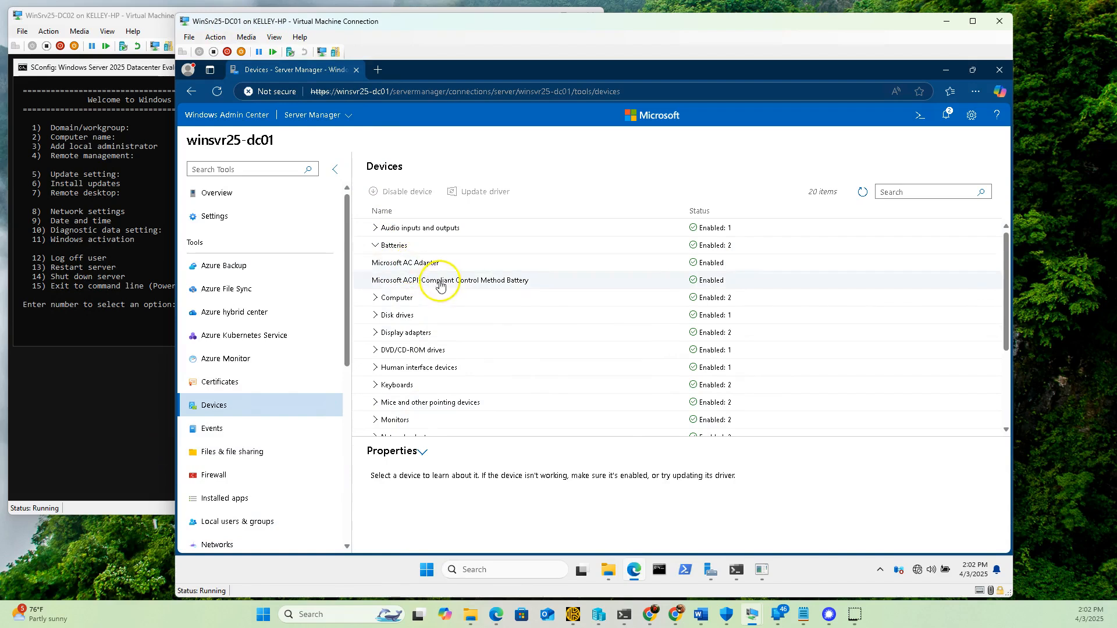
click(376, 245)
click(376, 227)
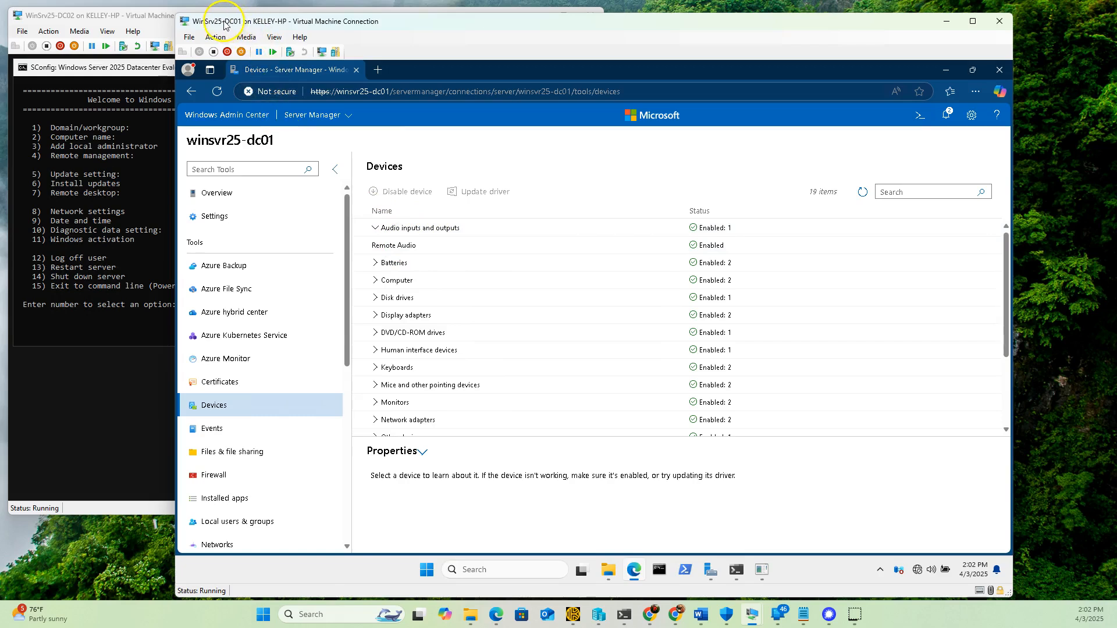
click(375, 227)
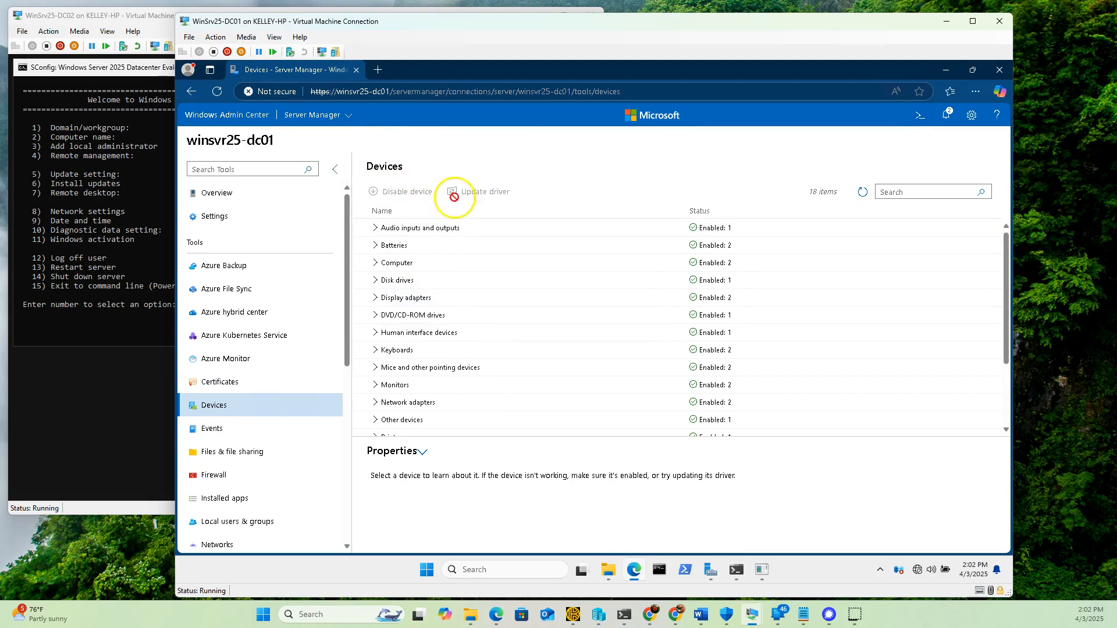
click(377, 227)
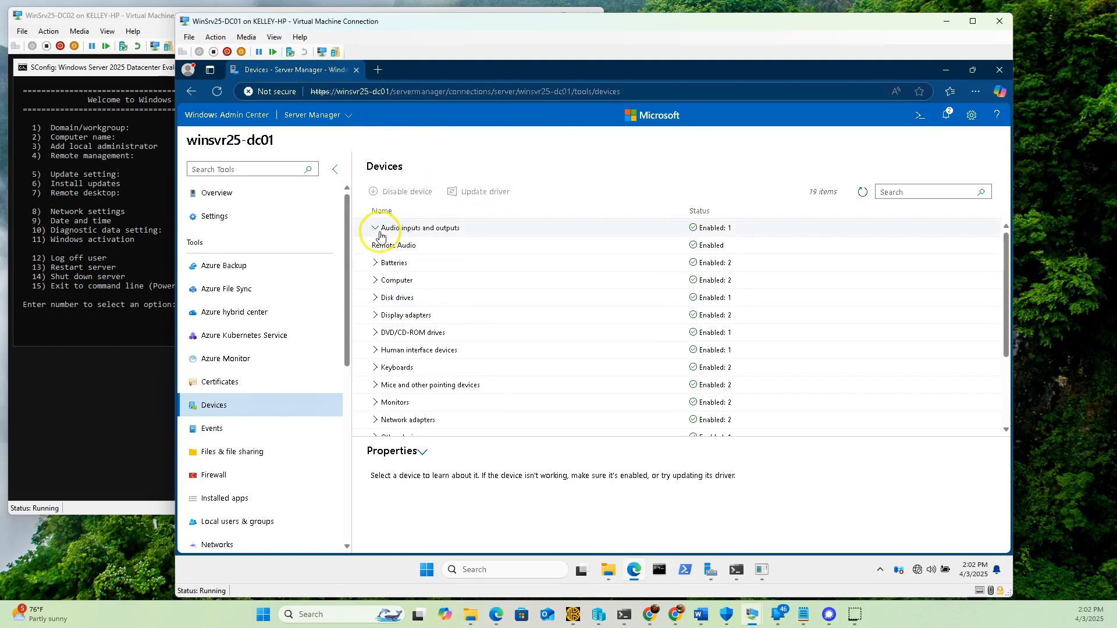
click(435, 258)
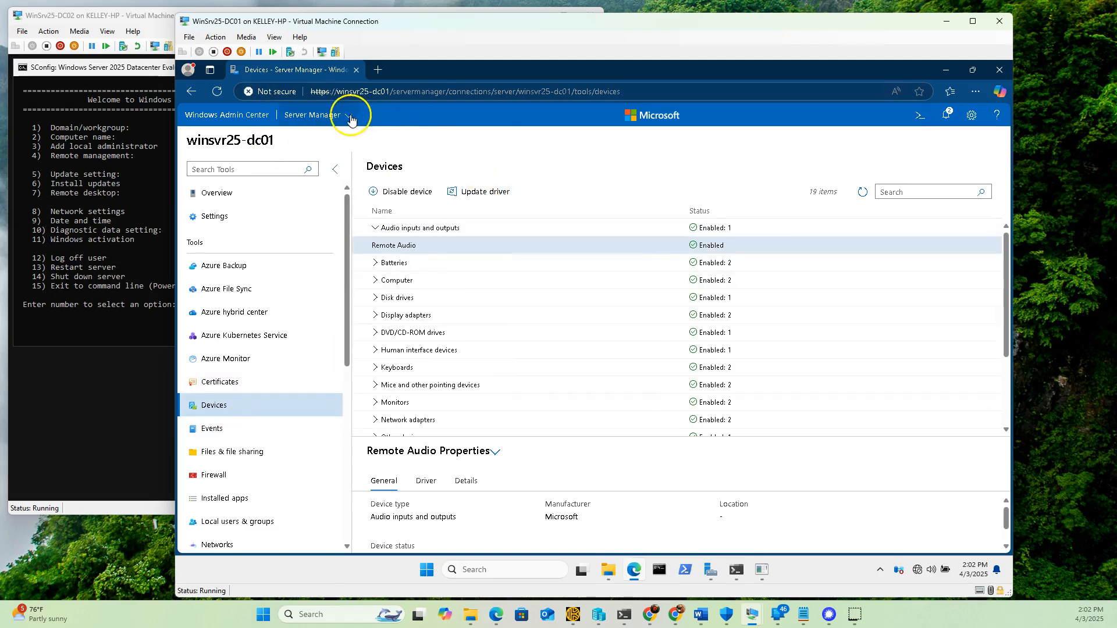
Step: Open winsvr25-dc01's Events tool, and launch the built-in Event Viewer app on the server
click(211, 428)
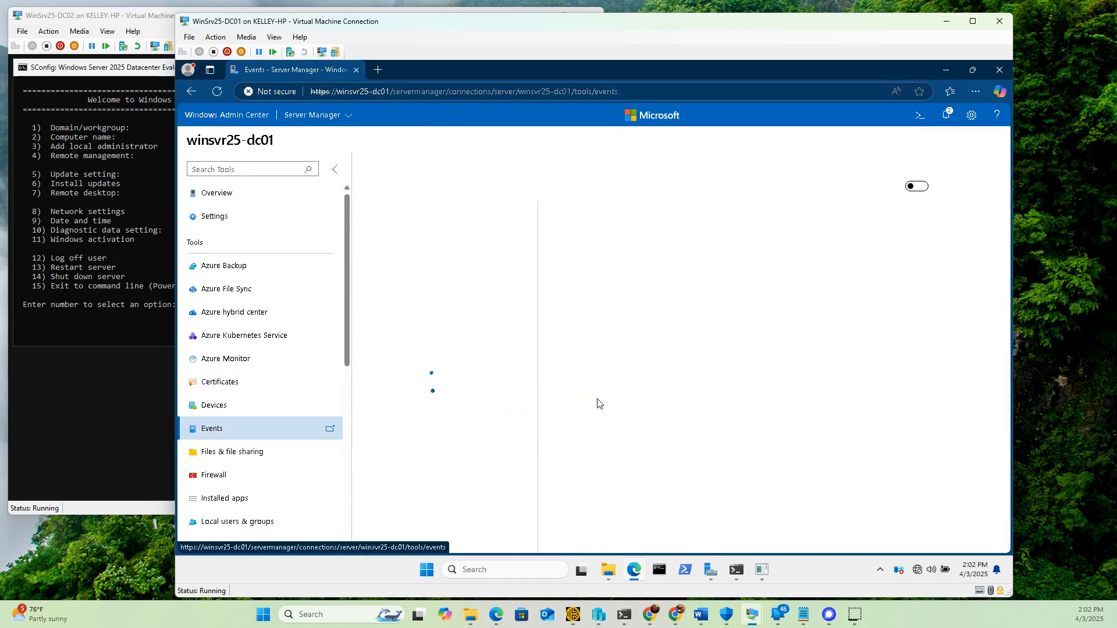
click(348, 357)
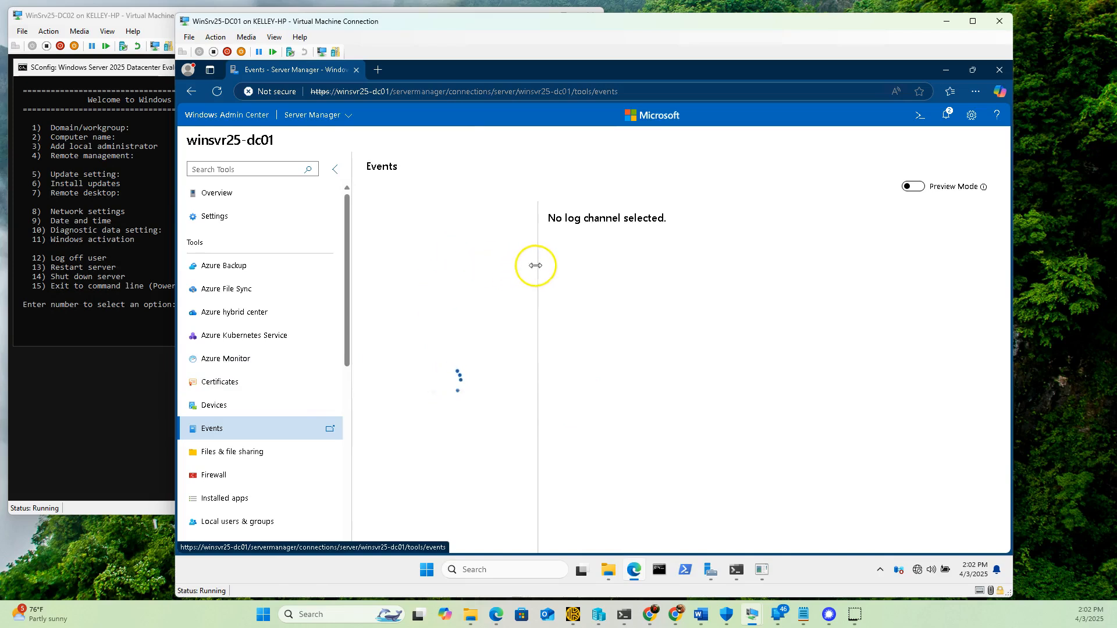
key(super)
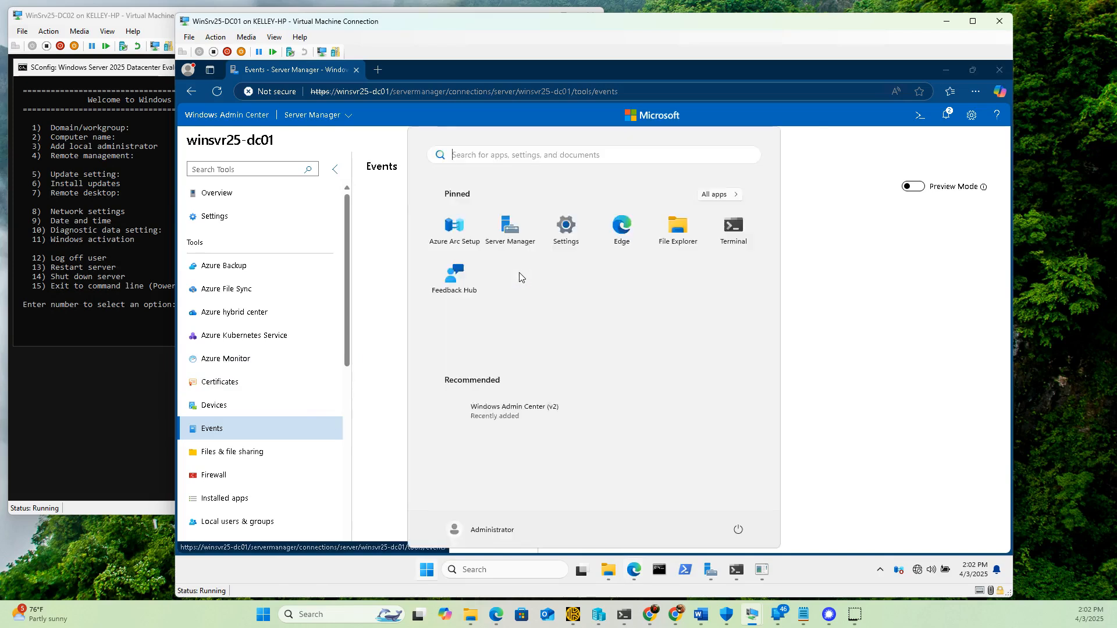
text(vent)
click(488, 256)
key(BackSpace)
key(BackSpace)
key(BackSpace)
key(BackSpace)
text(w)
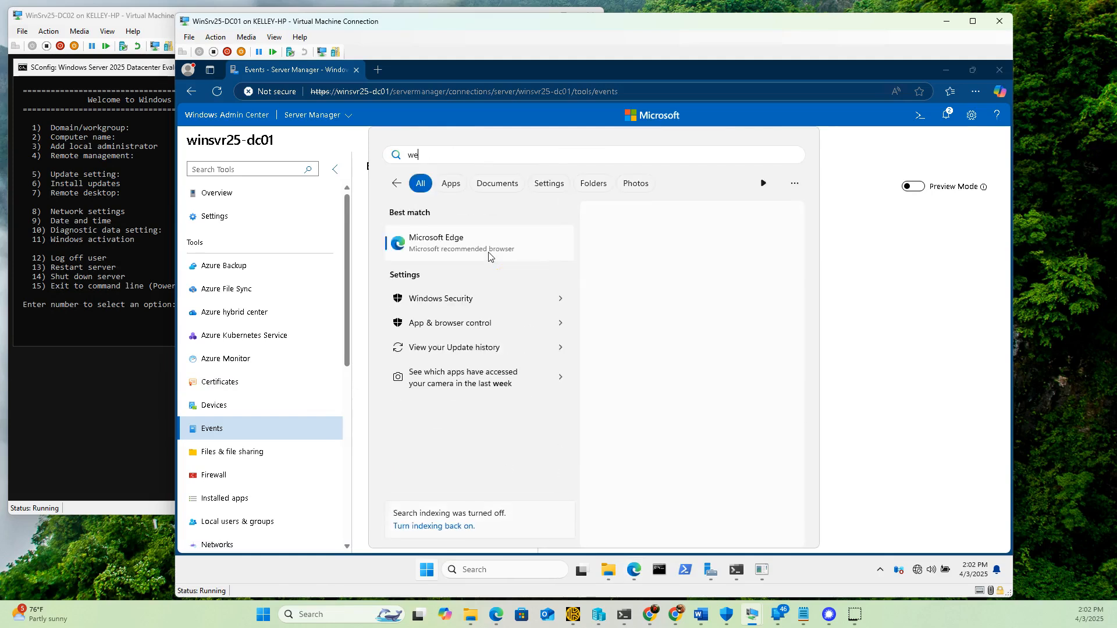
key(BackSpace)
text(event)
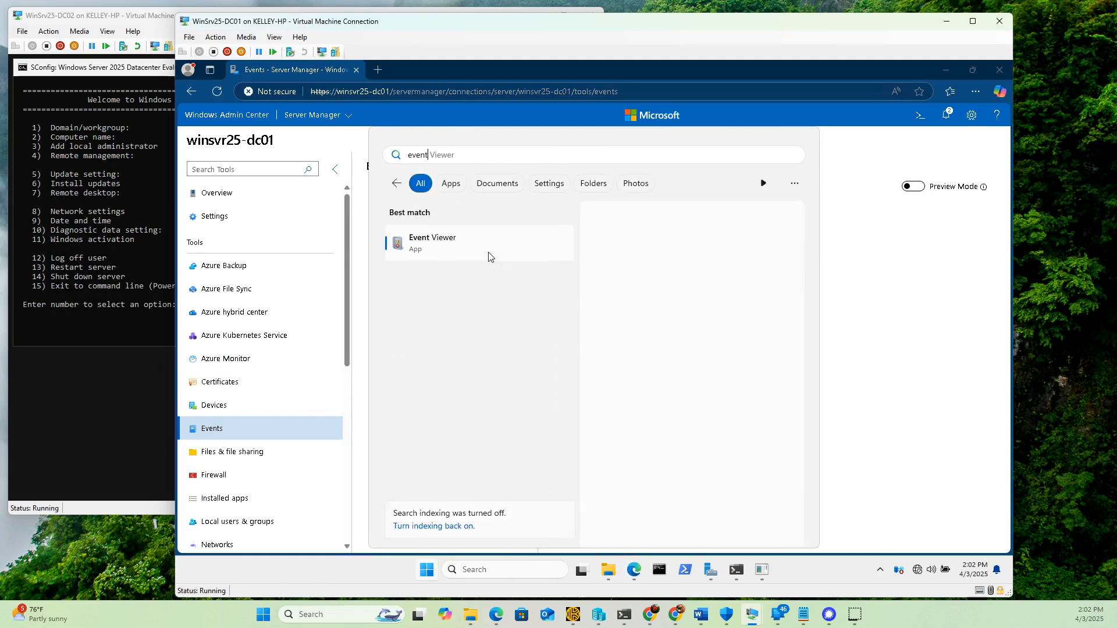
click(462, 255)
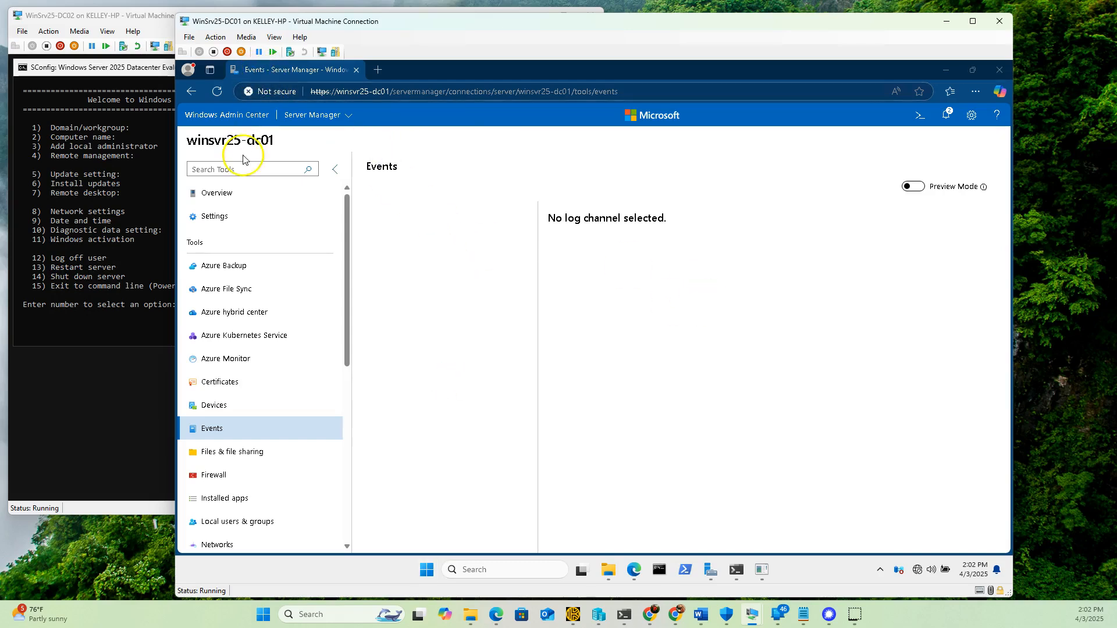
click(817, 240)
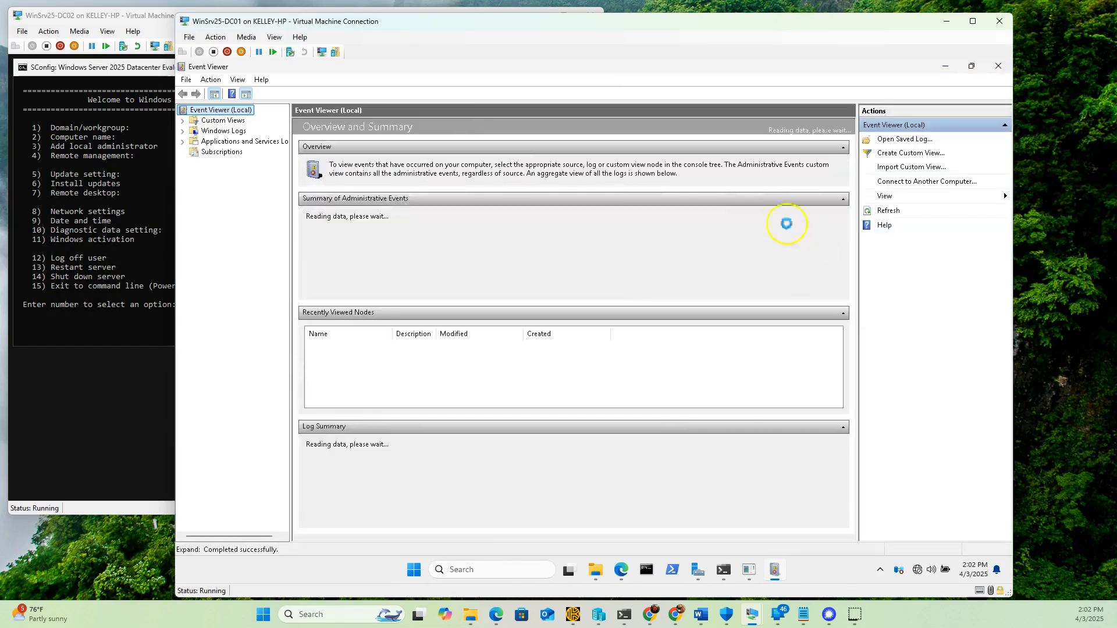
Step: Look through the Application and Security logs under Windows Logs in Event Viewer, and minimize it
double_click(224, 131)
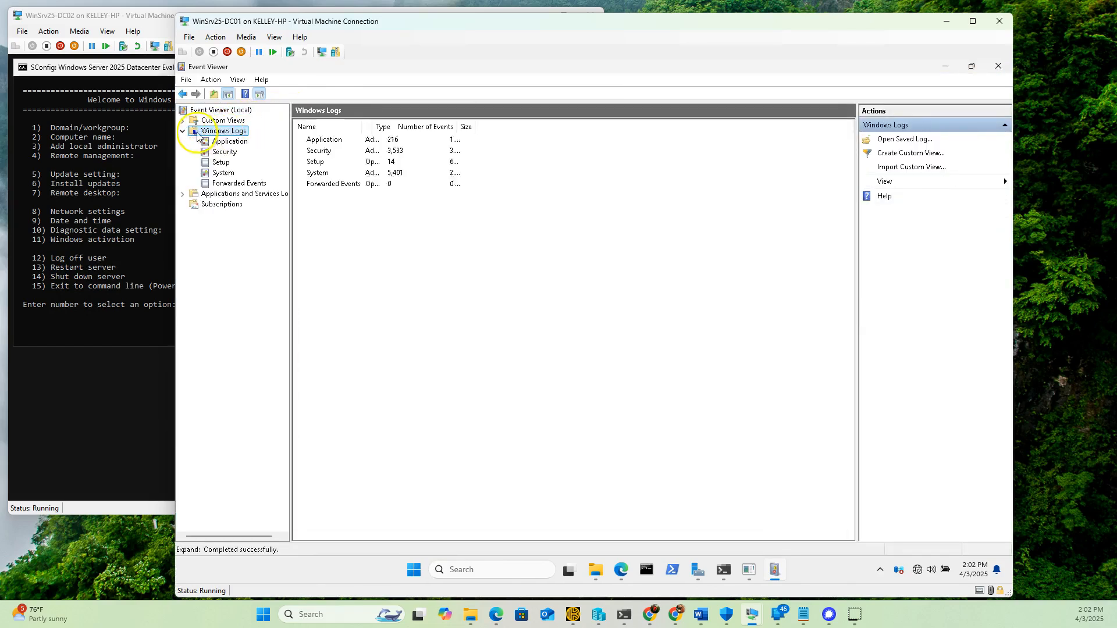
click(215, 142)
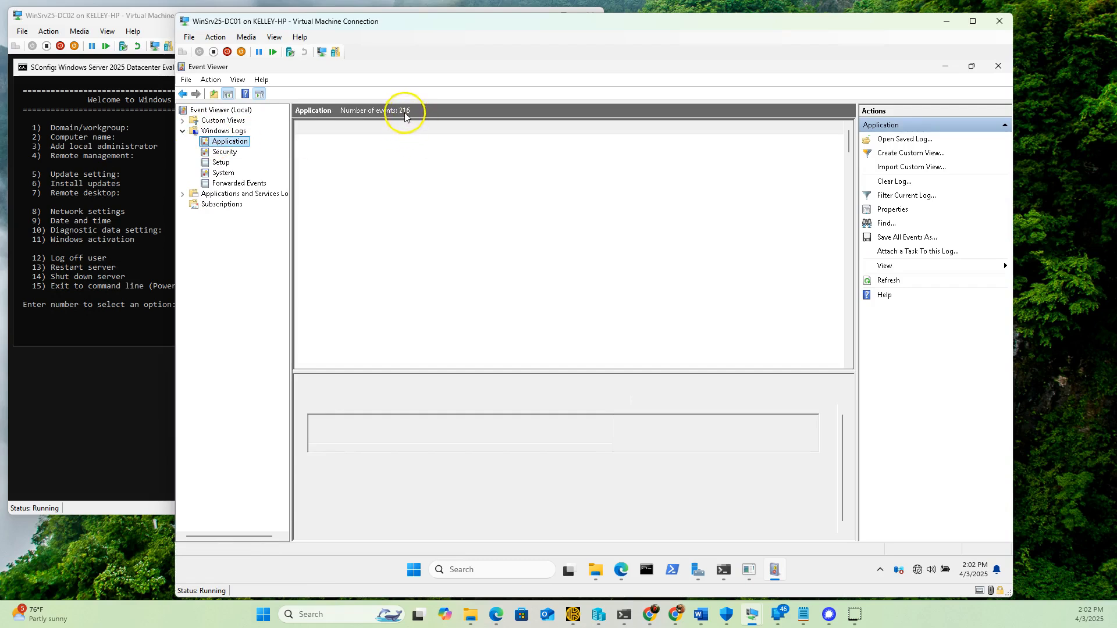
click(235, 152)
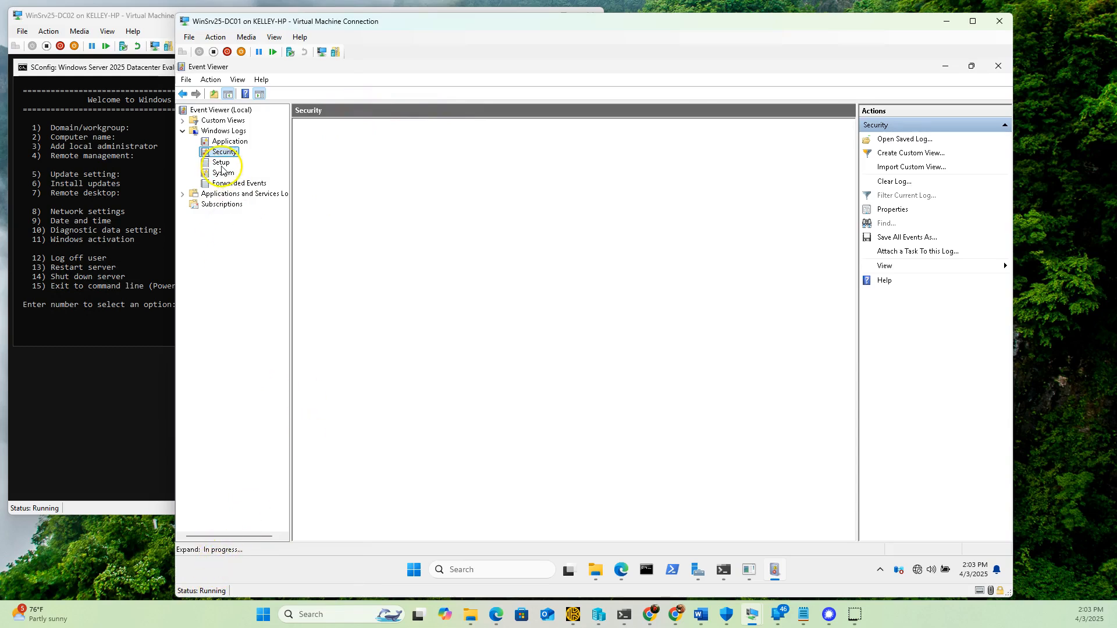
click(945, 65)
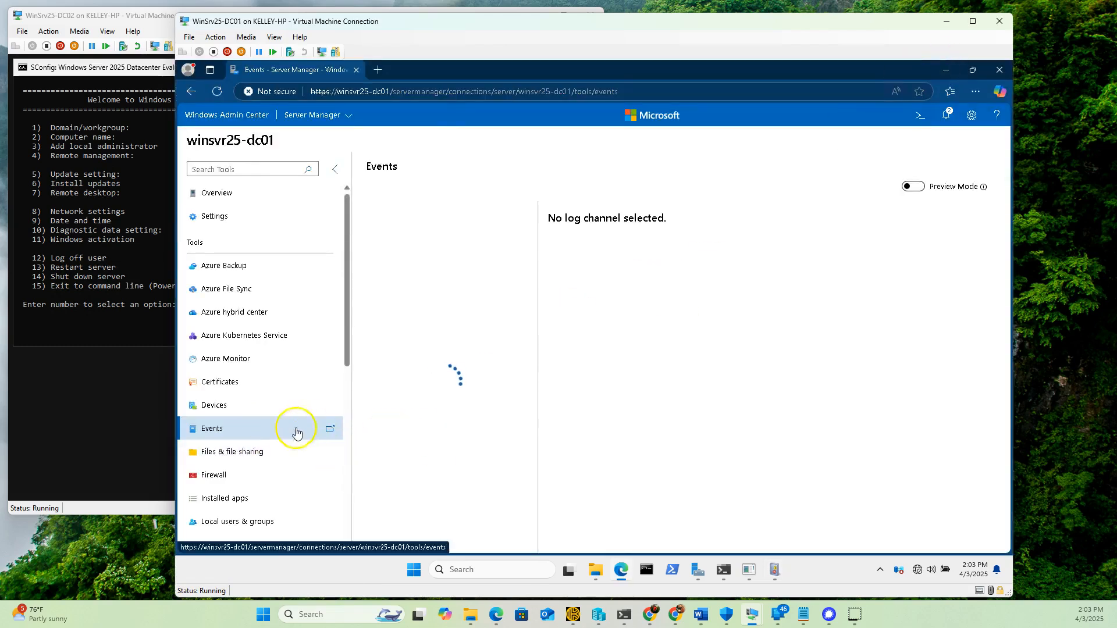
Step: Review the log channels in winsvr25-dc01's Events tool and look through the remaining server tools
click(220, 474)
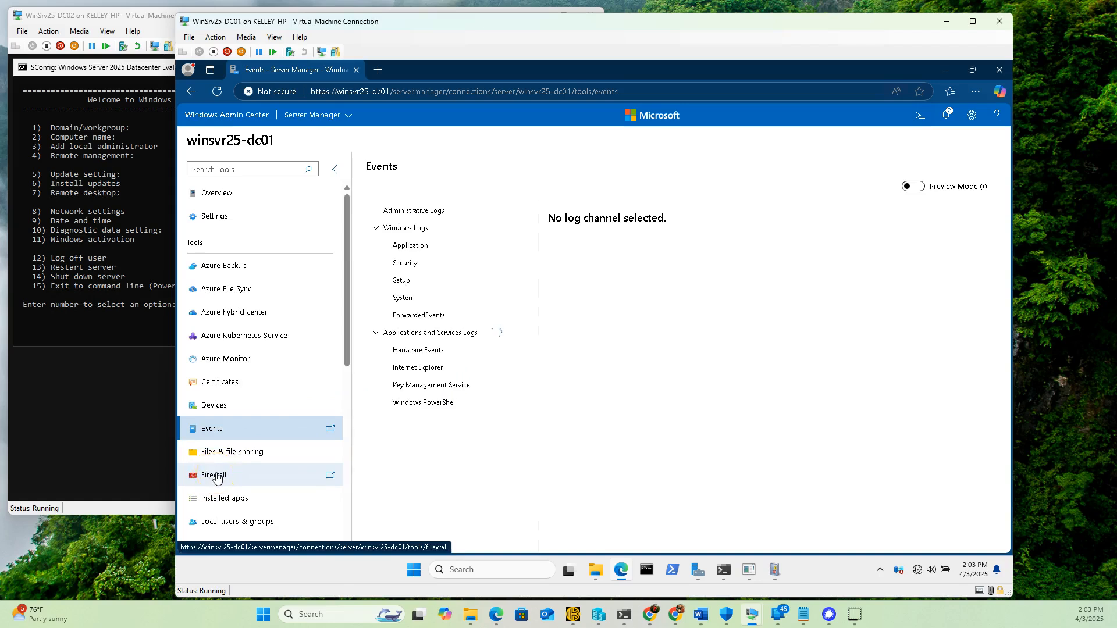
scroll(236, 478, down, 2)
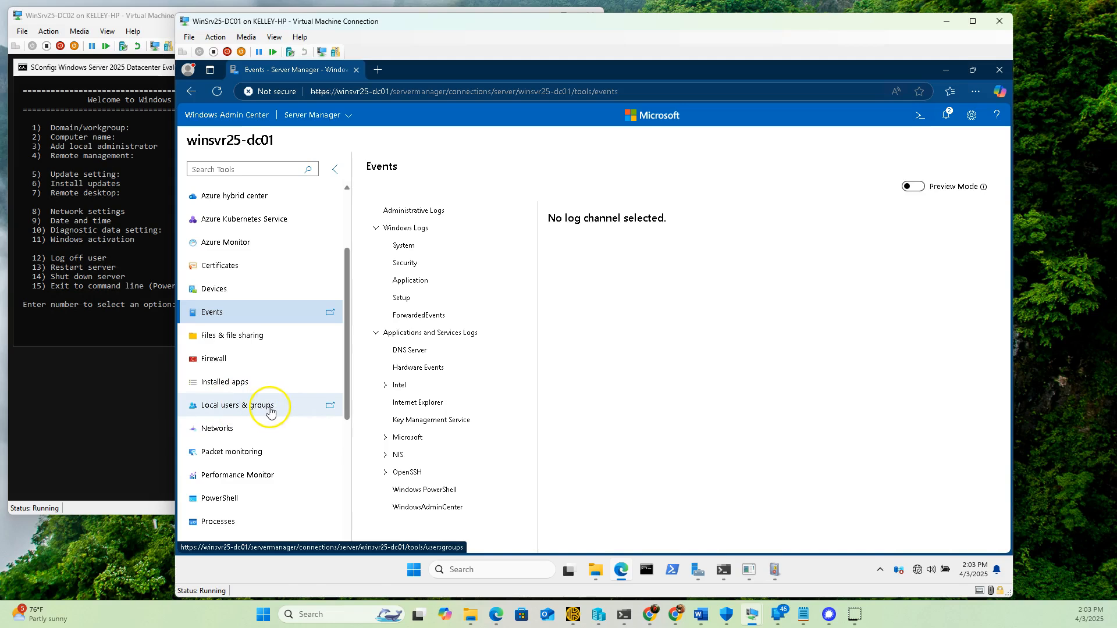
scroll(269, 413, down, 1)
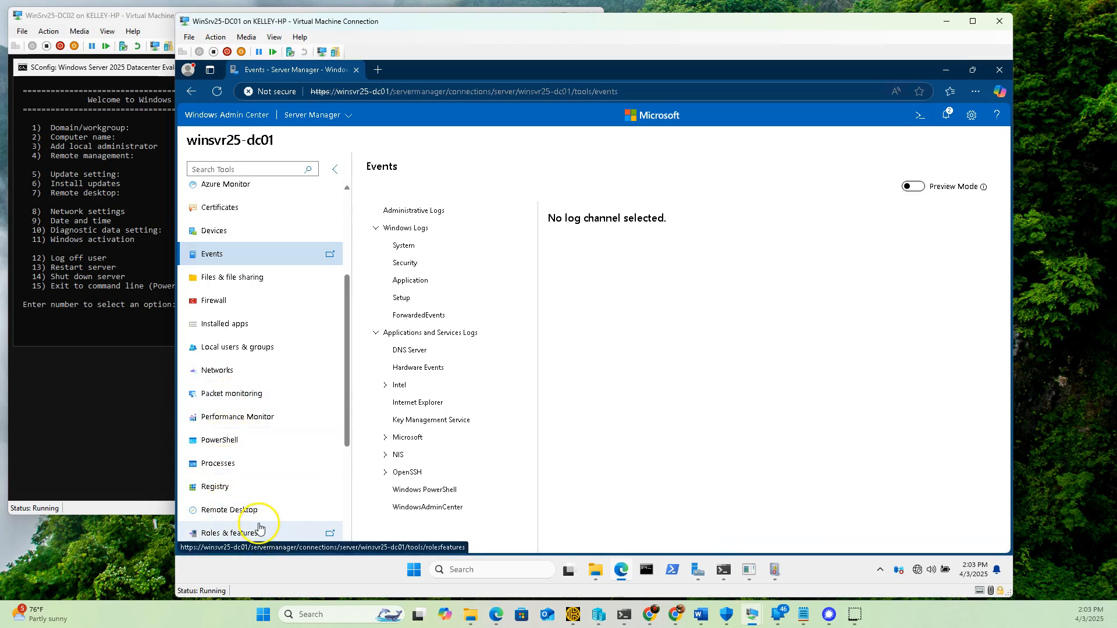
scroll(233, 337, up, 3)
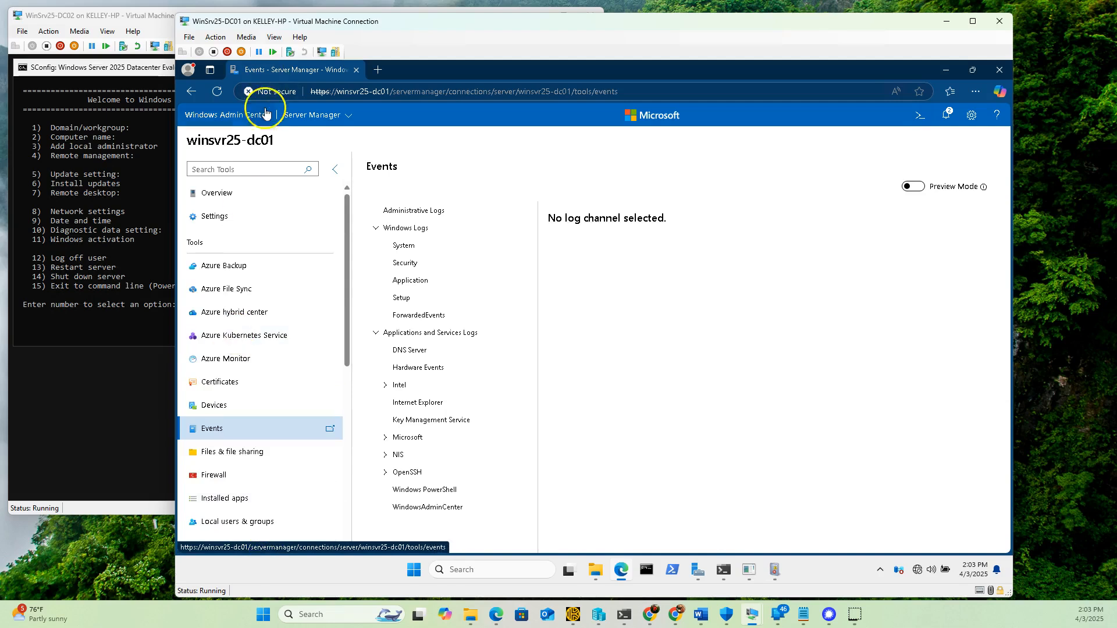
Step: Return to all connections, connect to WinSvr25-DC02, and shift the WinSrv25-DC01 virtual machine window to reveal the other server's console
click(314, 114)
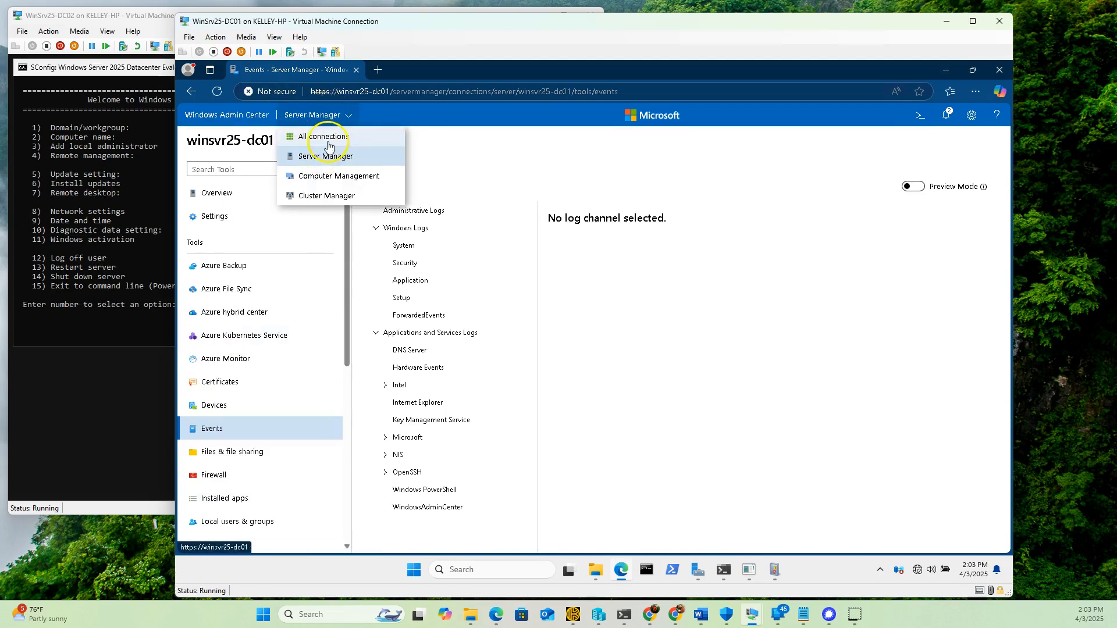
click(319, 136)
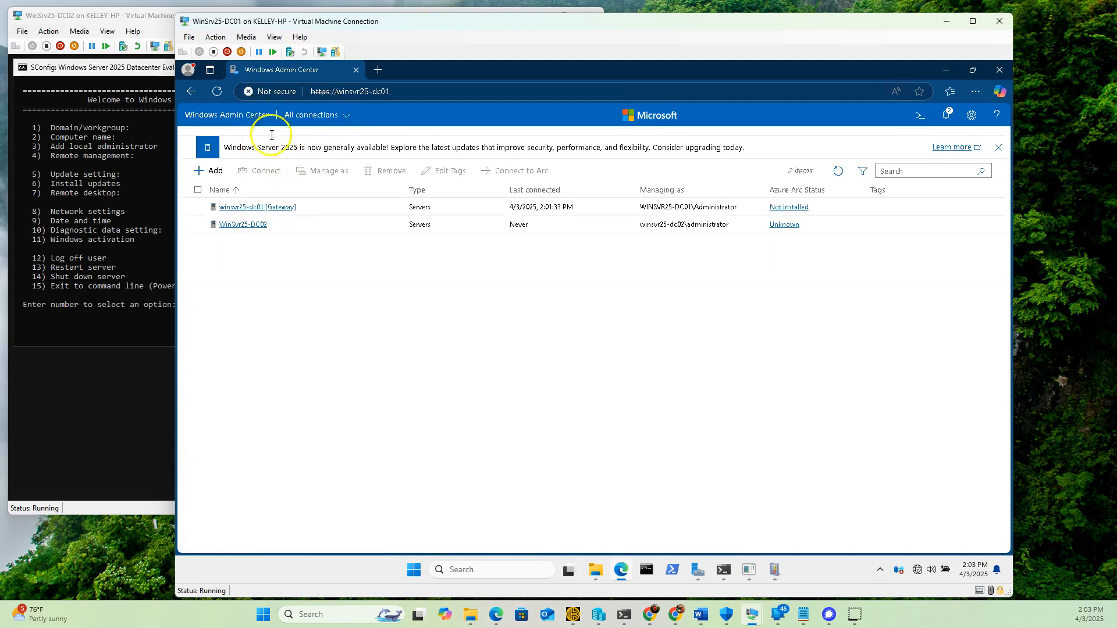
click(260, 230)
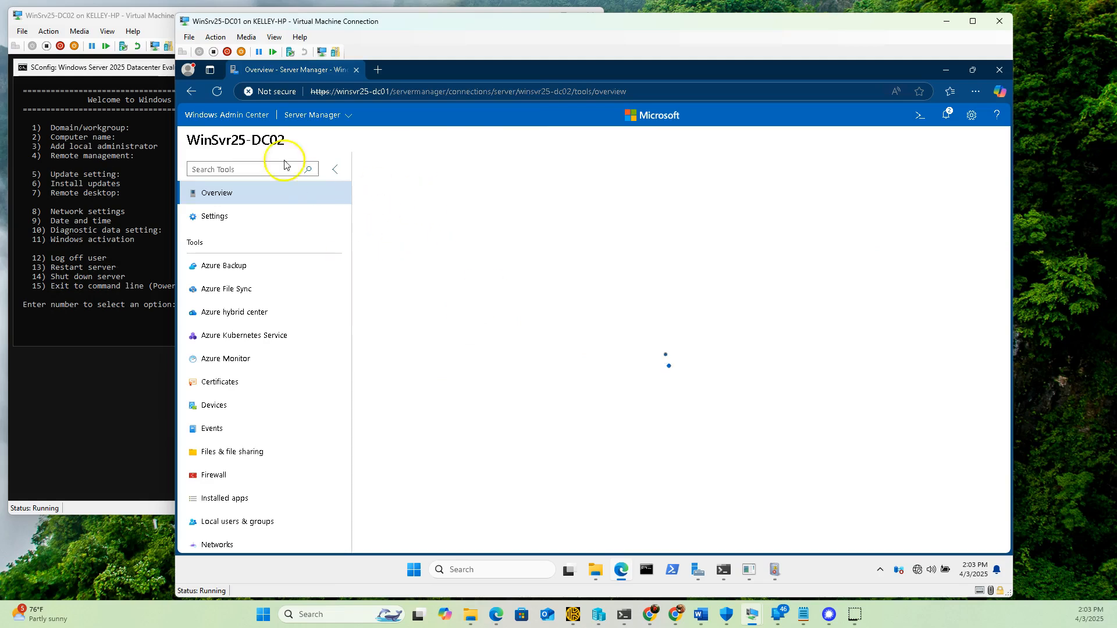
drag(428, 26, 528, 28)
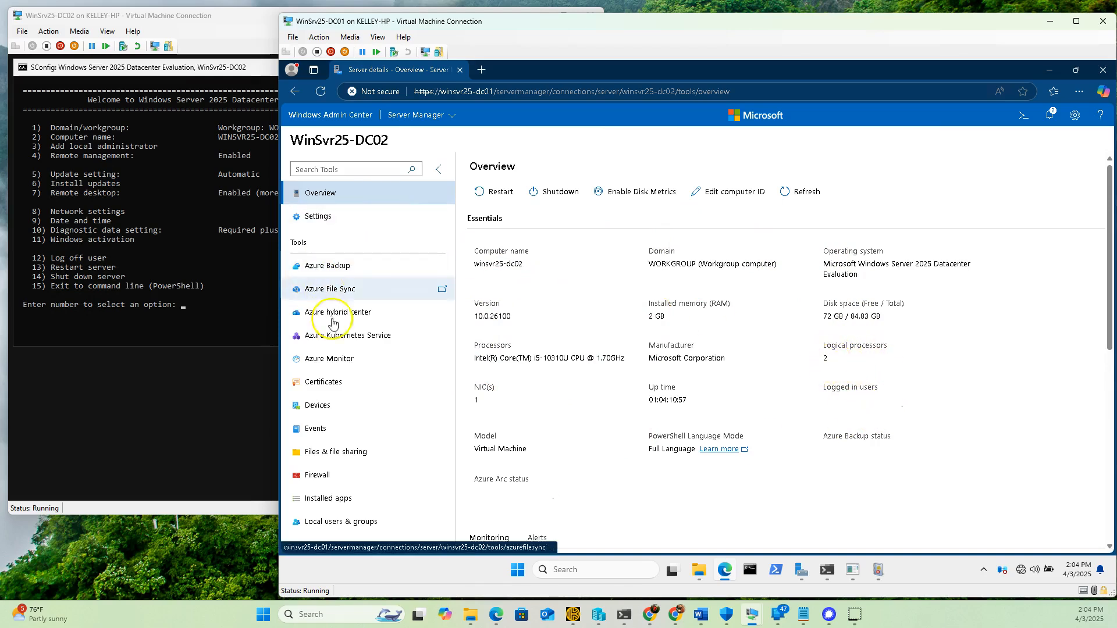
Step: Open Files & file sharing for WinSvr25-DC02, viewing that server's SConfig console while the drives load
click(325, 457)
click(167, 128)
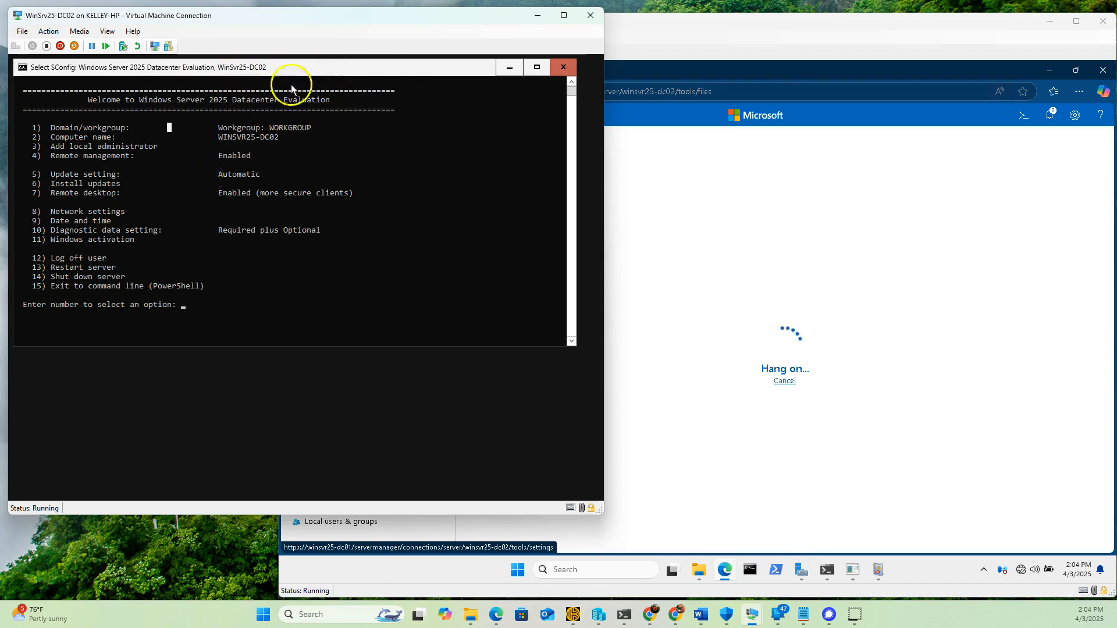
click(821, 113)
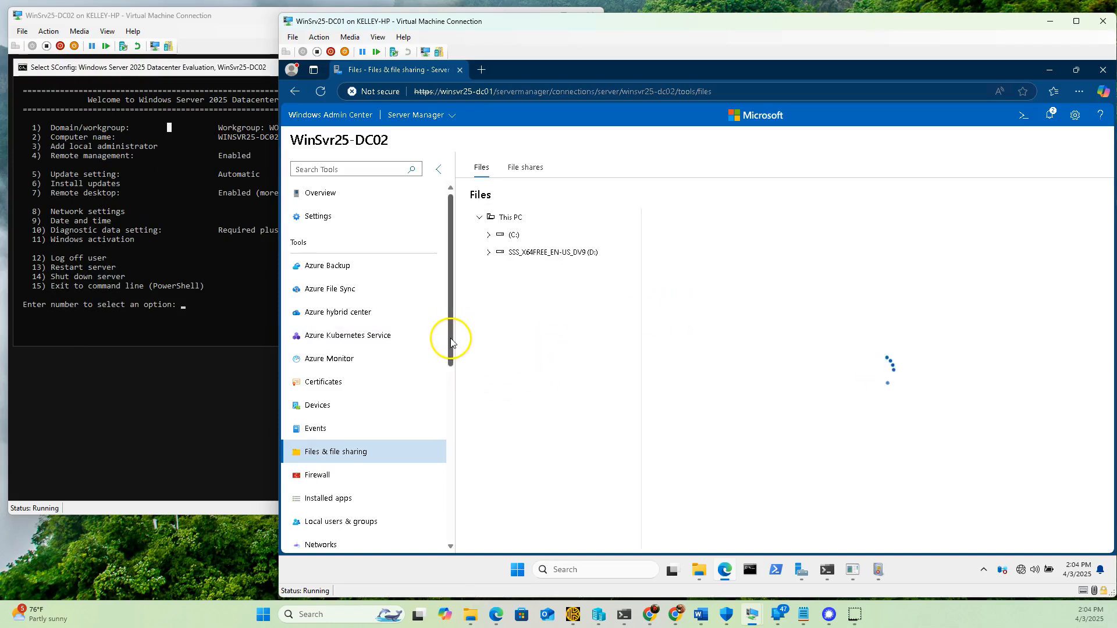
drag(451, 336, 452, 349)
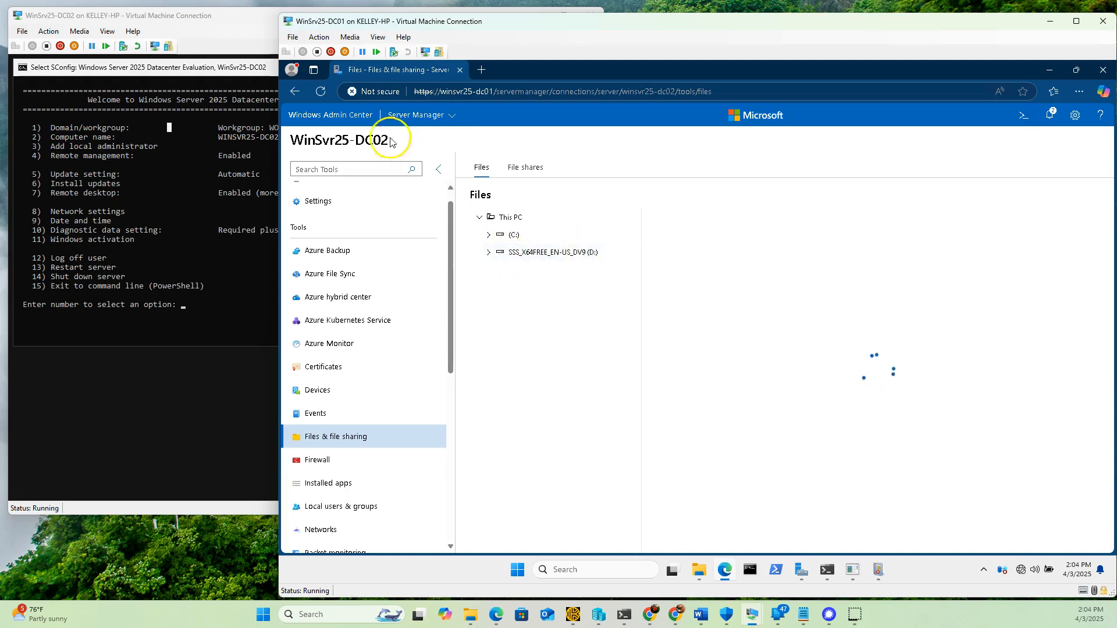
Step: Check which image file is attached to the DVD drive in the WinSrv25-DC02 virtual machine settings, and close them without changes
click(172, 21)
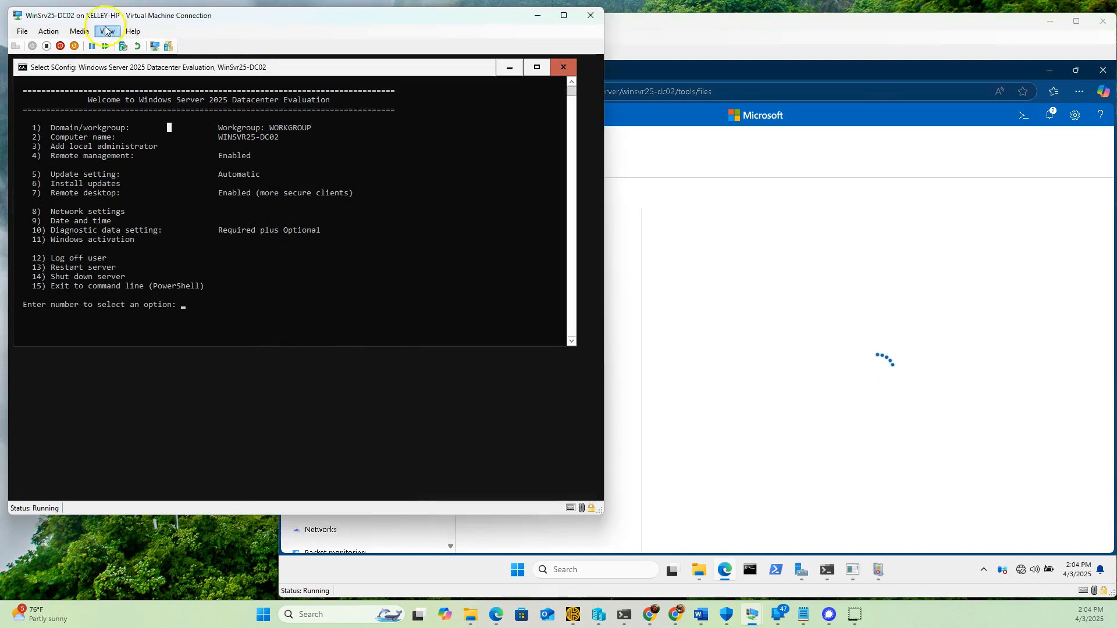
click(27, 33)
click(38, 46)
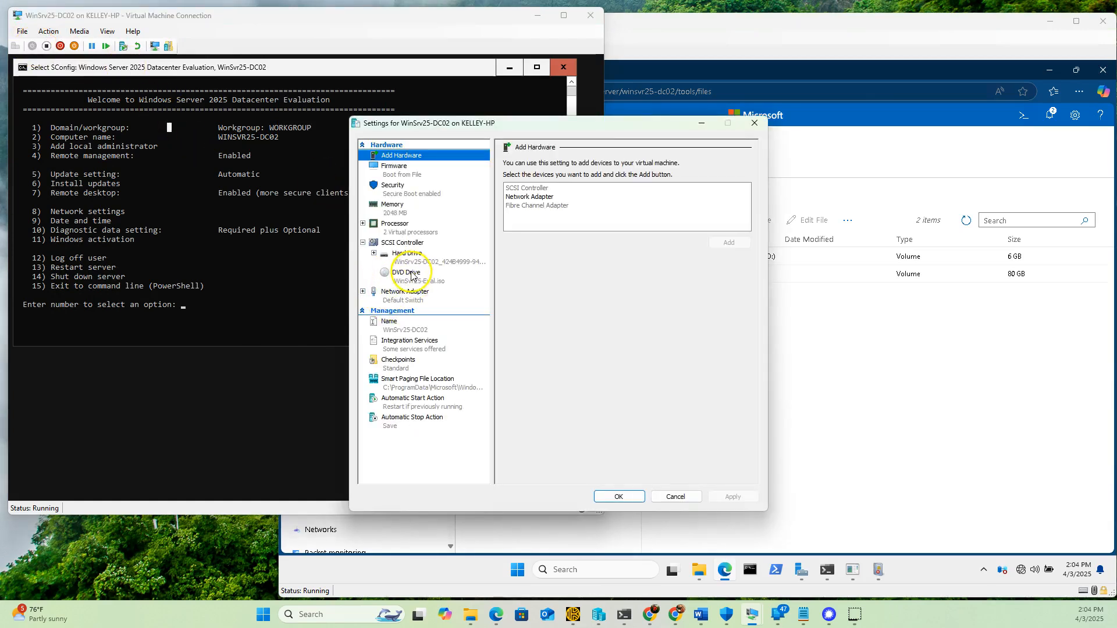
click(409, 272)
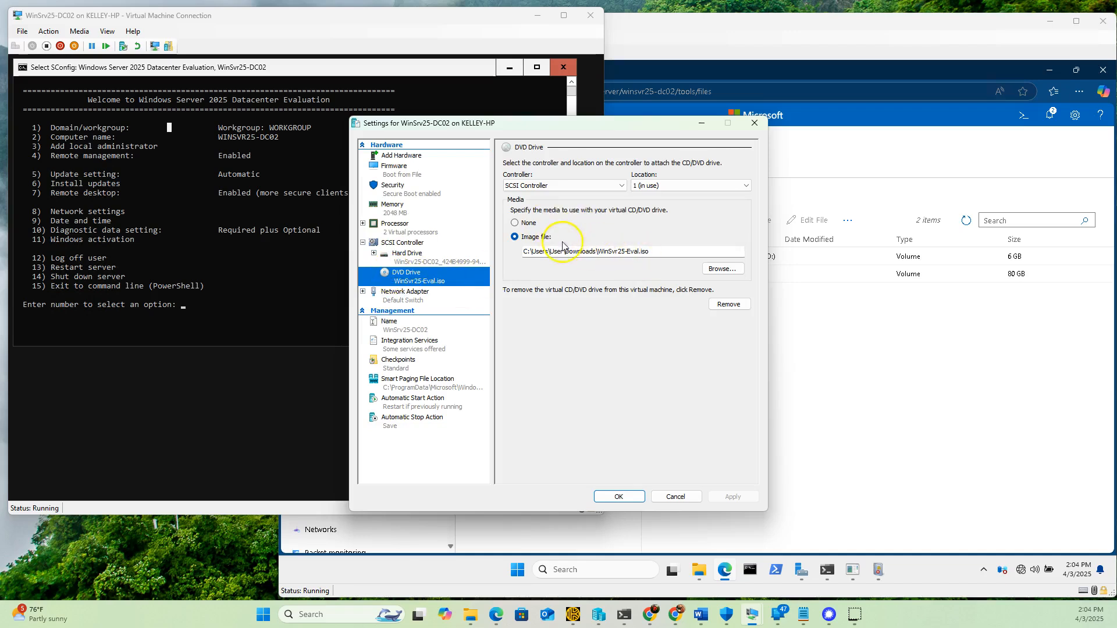
click(686, 499)
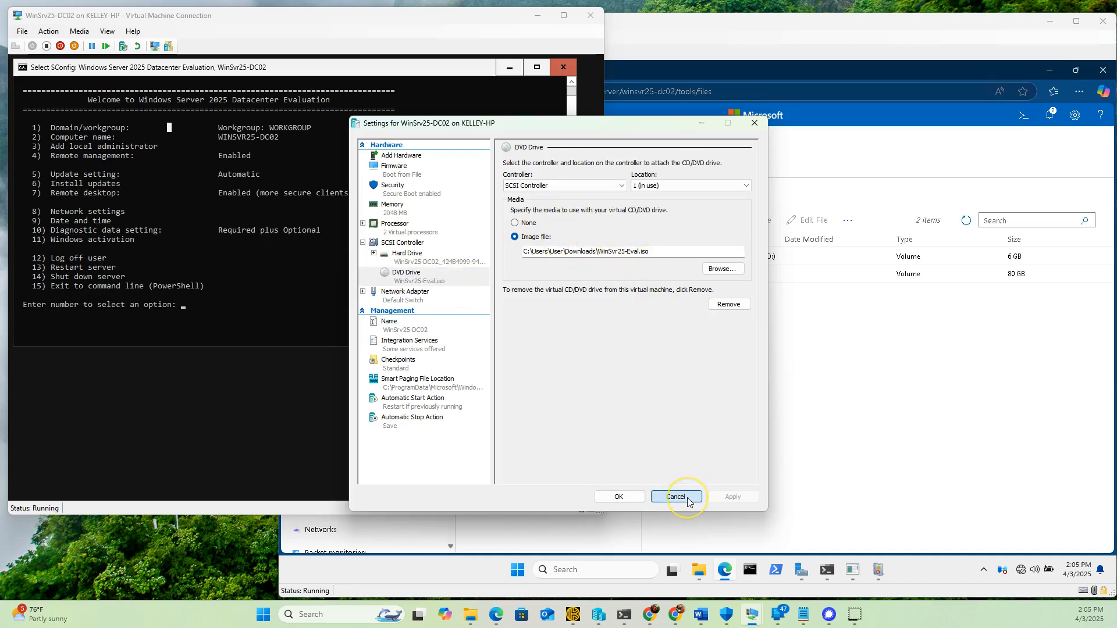
Step: Browse WinSvr25-DC02's C: drive remotely and expand its folder tree
click(756, 378)
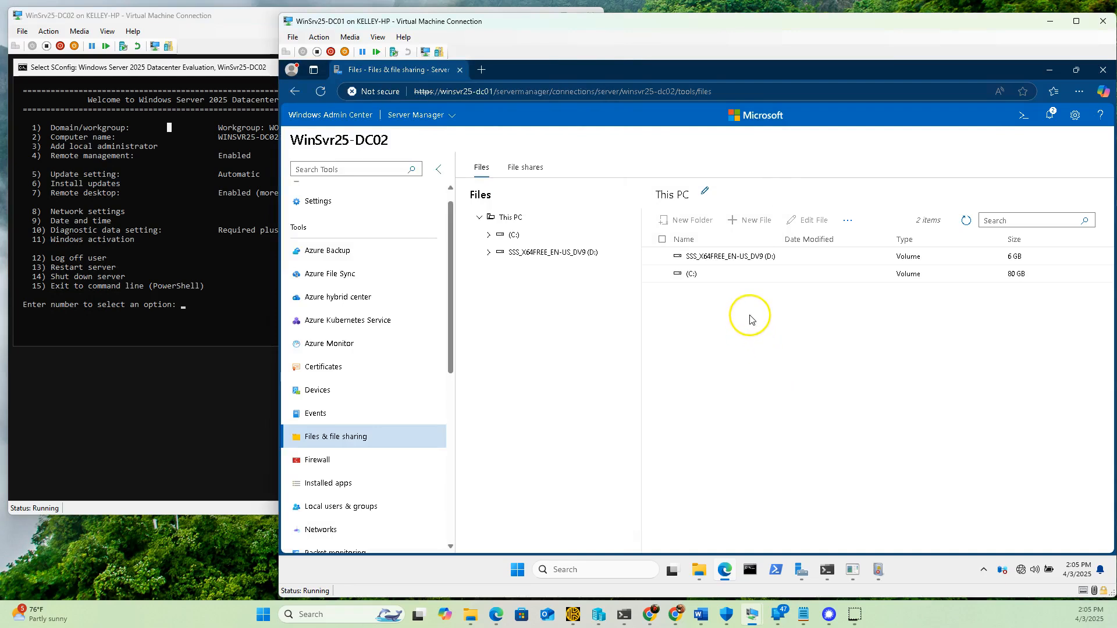
click(691, 275)
double_click(692, 275)
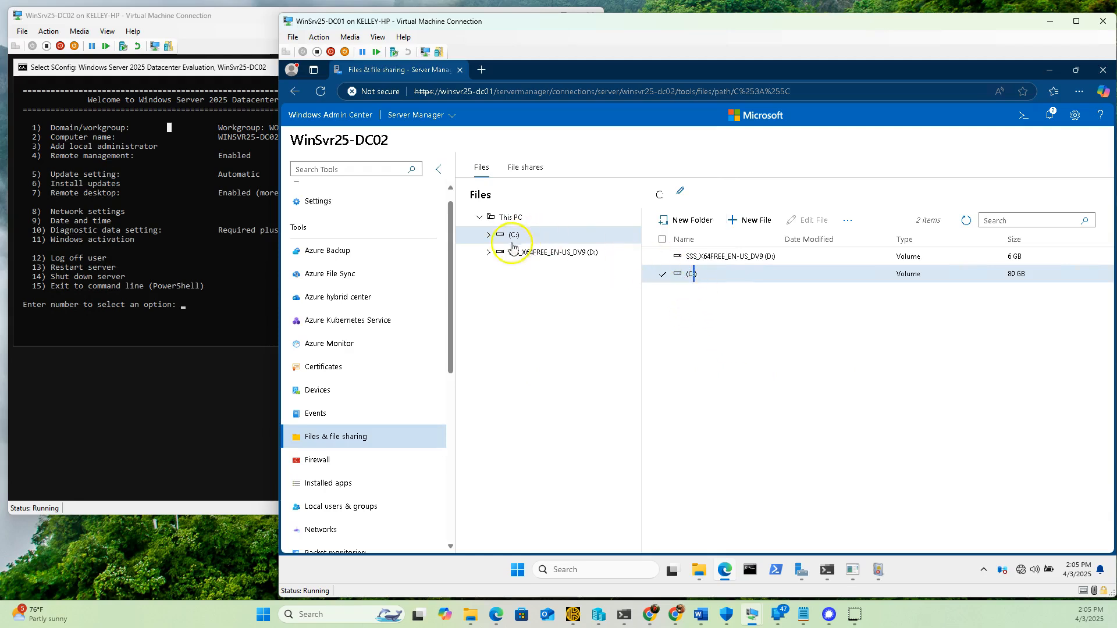
click(490, 236)
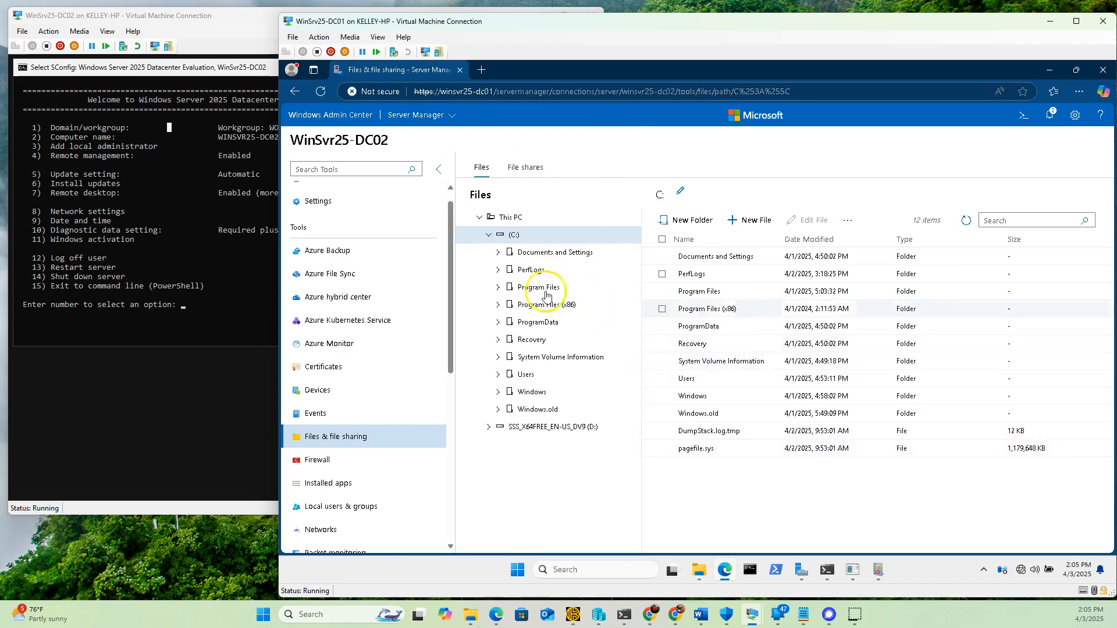
Step: Examine the full list of management tools for WinSvr25-DC02, and go back one page in the browser
scroll(396, 444, down, 3)
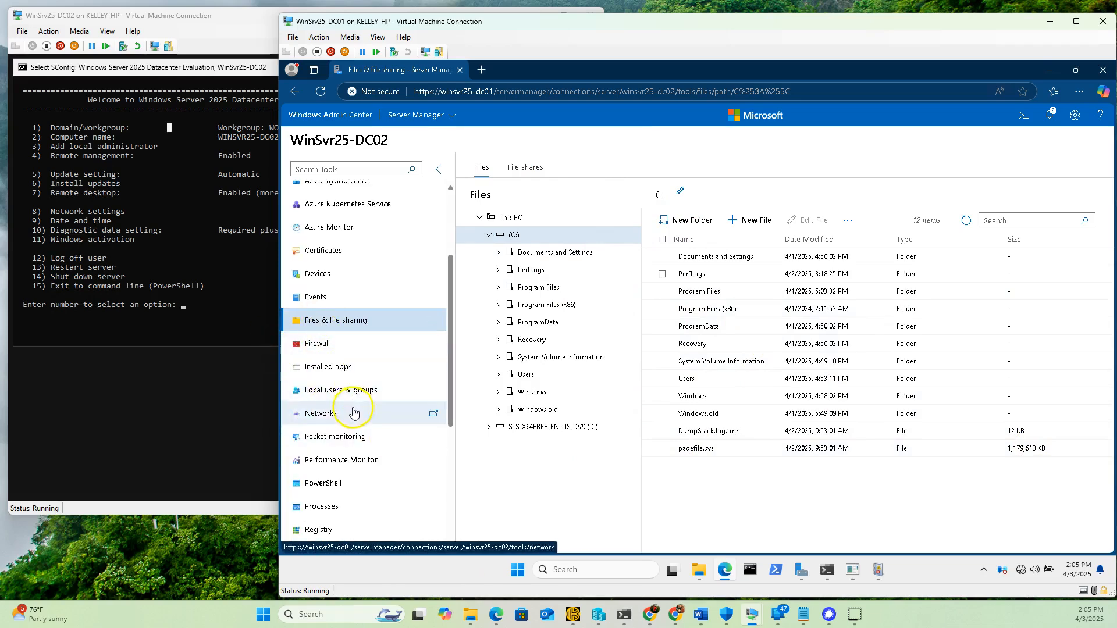
scroll(332, 401, down, 3)
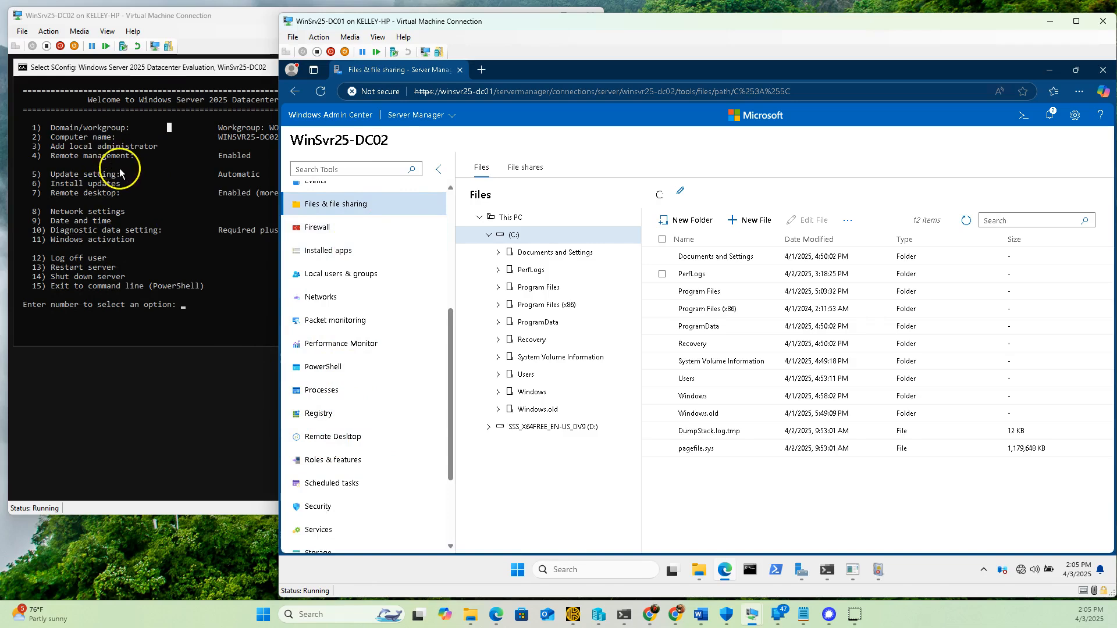
drag(449, 412, 451, 499)
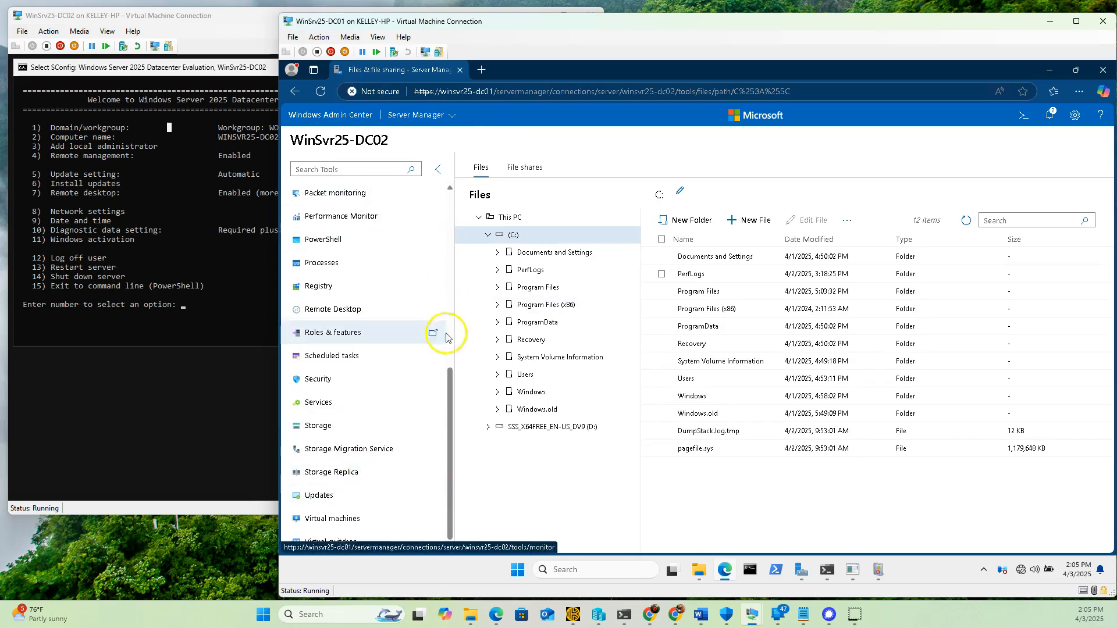
drag(452, 374, 438, 191)
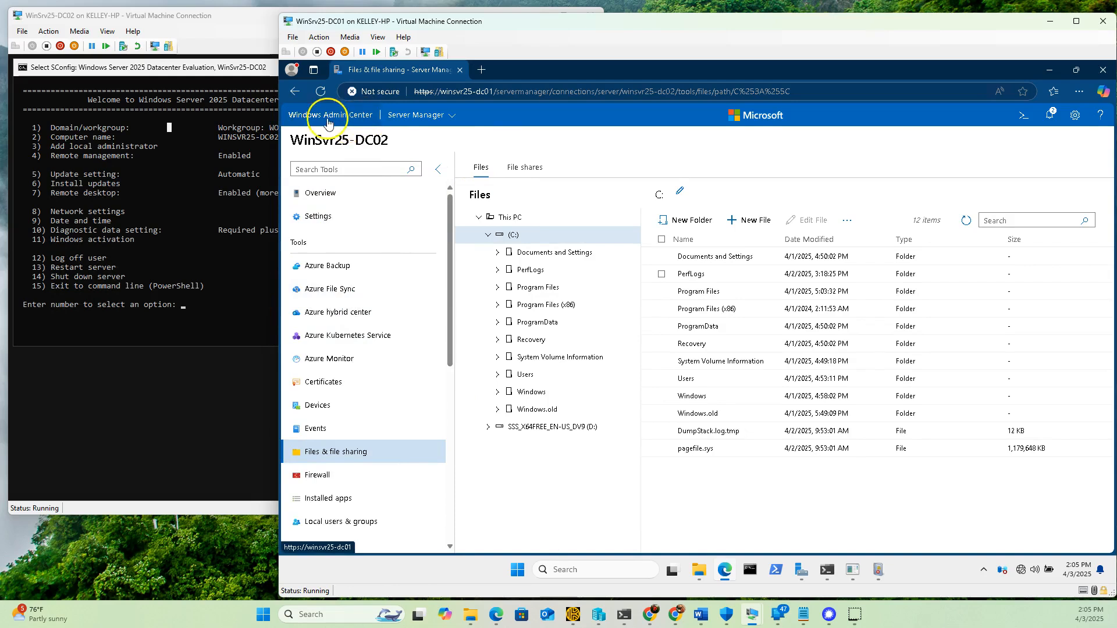
click(293, 93)
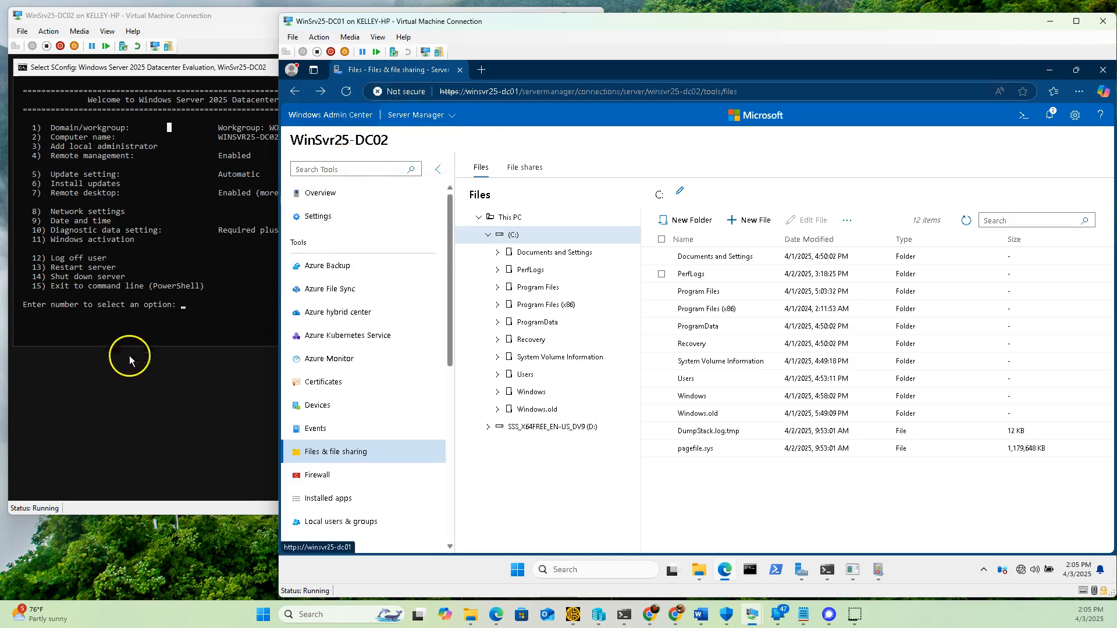
click(169, 127)
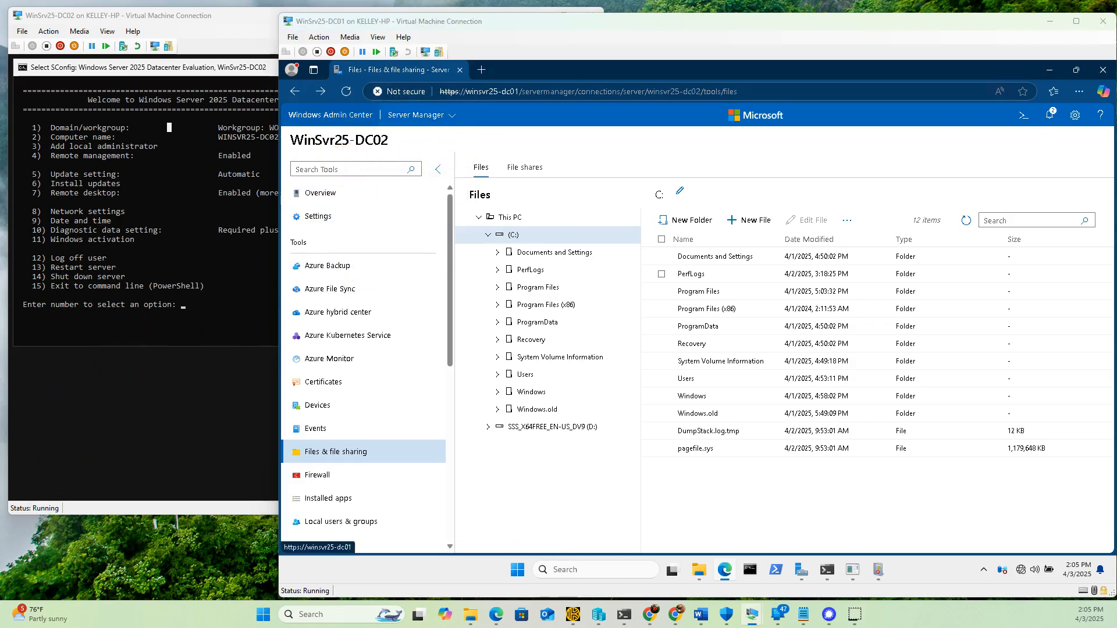